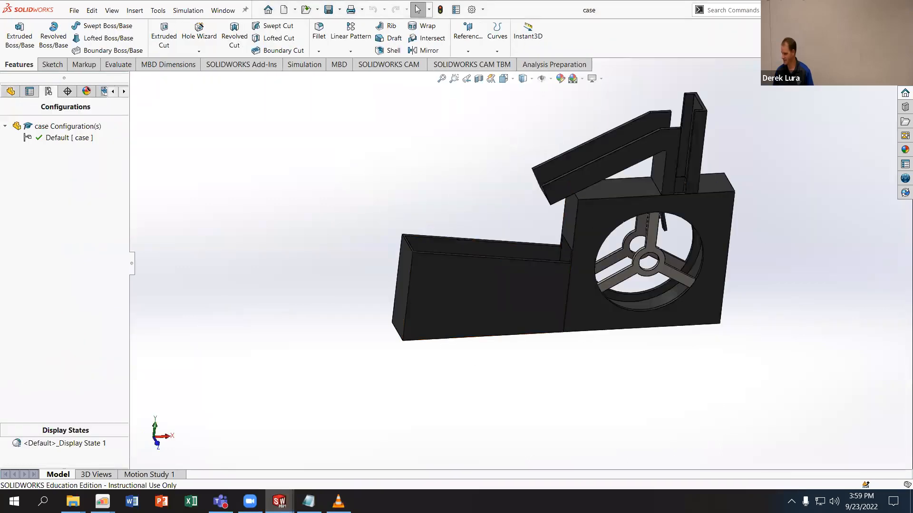
# Step: Close the open case part and the GearAssembly document
pyautogui.hotkey('ctrl', 'Tab')
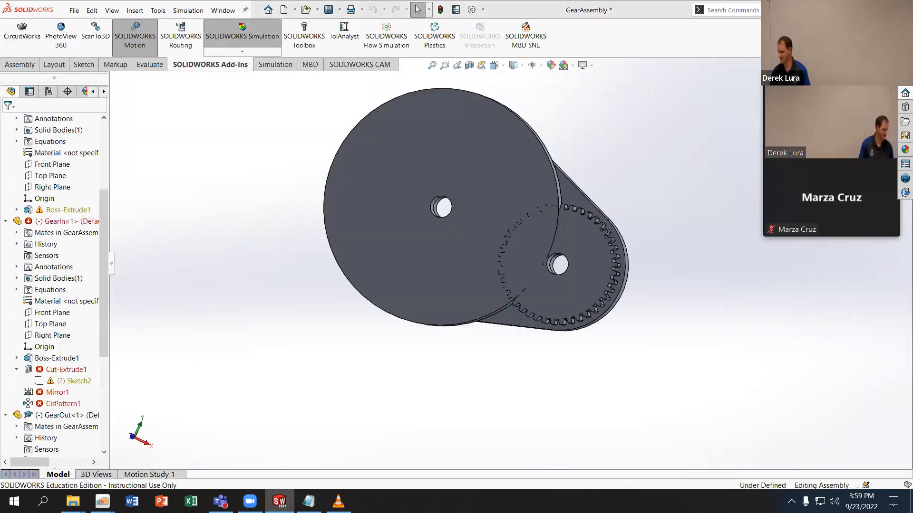
pyautogui.click(214, 204)
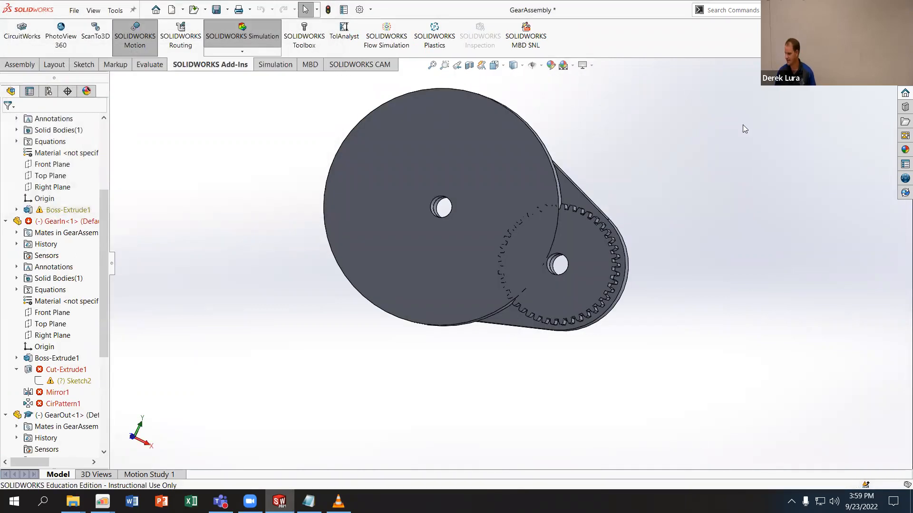
# Step: Switch to Chrome and start a preview of the CSWP Assembly Practice - Snake quiz from the W05 course page
pyautogui.click(131, 501)
pyautogui.moveTo(102, 502)
pyautogui.click(54, 455)
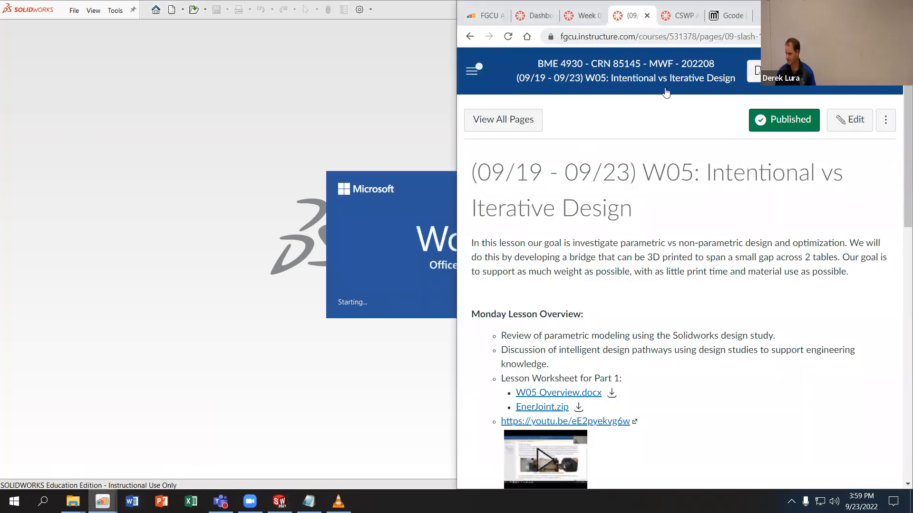
pyautogui.scroll(-1, 609, 285)
pyautogui.scroll(-10, 609, 285)
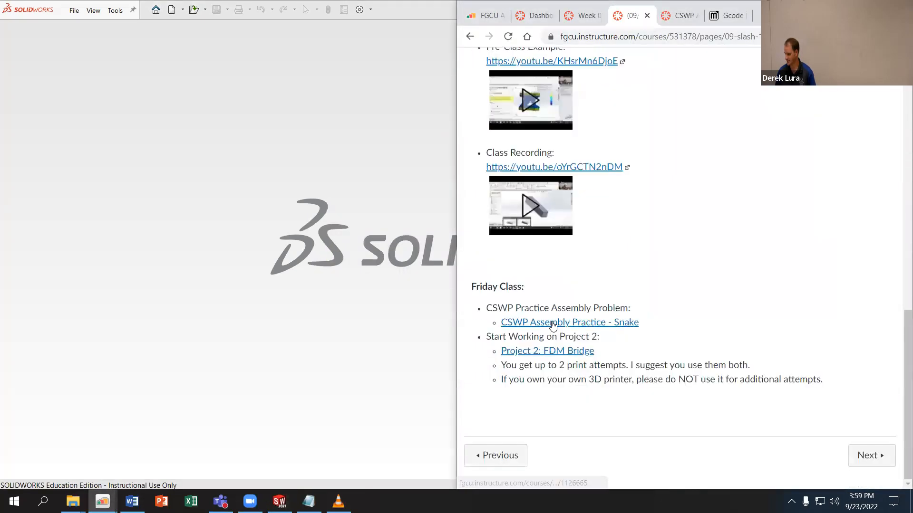
pyautogui.click(532, 323)
pyautogui.scroll(-5, 662, 265)
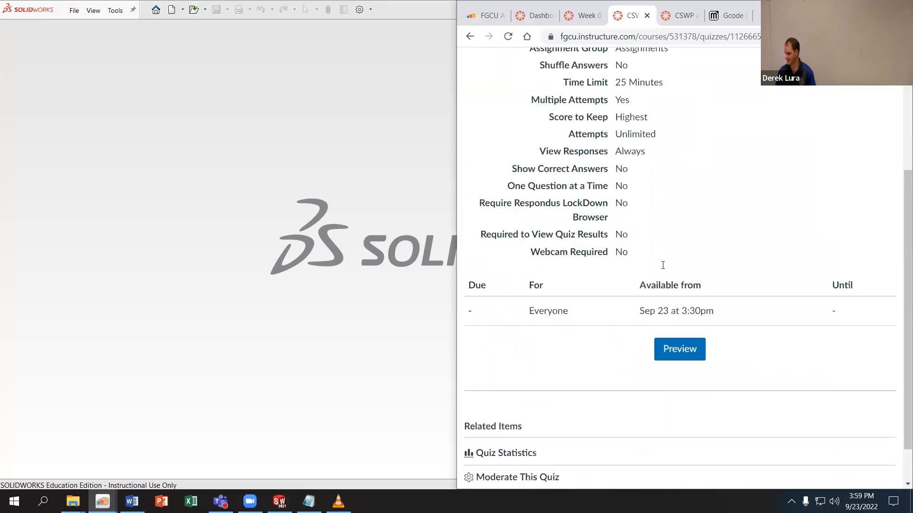
pyautogui.click(671, 304)
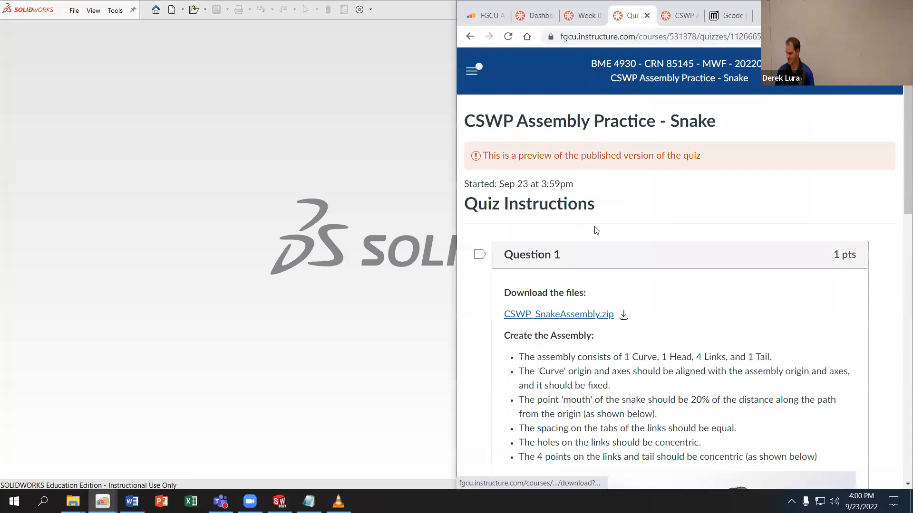
# Step: Download CSWP_SnakeAssembly.zip and copy its Curve, Head, Link and Tail part files into the Downloads folder
pyautogui.click(624, 316)
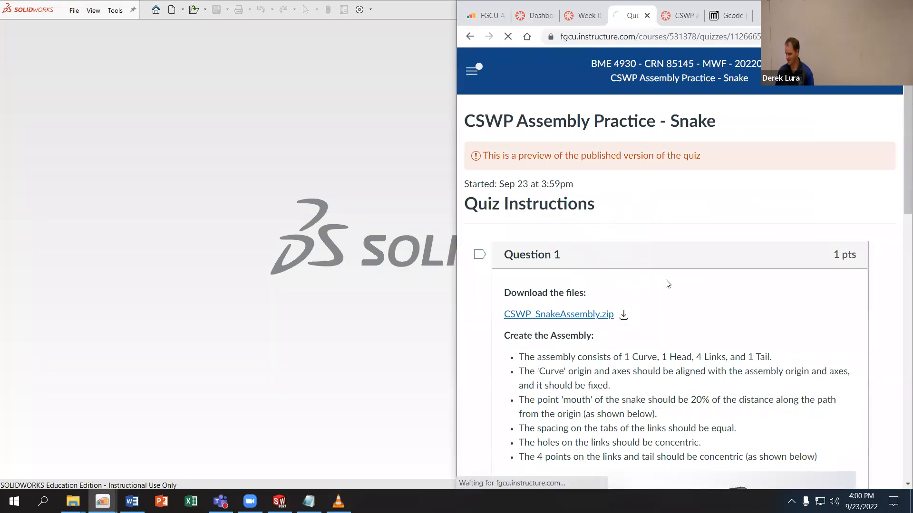
pyautogui.click(512, 485)
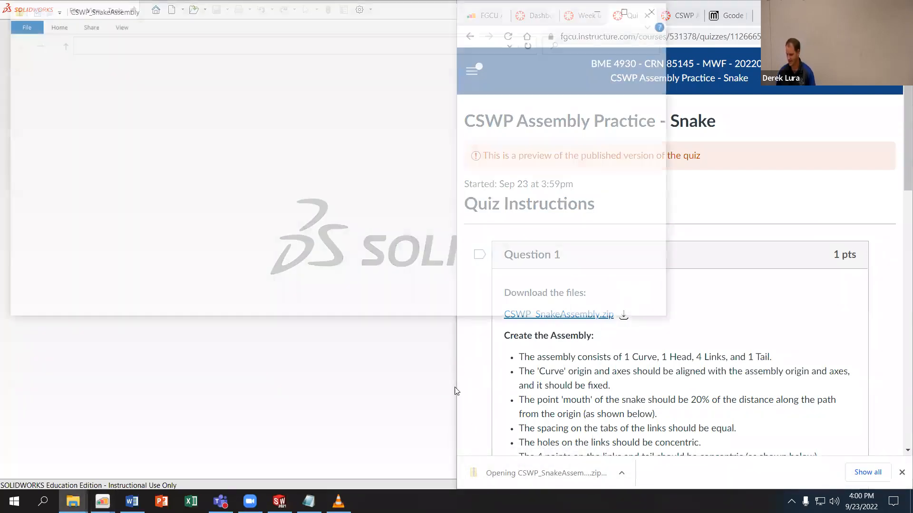
pyautogui.moveTo(212, 179); pyautogui.dragTo(141, 44)
pyautogui.click(144, 43)
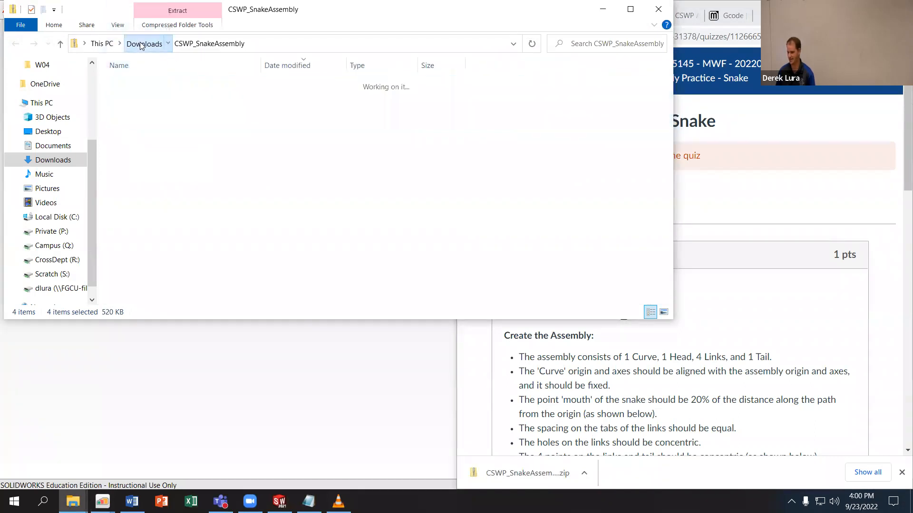
pyautogui.moveTo(163, 94); pyautogui.dragTo(139, 137)
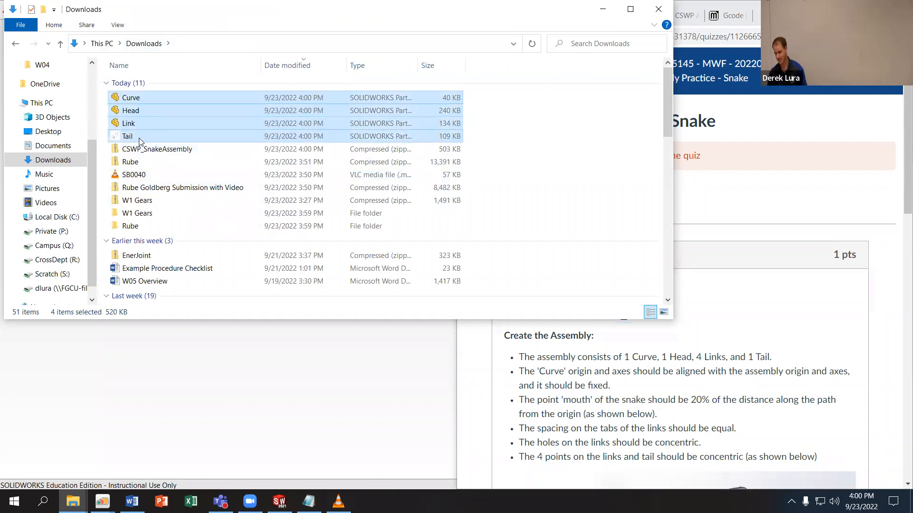
pyautogui.click(134, 99)
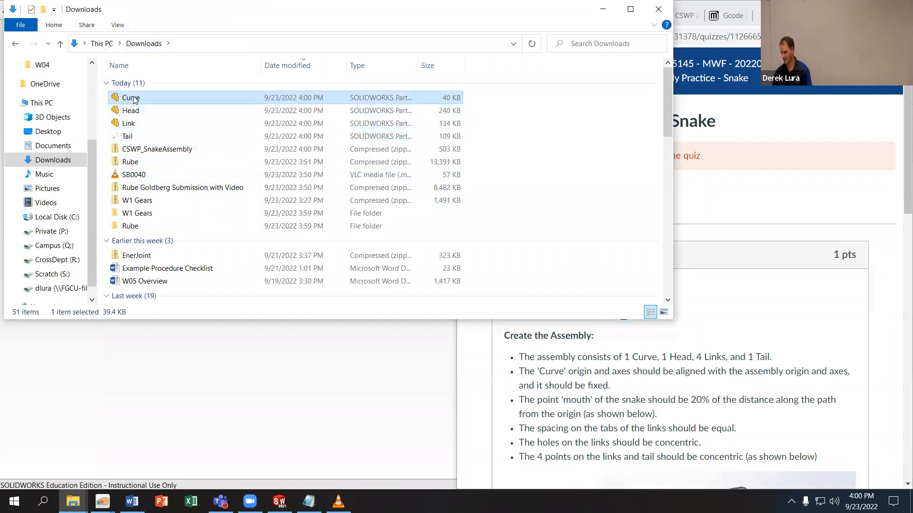
# Step: Read the quiz's requirements for the component list and the alignment of the Curve with the assembly origin
pyautogui.click(533, 357)
pyautogui.moveTo(523, 358); pyautogui.dragTo(683, 358)
pyautogui.click(700, 356)
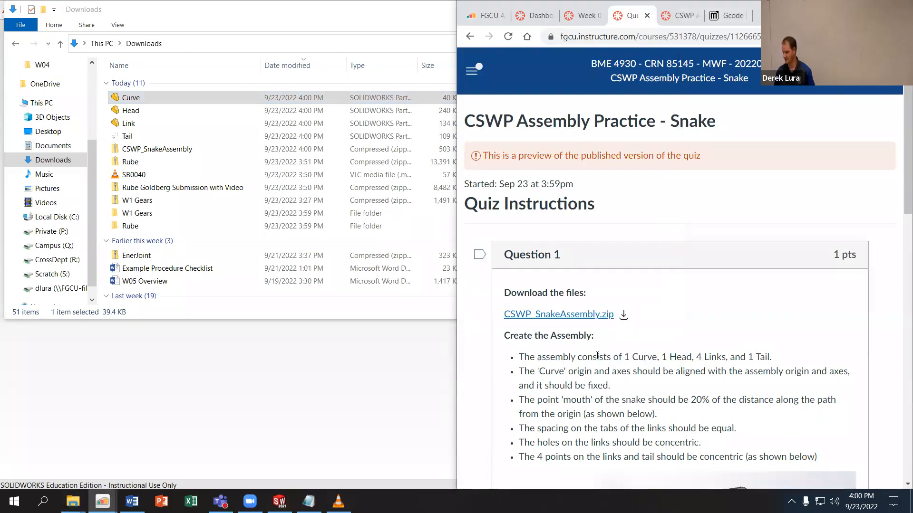
pyautogui.moveTo(535, 371); pyautogui.dragTo(651, 383)
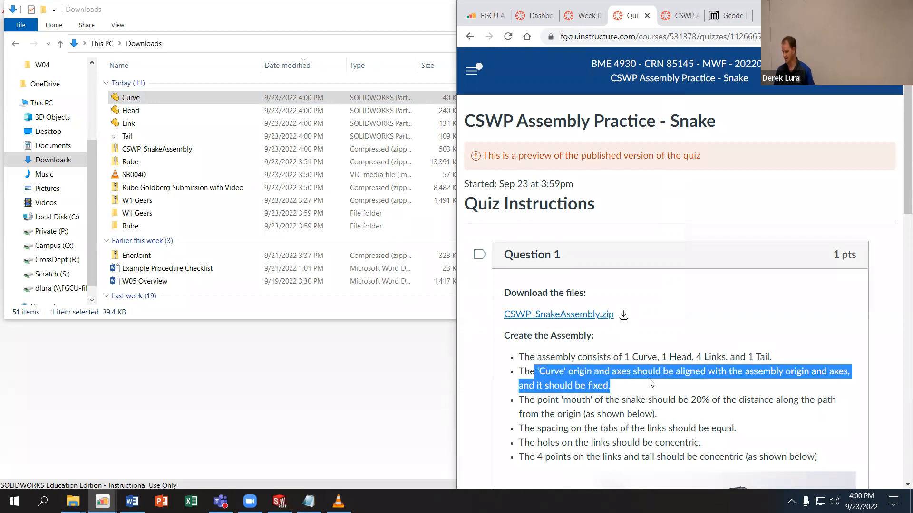
pyautogui.click(651, 383)
# Step: Switch to SOLIDWORKS and create a new assembly document
pyautogui.click(270, 362)
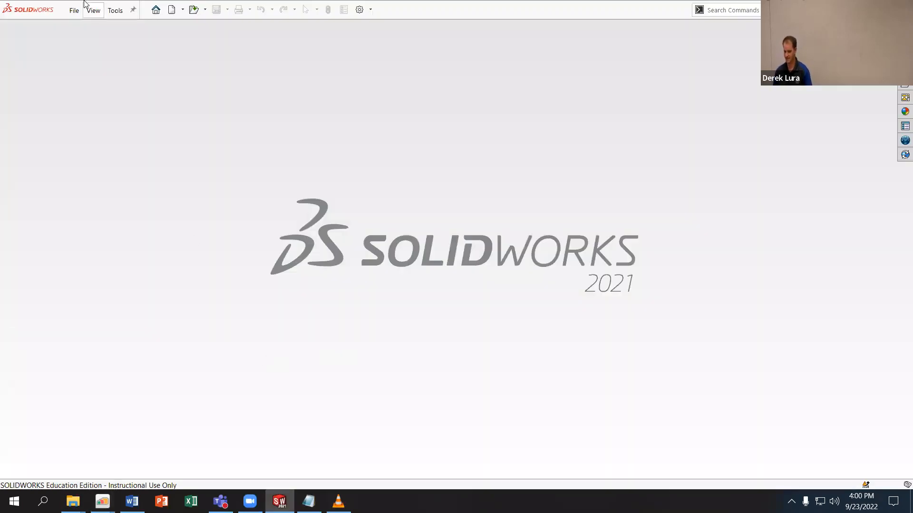
pyautogui.click(75, 10)
pyautogui.click(83, 28)
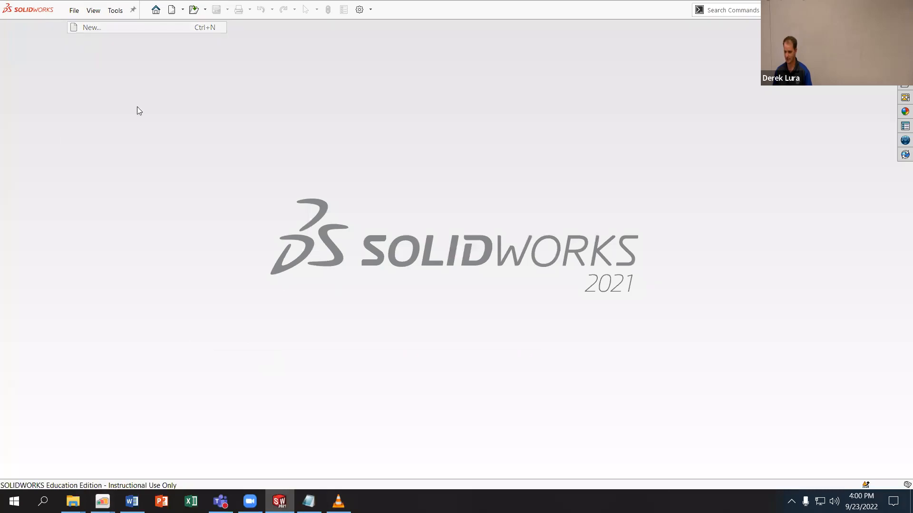
pyautogui.click(416, 332)
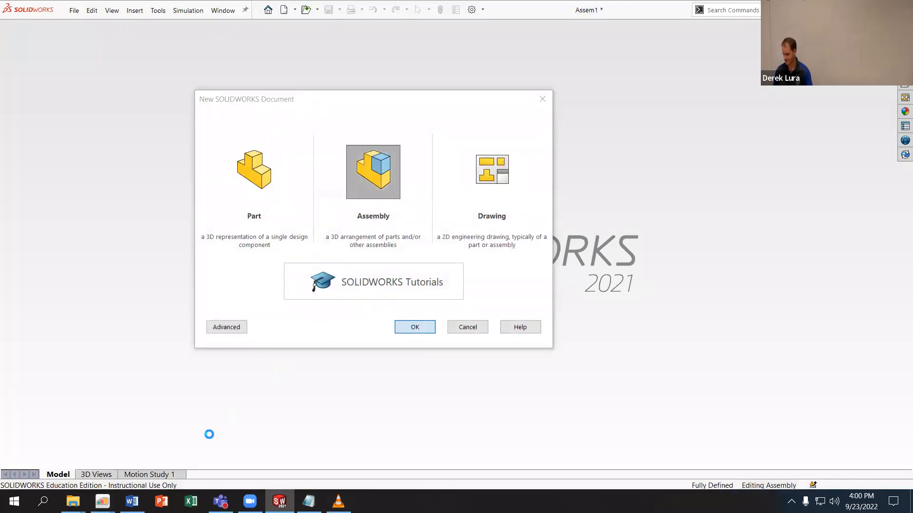
# Step: Insert the Curve part from the Downloads folder, fixed at the assembly origin
pyautogui.moveTo(103, 500)
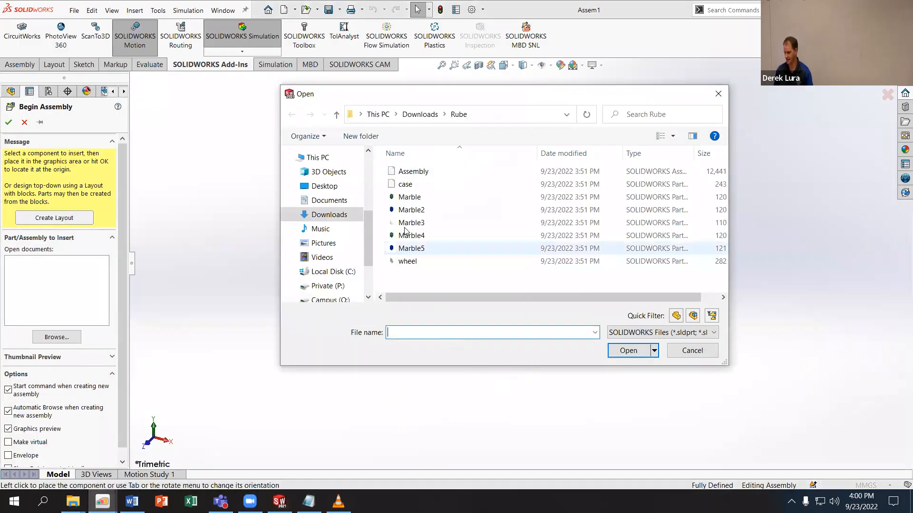
pyautogui.click(420, 114)
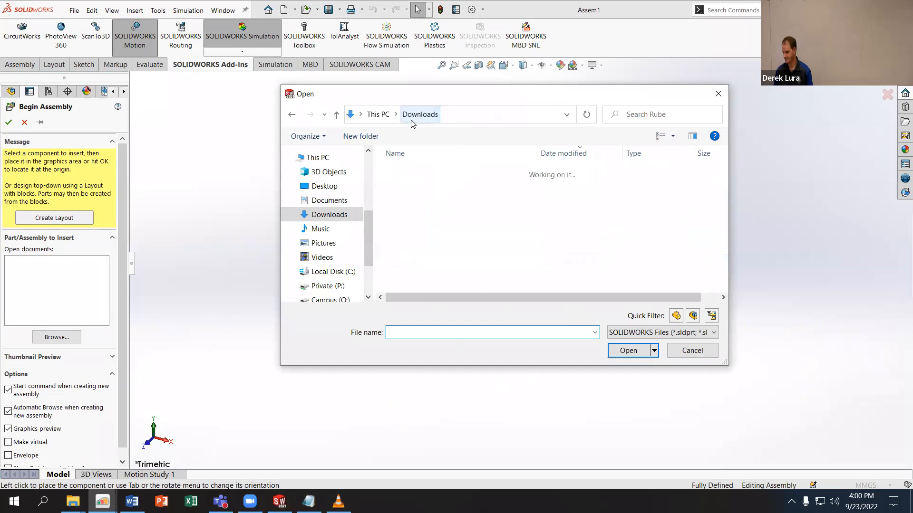
pyautogui.click(406, 185)
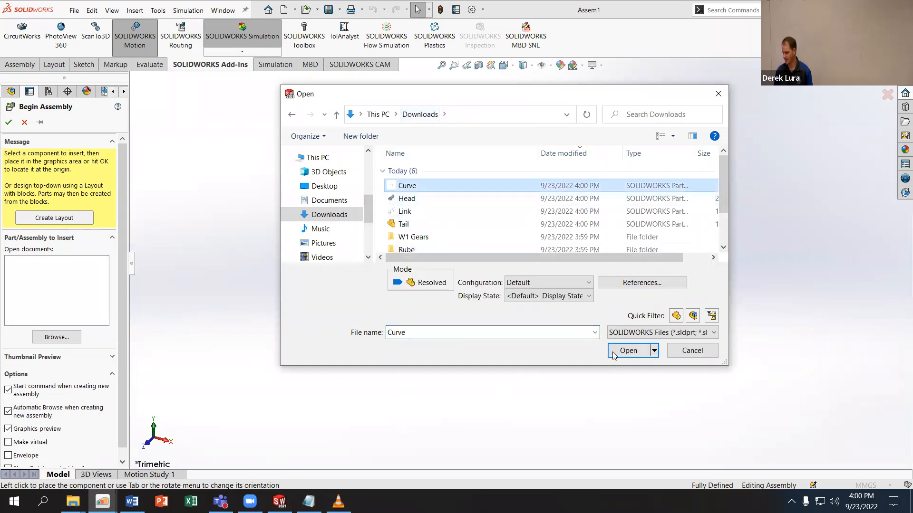
pyautogui.click(613, 352)
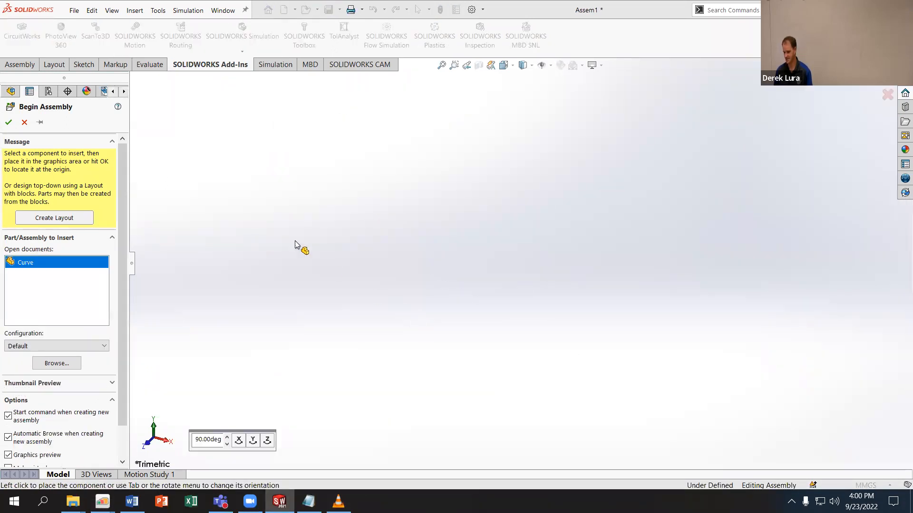
pyautogui.click(9, 122)
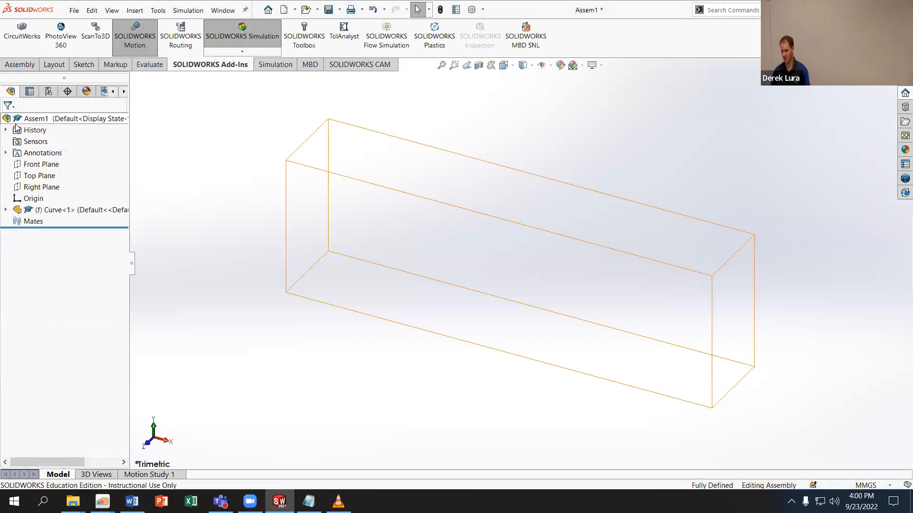
# Step: Compare the Curve part's origin and planes with those of the assembly to check their alignment
pyautogui.click(6, 210)
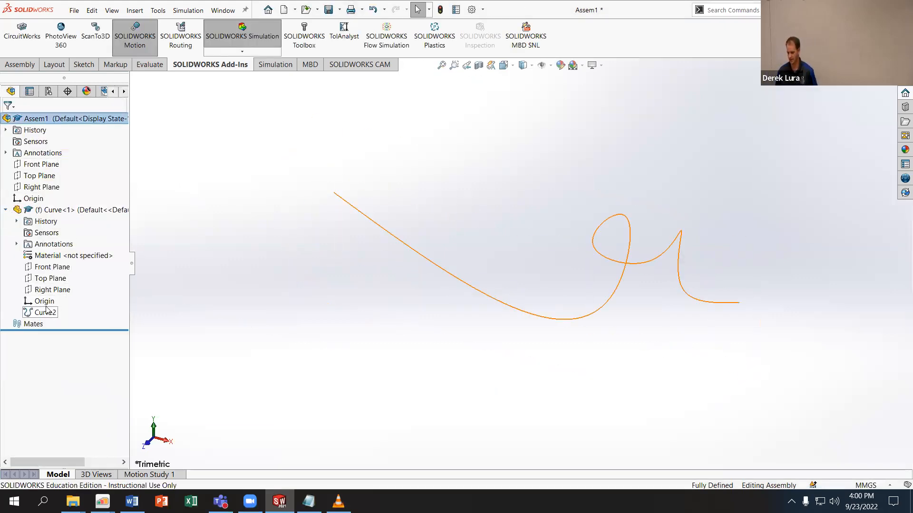
pyautogui.click(45, 300)
pyautogui.keyDown('ctrl'); pyautogui.click(33, 198); pyautogui.keyUp('ctrl')
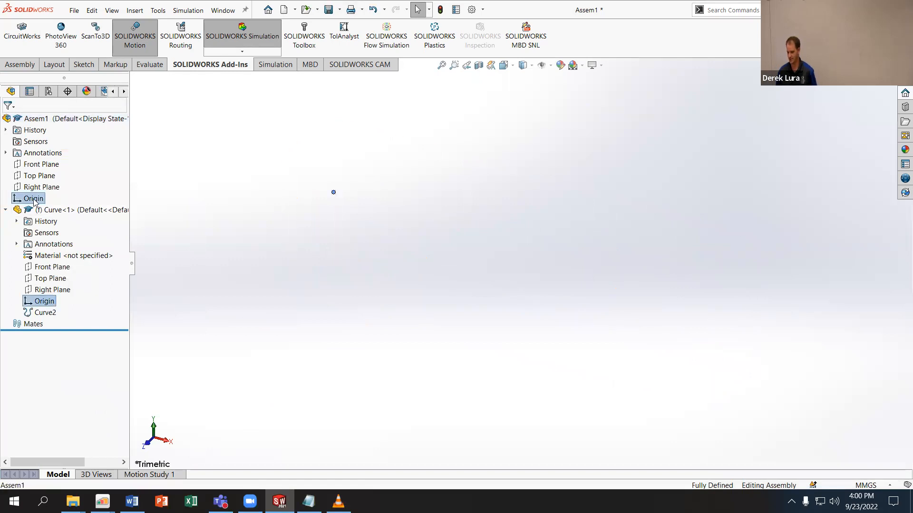
pyautogui.click(53, 266)
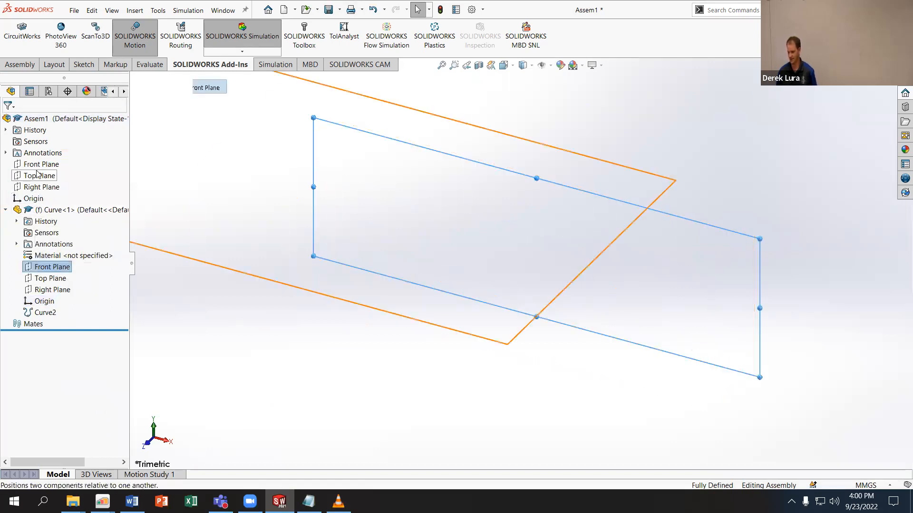
pyautogui.keyDown('ctrl'); pyautogui.click(38, 176); pyautogui.keyUp('ctrl')
pyautogui.click(49, 278)
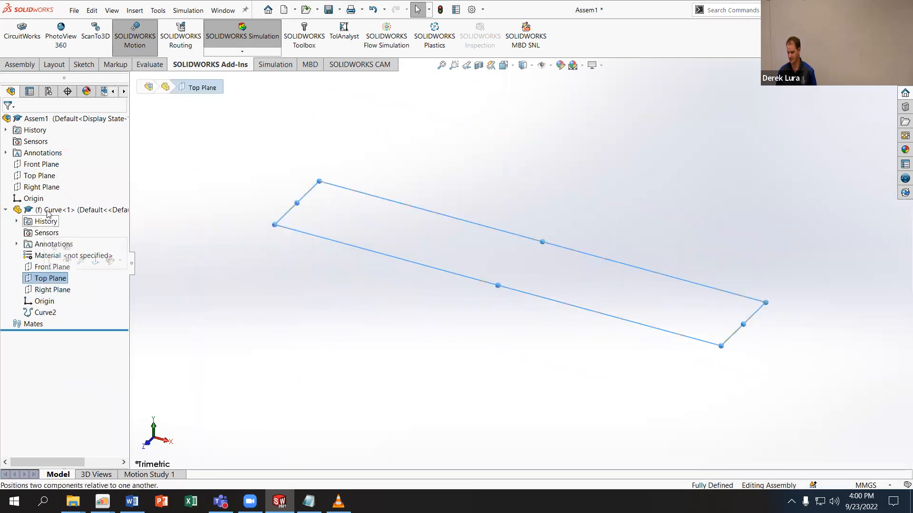
pyautogui.keyDown('ctrl'); pyautogui.click(39, 175); pyautogui.keyUp('ctrl')
pyautogui.moveTo(430, 350); pyautogui.dragTo(430, 292, button='middle')
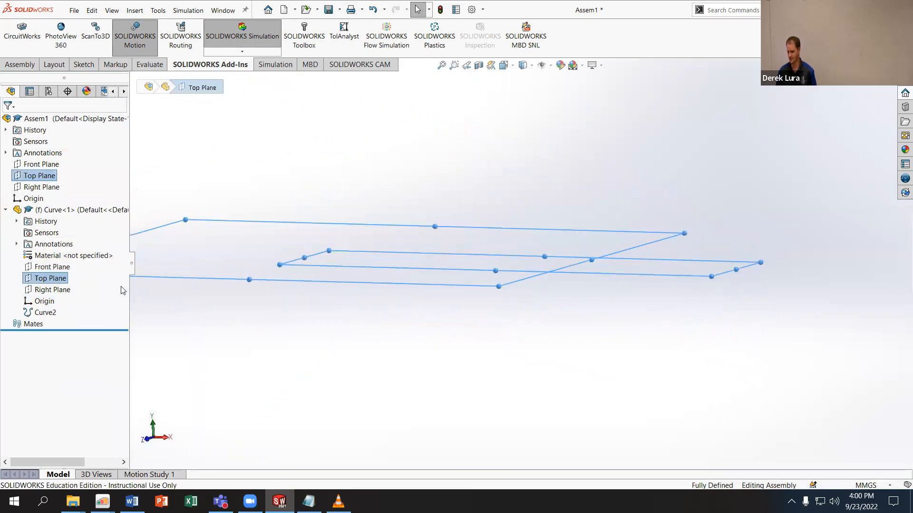
# Step: Turn on the display of curves in the assembly and identify Curve2 in the model
pyautogui.click(549, 65)
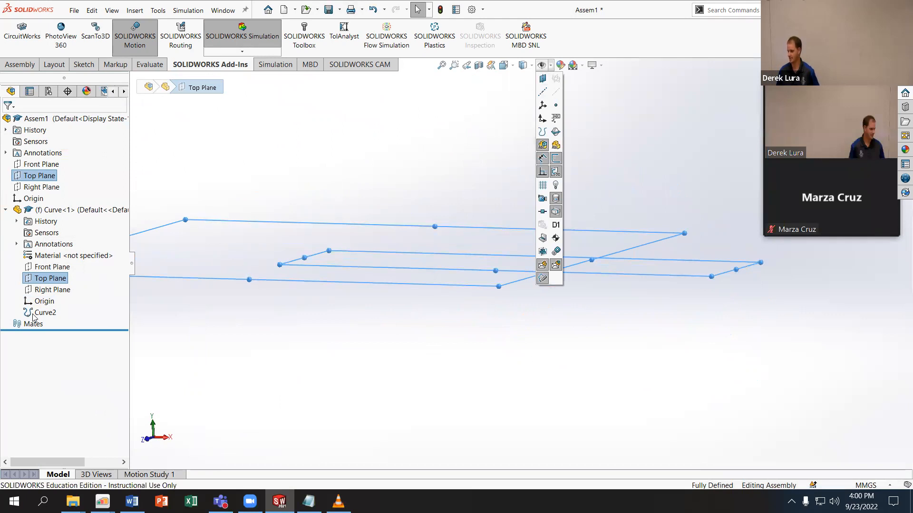
pyautogui.click(542, 133)
pyautogui.click(543, 134)
pyautogui.click(543, 134)
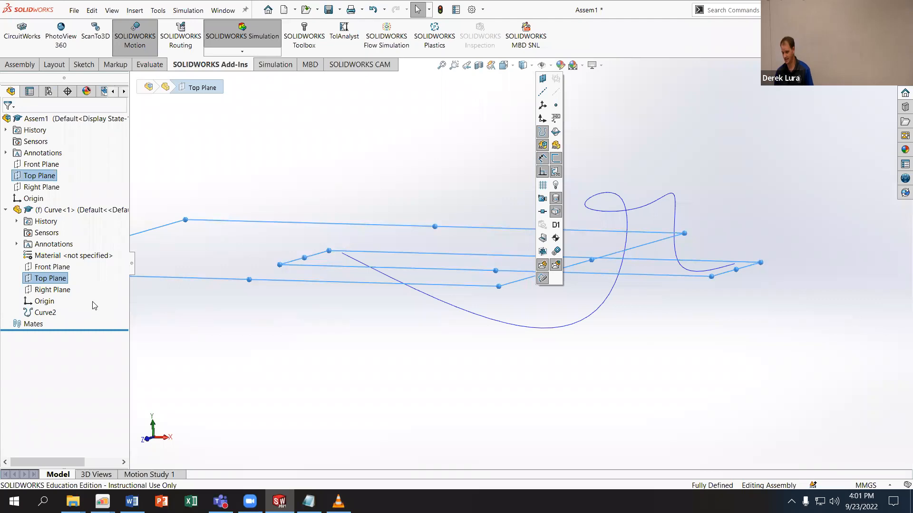
pyautogui.click(46, 312)
pyautogui.click(46, 312)
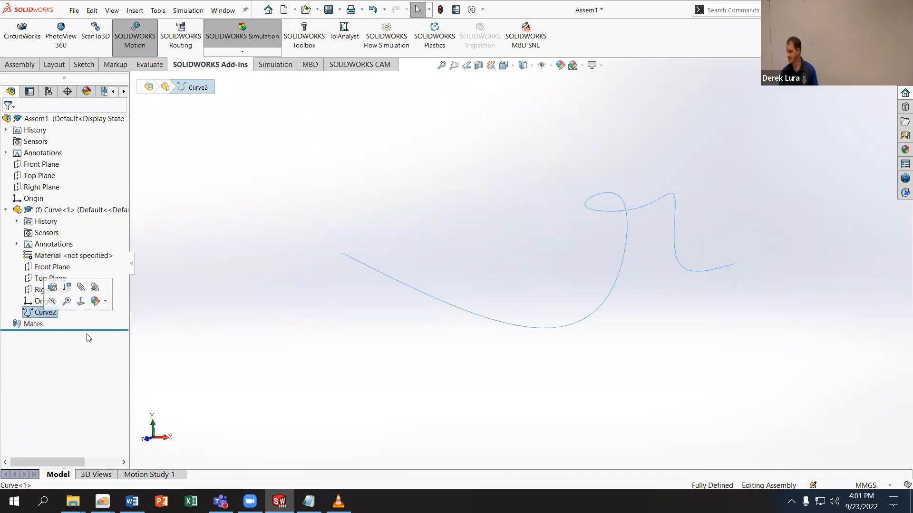
pyautogui.click(246, 348)
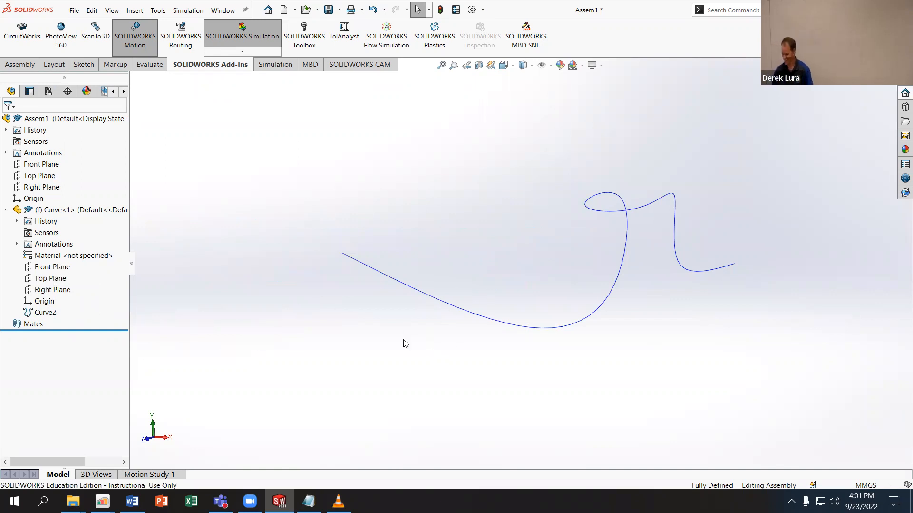
# Step: Switch to the quiz in Chrome and review the assembly requirements and the reference image of the snake
pyautogui.moveTo(103, 502)
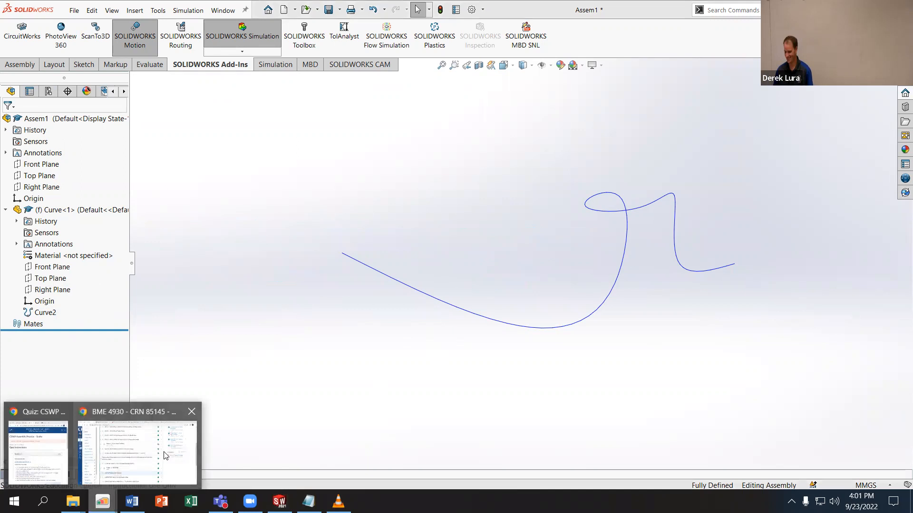
pyautogui.click(55, 444)
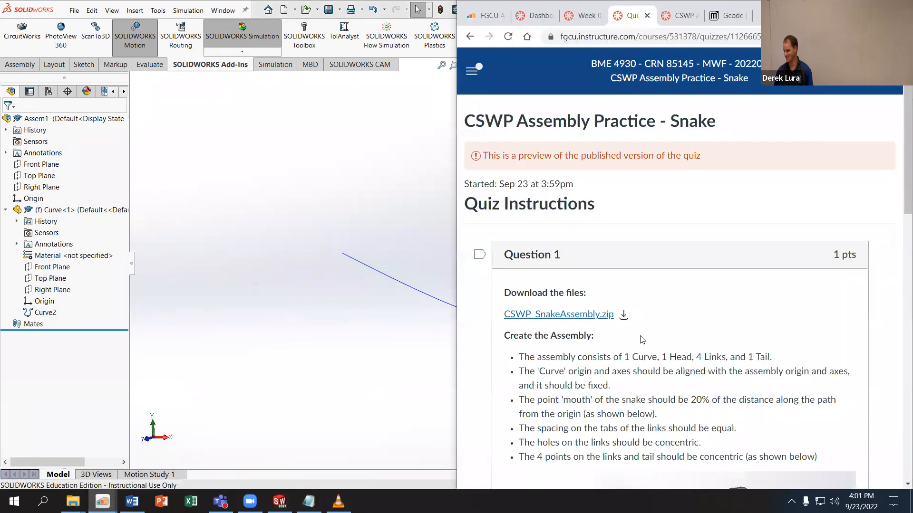
pyautogui.scroll(-2, 642, 339)
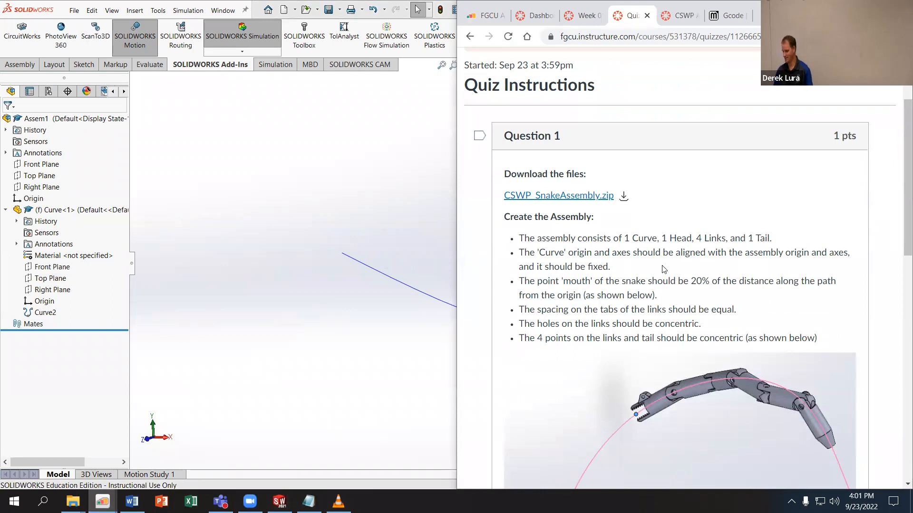
pyautogui.scroll(-2, 664, 269)
pyautogui.scroll(1, 574, 185)
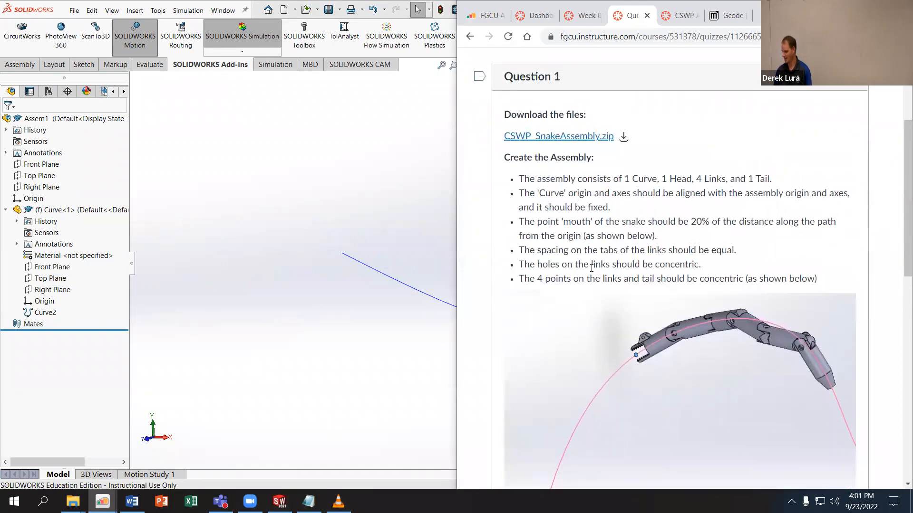
pyautogui.scroll(1, 632, 230)
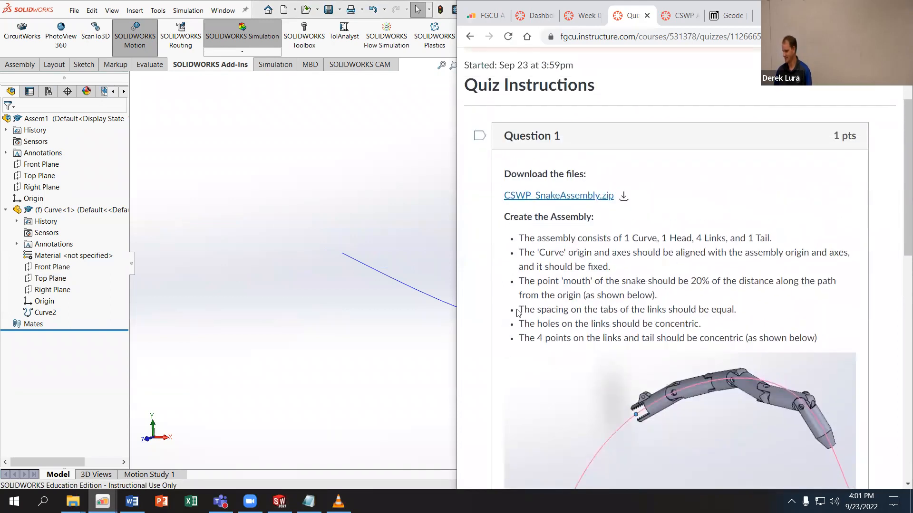
# Step: Review the remaining snake assembly requirements, reference images and centre-of-mass question in the quiz, and return to SOLIDWORKS
pyautogui.scroll(-4, 518, 312)
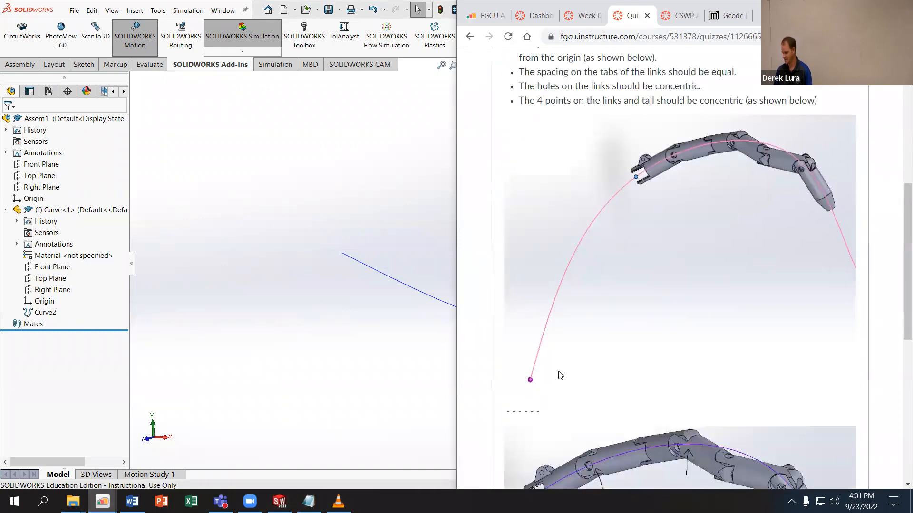
pyautogui.scroll(3, 560, 375)
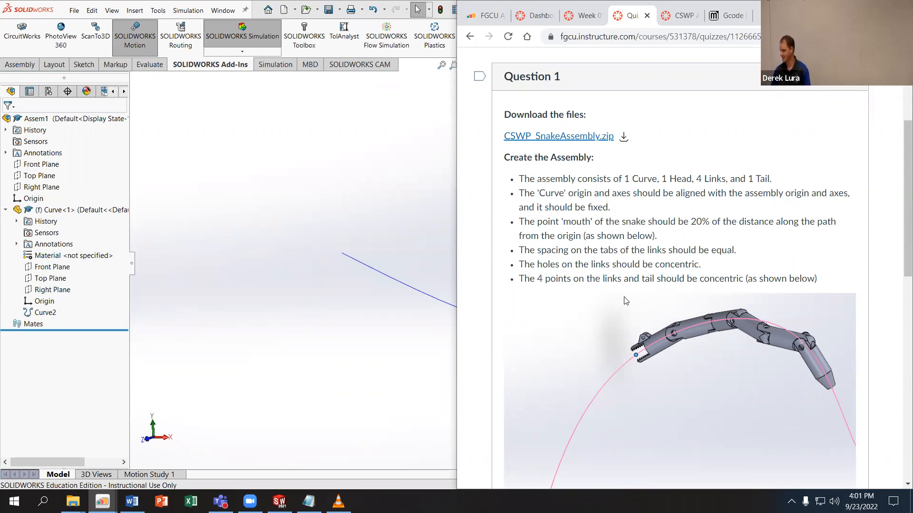
pyautogui.scroll(-8, 624, 295)
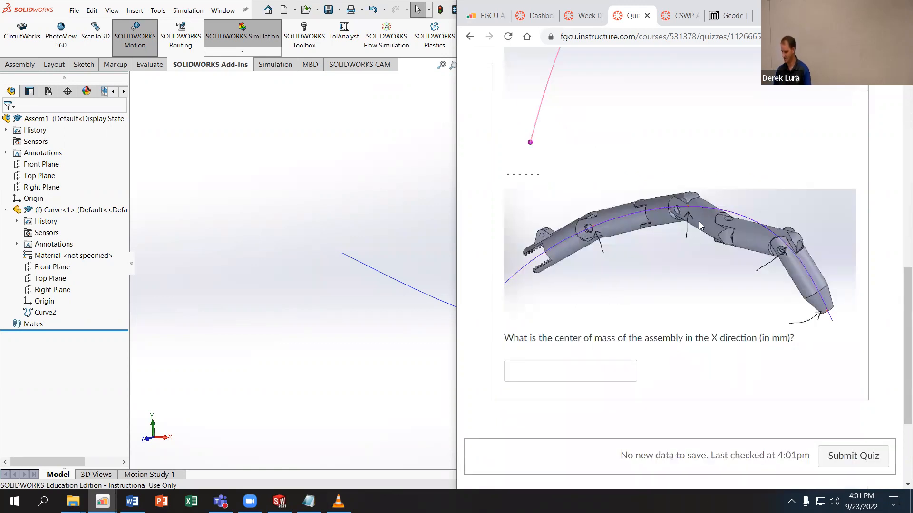
pyautogui.moveTo(522, 339); pyautogui.dragTo(782, 340)
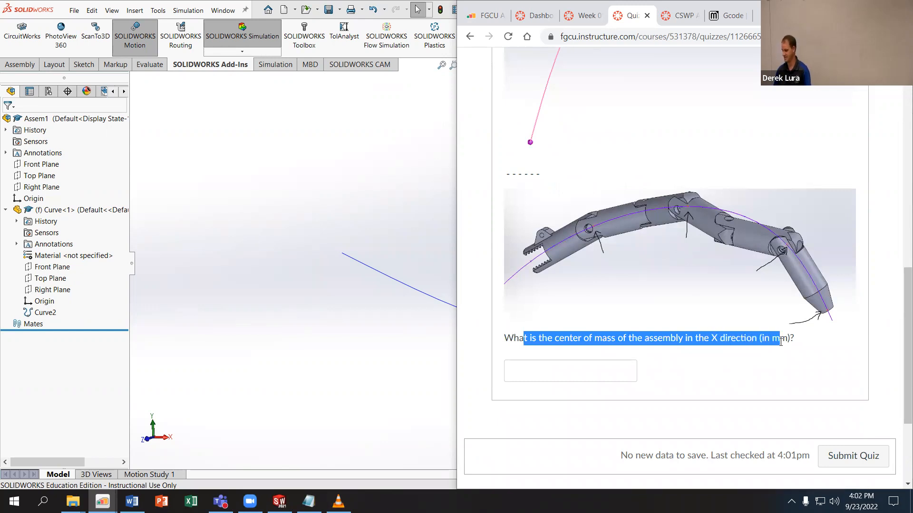
pyautogui.click(380, 357)
pyautogui.click(867, 485)
pyautogui.click(636, 422)
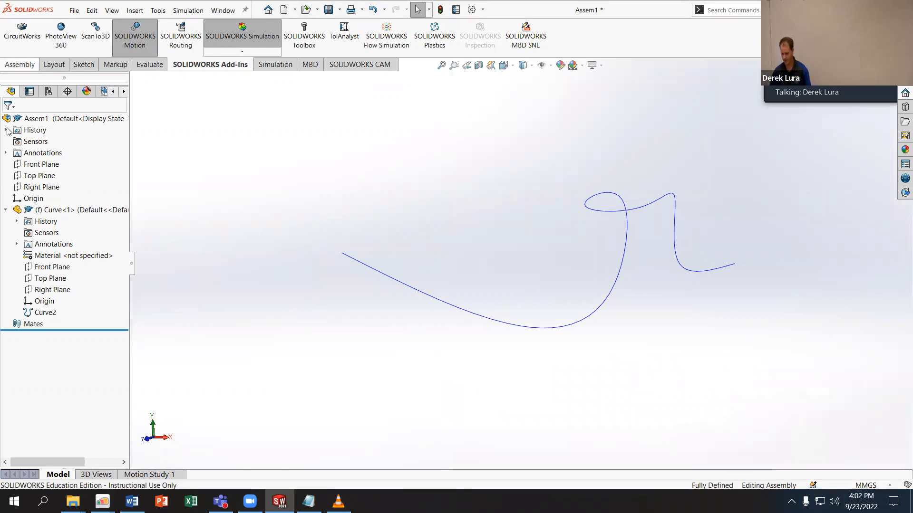
# Step: Insert the Head part from the Downloads folder into the assembly and move it closer to the curve
pyautogui.click(73, 501)
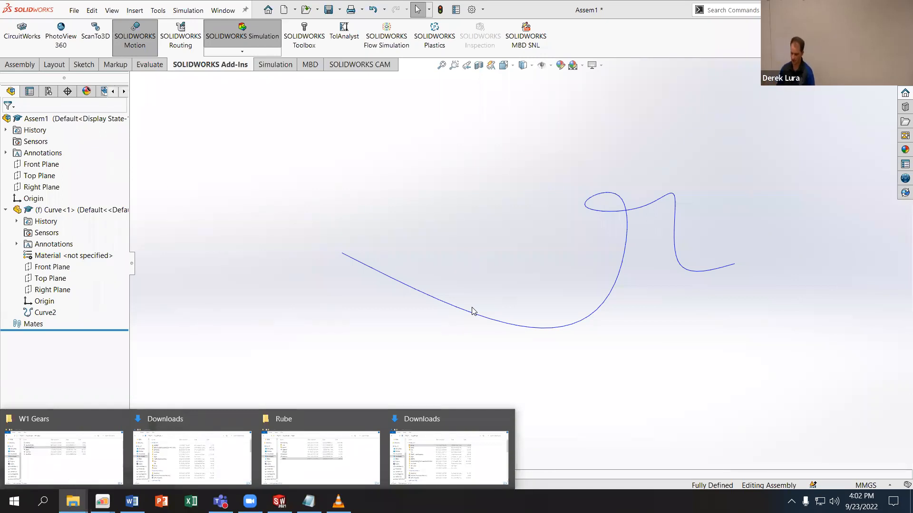
pyautogui.click(43, 458)
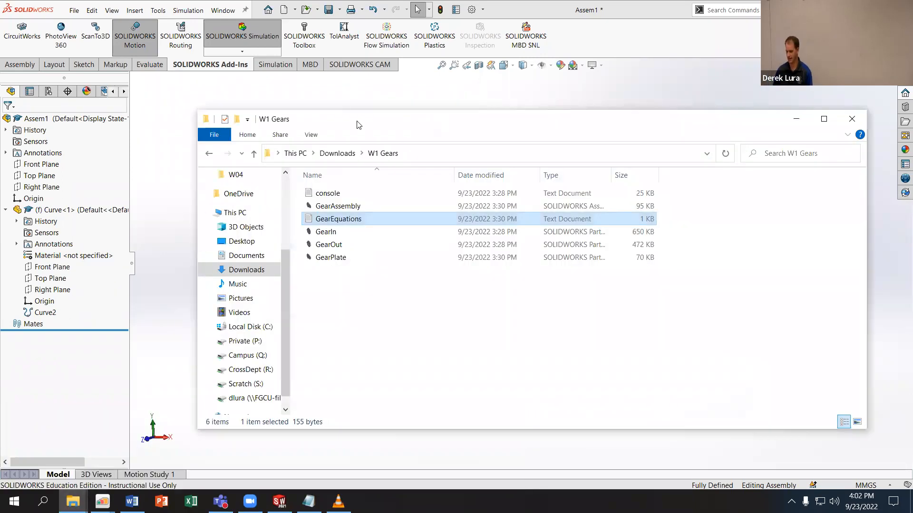
pyautogui.click(333, 154)
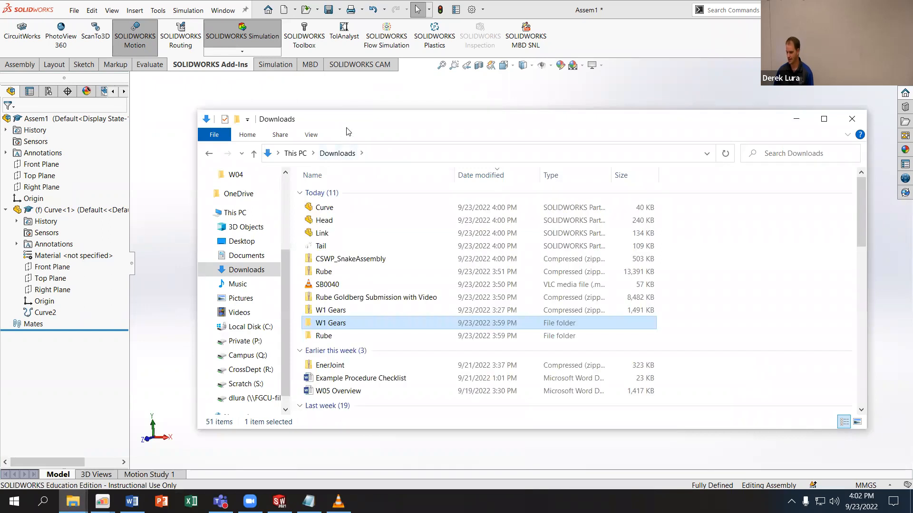
pyautogui.moveTo(504, 120); pyautogui.dragTo(663, 123)
pyautogui.moveTo(477, 222); pyautogui.dragTo(547, 256)
pyautogui.scroll(-3, 526, 223)
pyautogui.moveTo(541, 230); pyautogui.dragTo(530, 274, button='middle')
pyautogui.scroll(5, 546, 312)
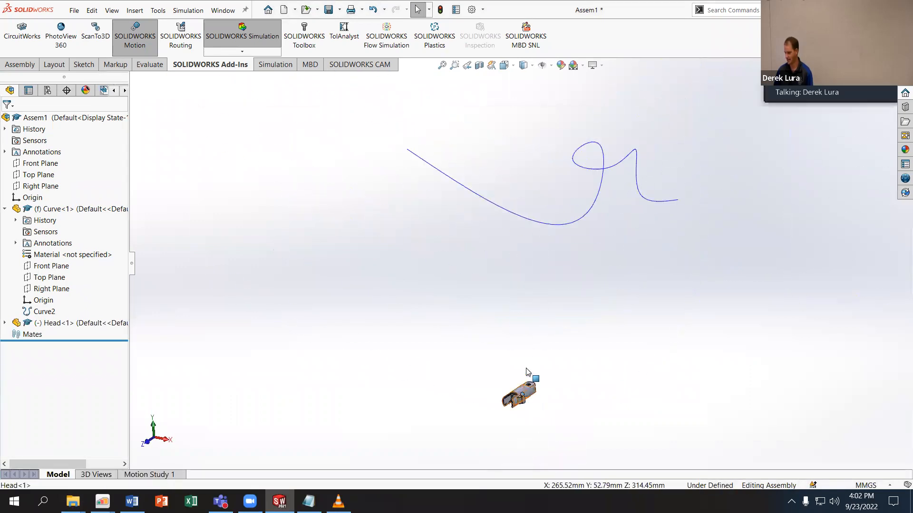
pyautogui.moveTo(528, 390); pyautogui.dragTo(577, 203)
# Step: Start a path mate between the point in the Head's mouth and the Curve part's edge
pyautogui.scroll(-6, 570, 213)
pyautogui.moveTo(541, 259); pyautogui.dragTo(521, 301, button='middle')
pyautogui.click(518, 264)
pyautogui.click(521, 273)
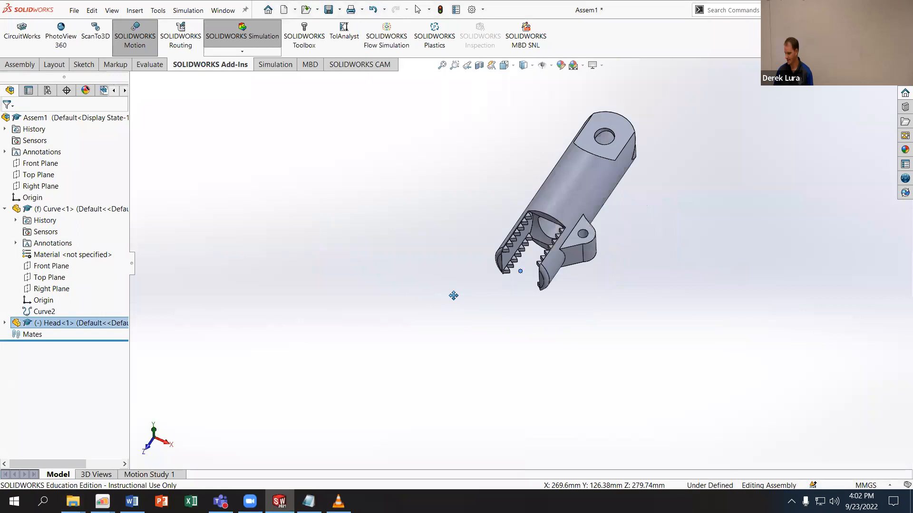
pyautogui.scroll(10, 452, 295)
pyautogui.scroll(3, 489, 228)
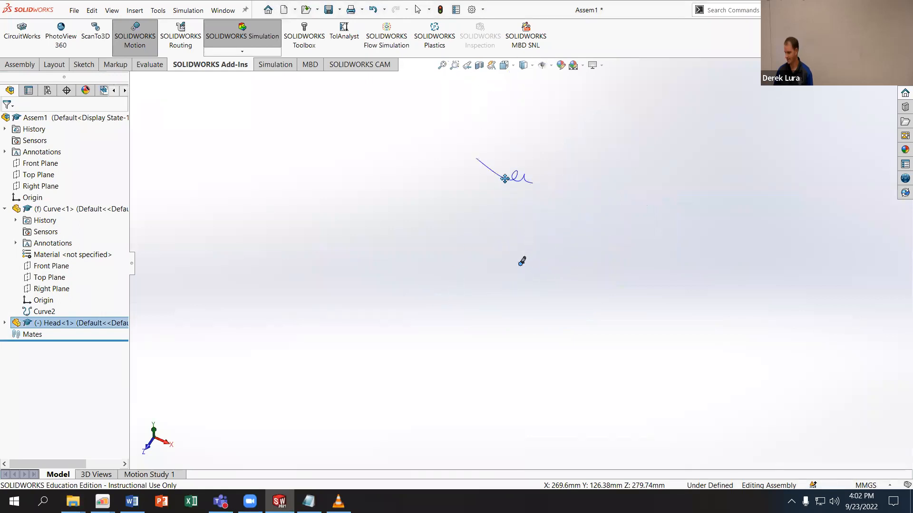
pyautogui.click(26, 68)
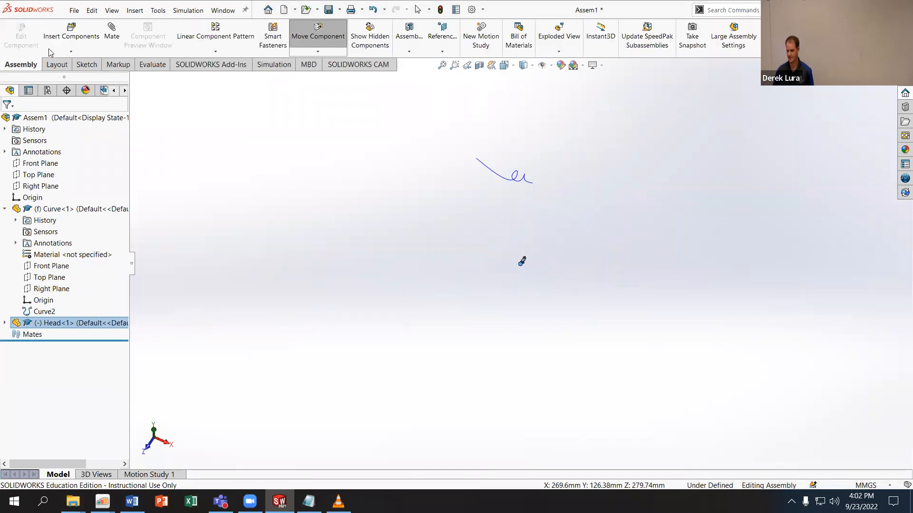
pyautogui.click(118, 47)
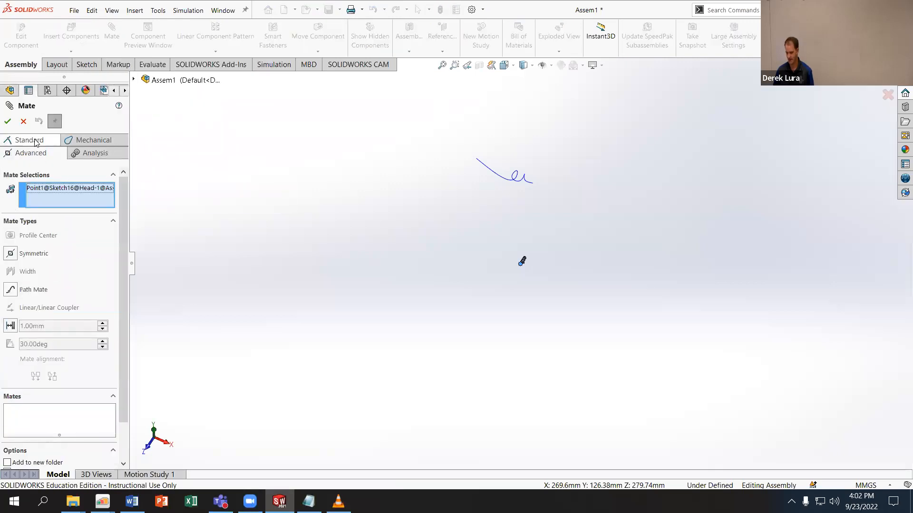
pyautogui.click(10, 290)
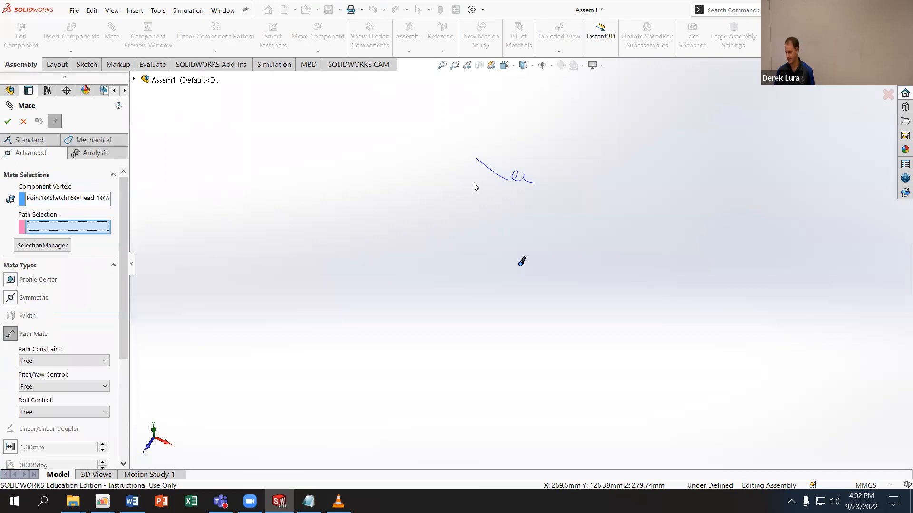
pyautogui.click(498, 177)
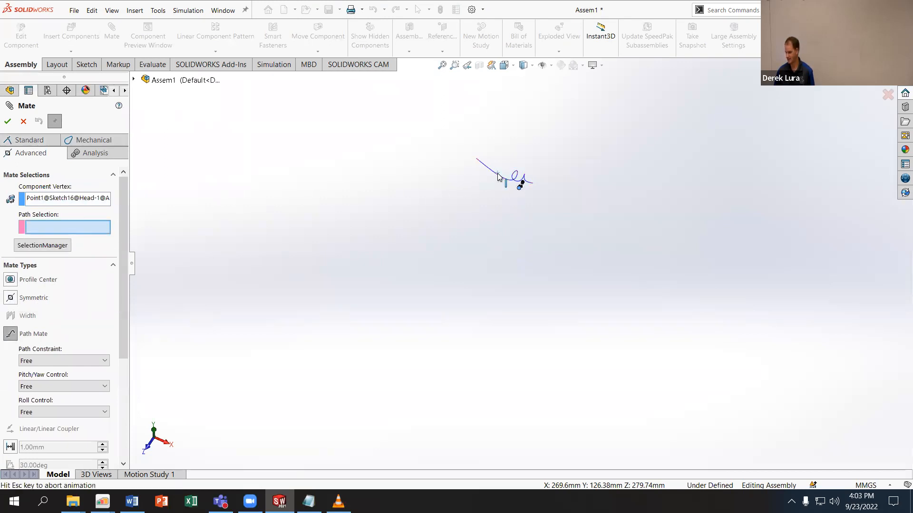
# Step: Set the path constraint to Percent Along Path at 20% and accept the path mate
pyautogui.click(23, 359)
pyautogui.click(34, 386)
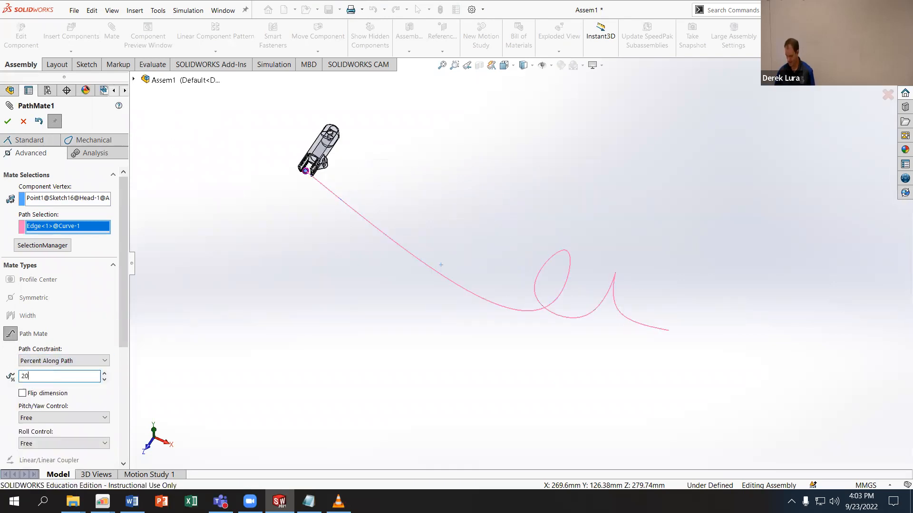
pyautogui.press('Return')
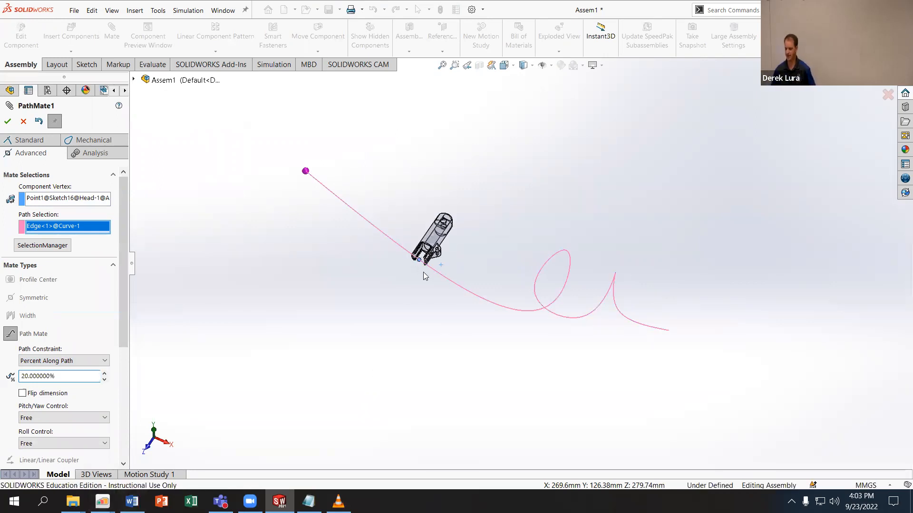
pyautogui.scroll(-4, 411, 274)
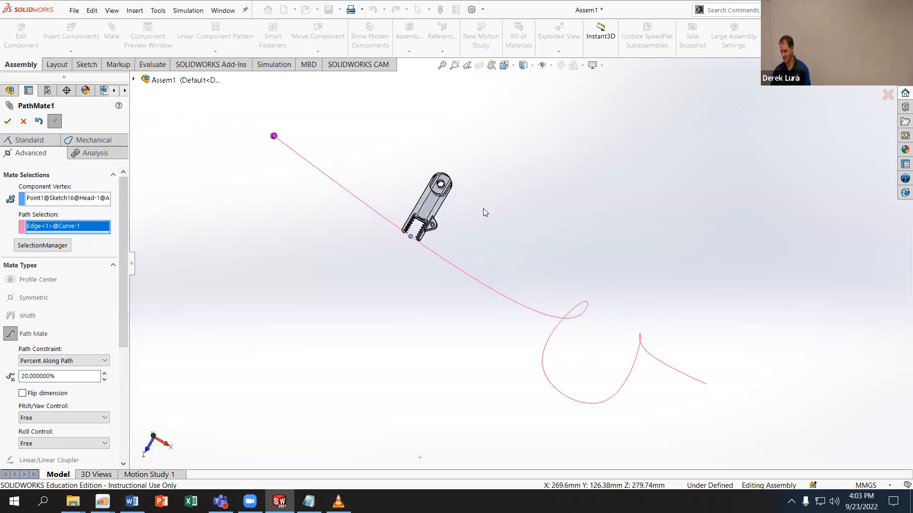
pyautogui.click(7, 121)
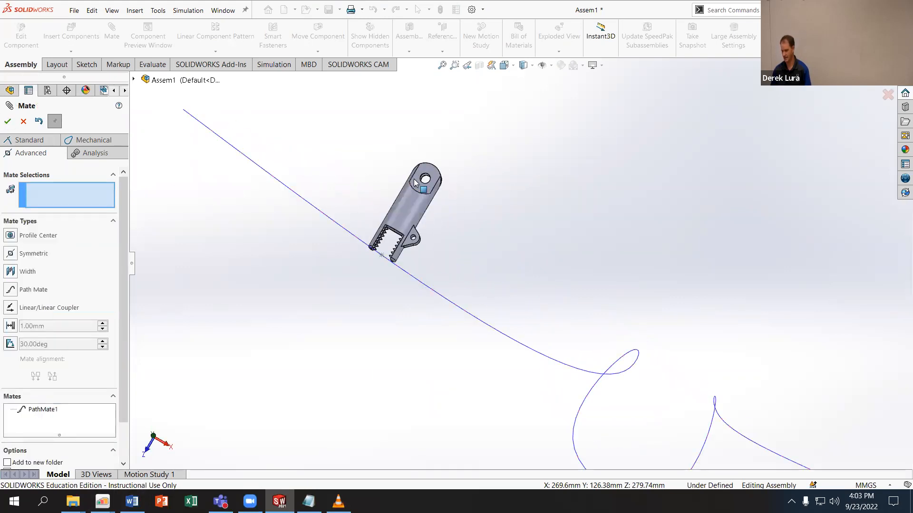
# Step: Swing the Head about its mouth point so that its body lies along the curve, and finish mating
pyautogui.moveTo(444, 187); pyautogui.dragTo(448, 234)
pyautogui.moveTo(448, 234); pyautogui.dragTo(413, 258, button='middle')
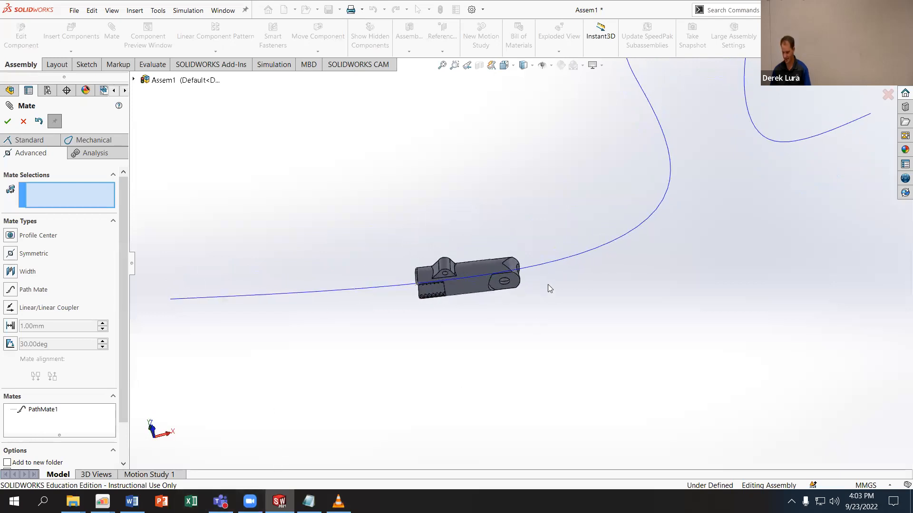
pyautogui.moveTo(474, 274); pyautogui.dragTo(492, 242)
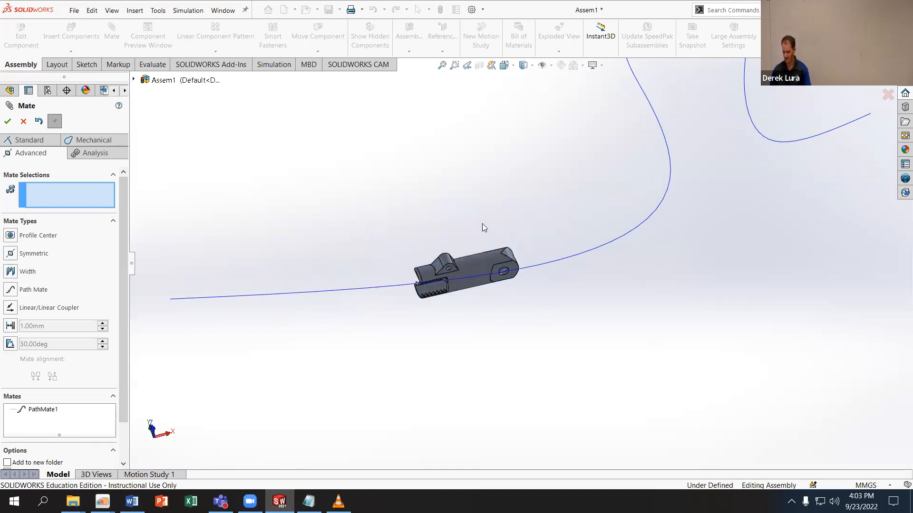
pyautogui.click(9, 121)
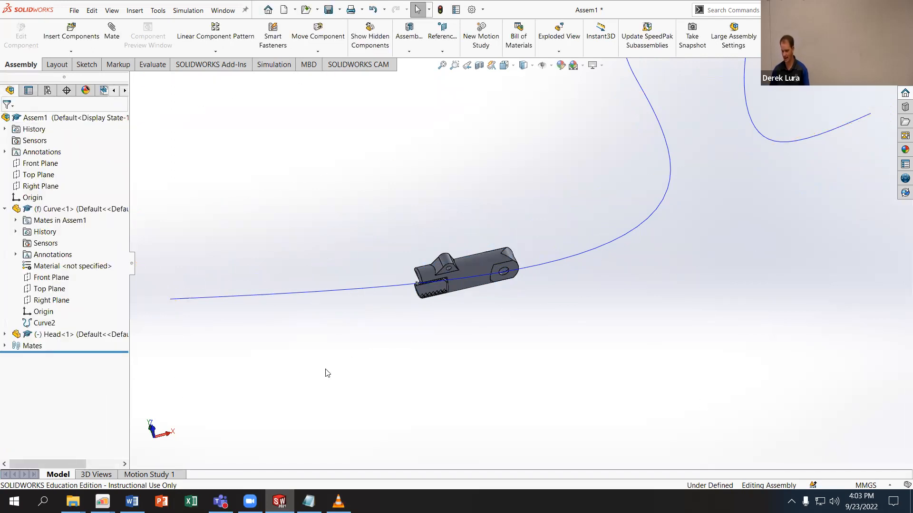
# Step: Insert one Link part from the Downloads folder into the assembly near the Head
pyautogui.click(73, 501)
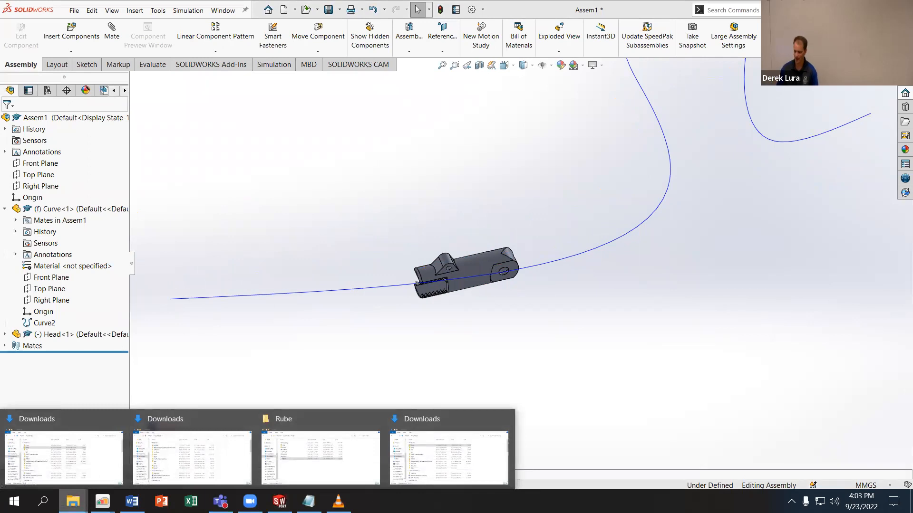
pyautogui.click(320, 457)
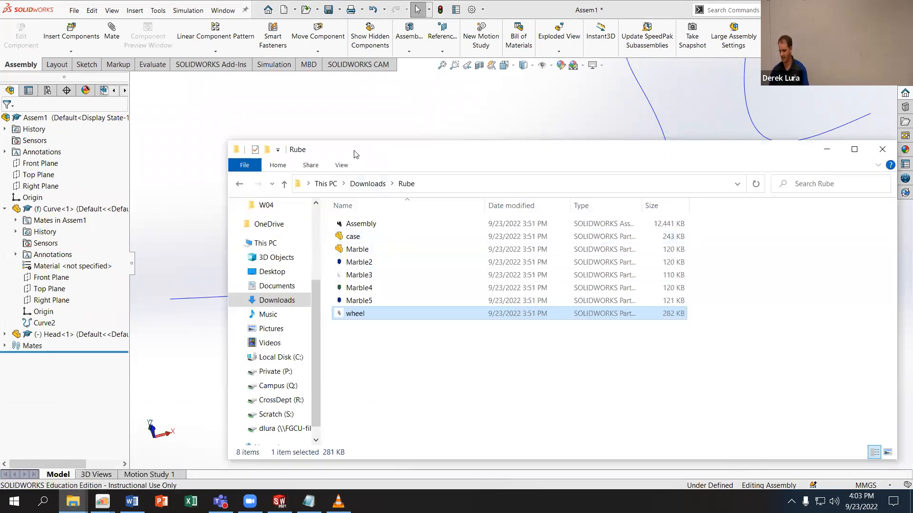
pyautogui.moveTo(358, 153); pyautogui.dragTo(684, 153)
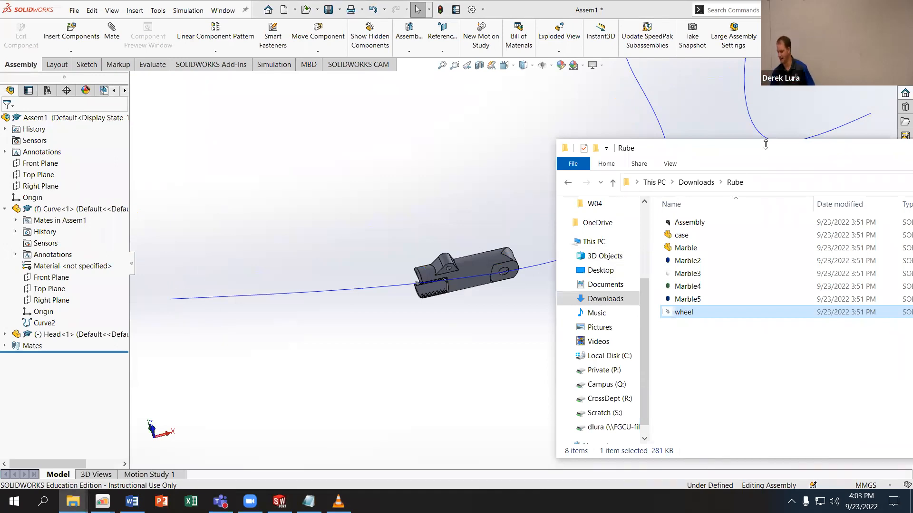
pyautogui.click(692, 184)
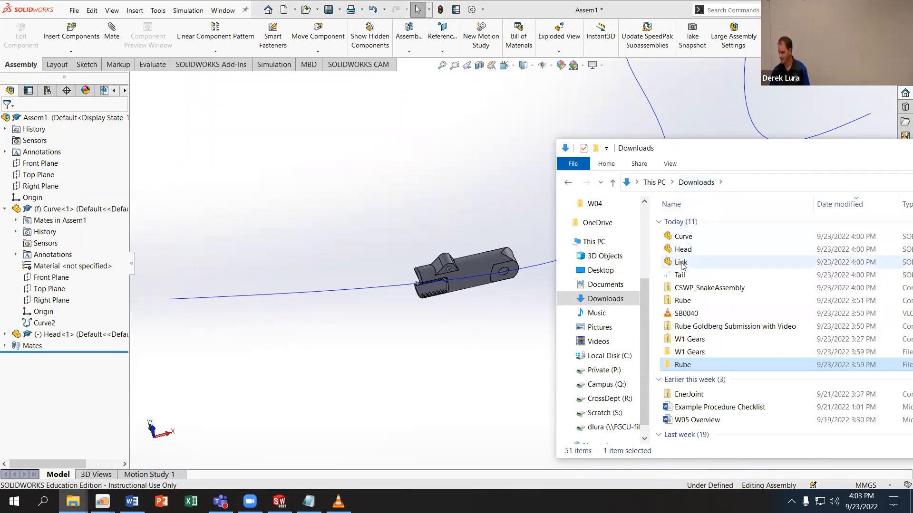
pyautogui.moveTo(681, 262); pyautogui.dragTo(508, 176)
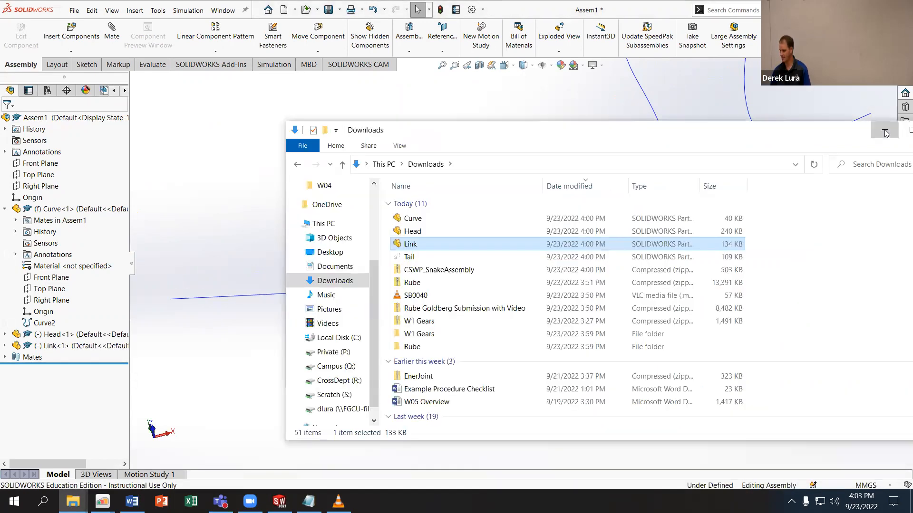
pyautogui.click(883, 129)
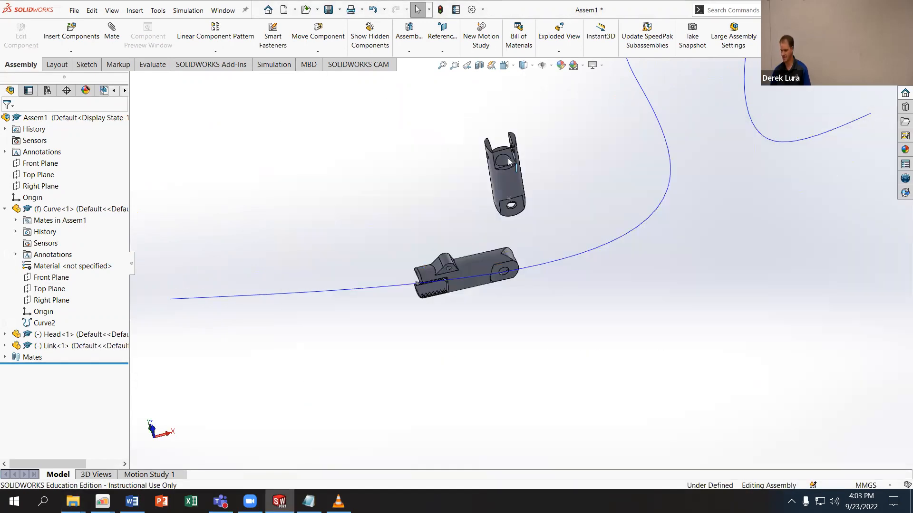
# Step: Start a centered width mate with the two inner fork faces of the Link as the width selections
pyautogui.click(111, 32)
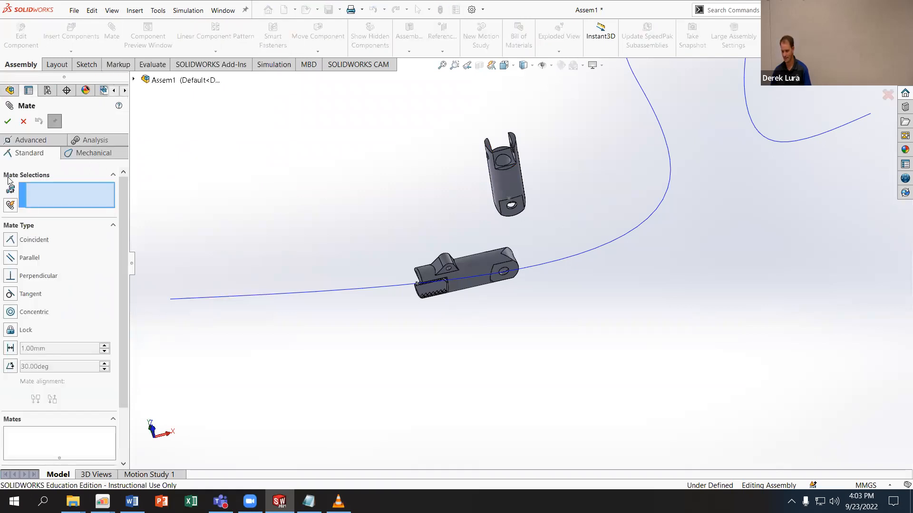
pyautogui.scroll(-4, 526, 199)
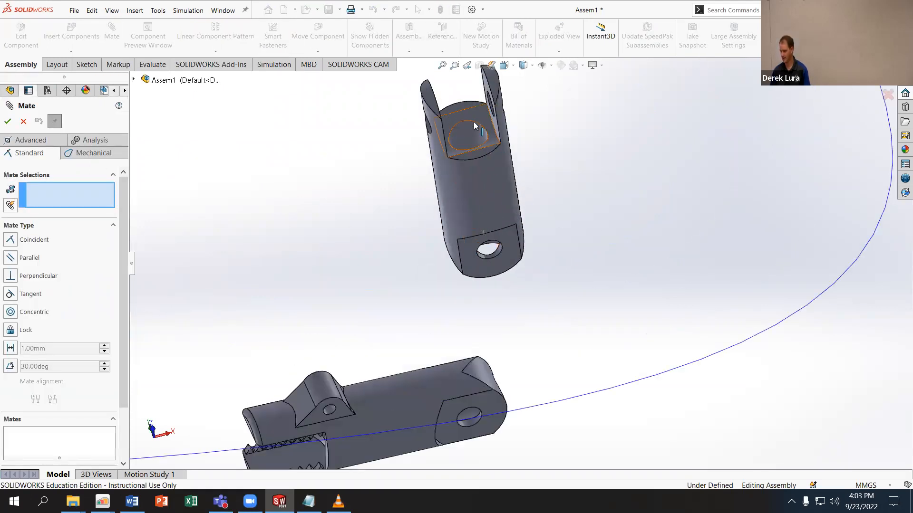
pyautogui.click(19, 141)
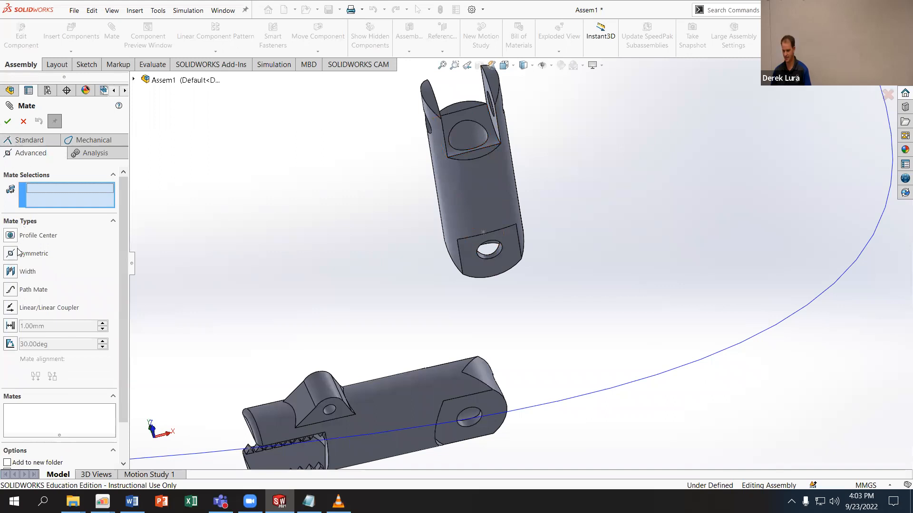
pyautogui.click(11, 271)
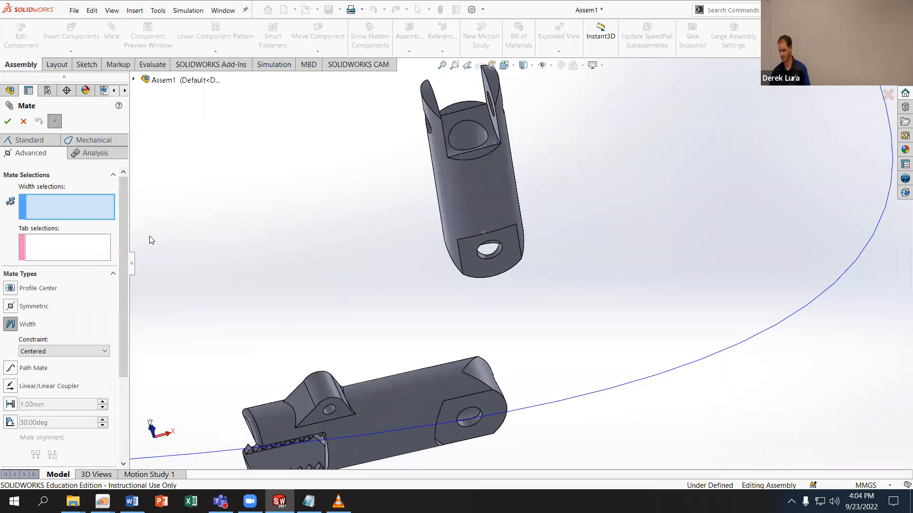
pyautogui.moveTo(399, 191); pyautogui.dragTo(342, 197, button='middle')
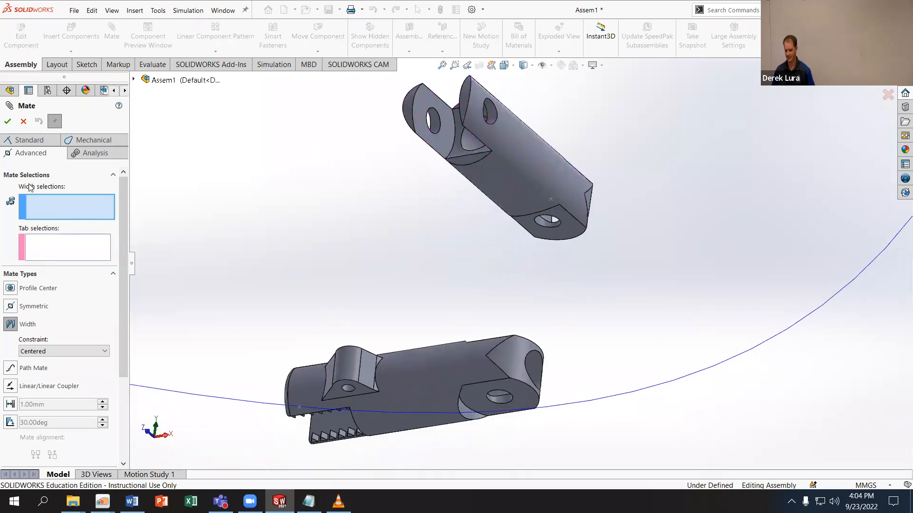
pyautogui.click(426, 99)
pyautogui.moveTo(426, 99); pyautogui.dragTo(462, 89, button='middle')
pyautogui.click(462, 88)
# Step: Pick the two flat faces at the Head's hole end as the tab selections and accept the centered width mate
pyautogui.moveTo(450, 199); pyautogui.dragTo(398, 413, button='middle')
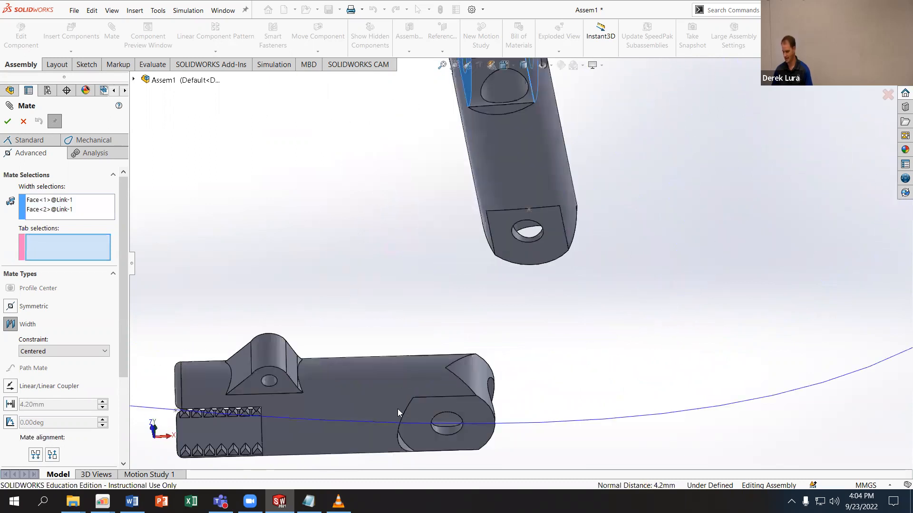
pyautogui.click(457, 413)
pyautogui.moveTo(462, 411); pyautogui.dragTo(468, 440, button='middle')
pyautogui.click(414, 166)
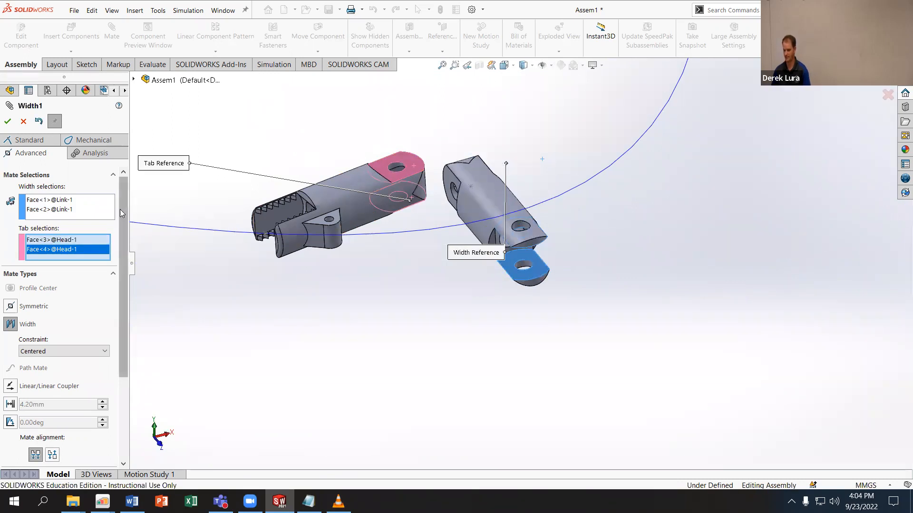
pyautogui.click(7, 121)
# Step: Add a concentric mate between the Link's fork hole and the hole at the back end of the Head
pyautogui.moveTo(522, 179); pyautogui.dragTo(508, 212, button='middle')
pyautogui.scroll(-3, 506, 207)
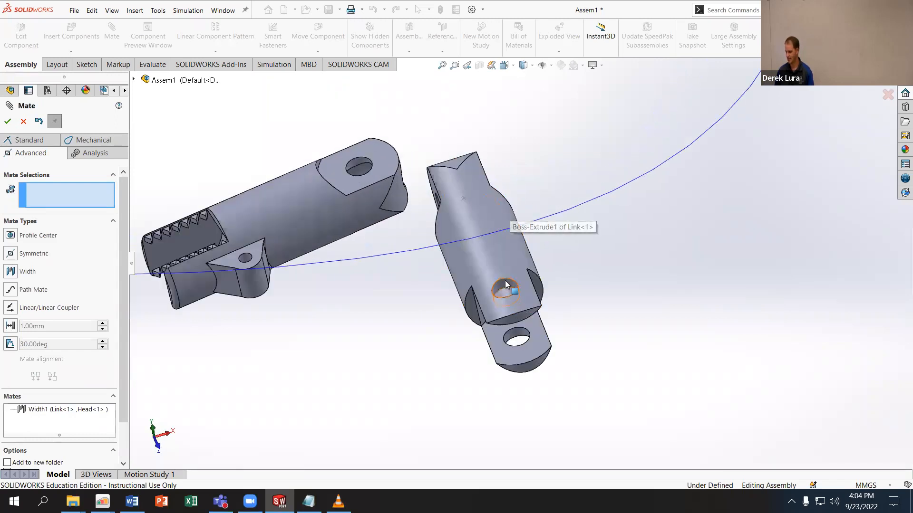
pyautogui.click(498, 288)
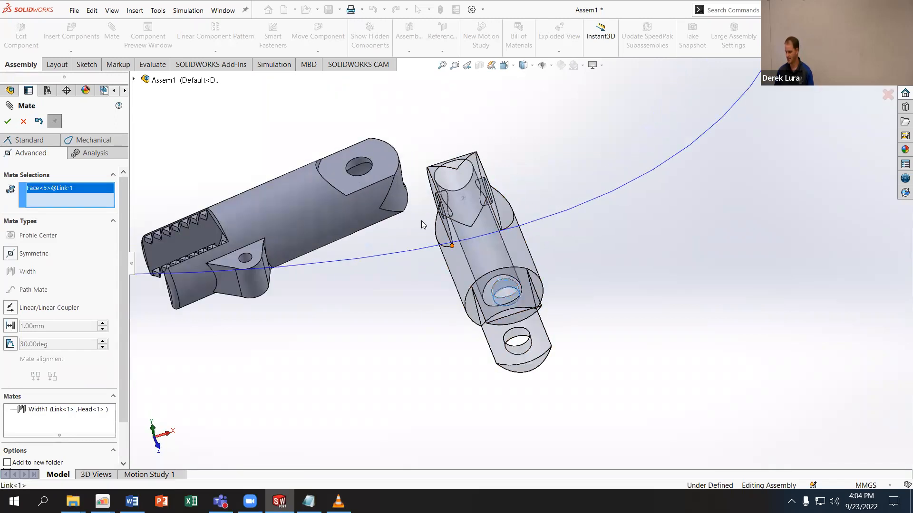
pyautogui.click(354, 166)
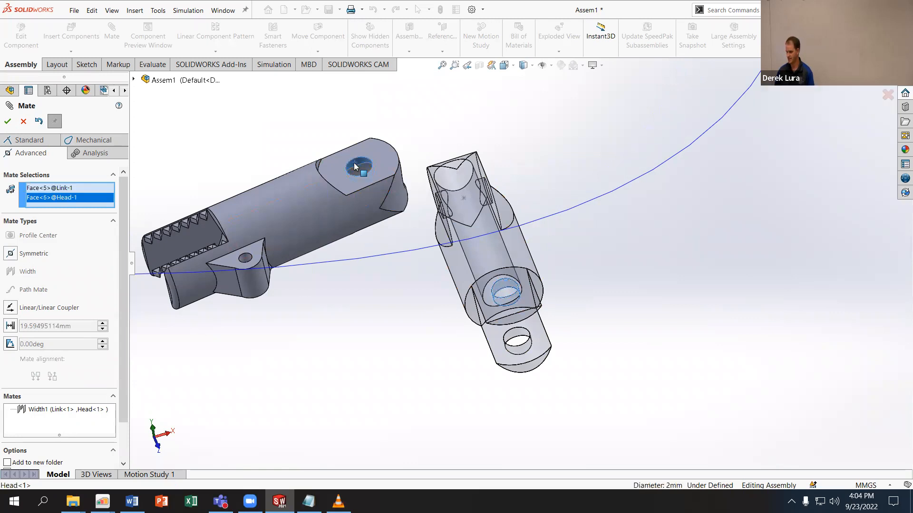
pyautogui.click(29, 141)
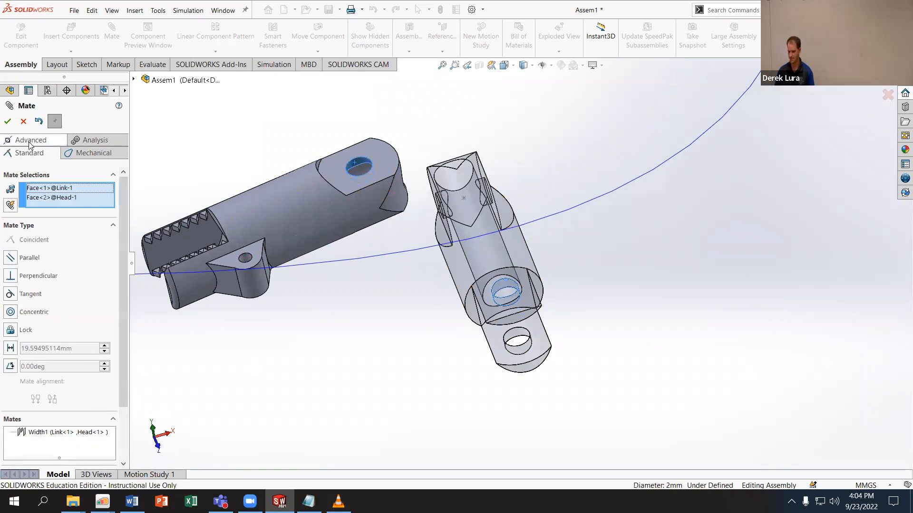
pyautogui.click(13, 314)
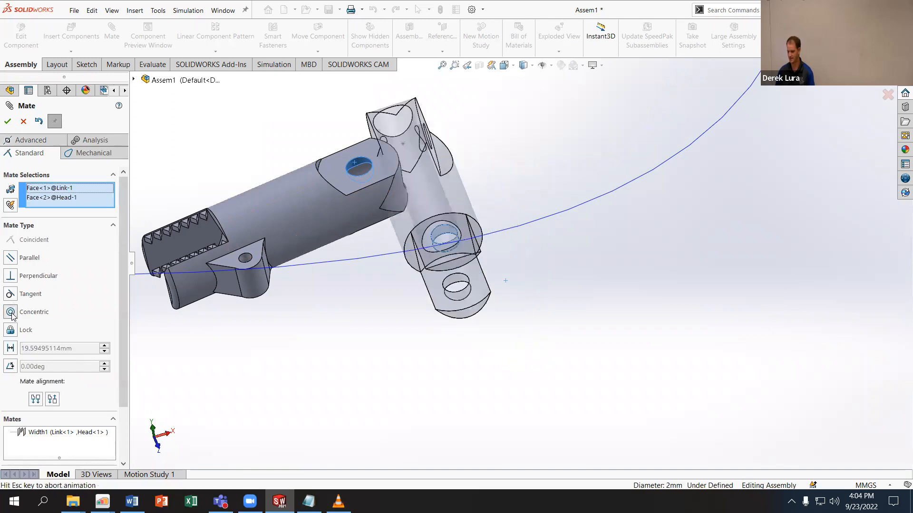
pyautogui.click(8, 121)
# Step: Check the quiz's picture of the assembled snake for where the joints meet the curve, and finish mating
pyautogui.moveTo(266, 143); pyautogui.dragTo(280, 51, button='middle')
pyautogui.moveTo(283, 86)
pyautogui.mouseDown(button='middle')
pyautogui.moveTo(284, 67)
pyautogui.moveTo(273, 89)
pyautogui.mouseUp(button='middle')
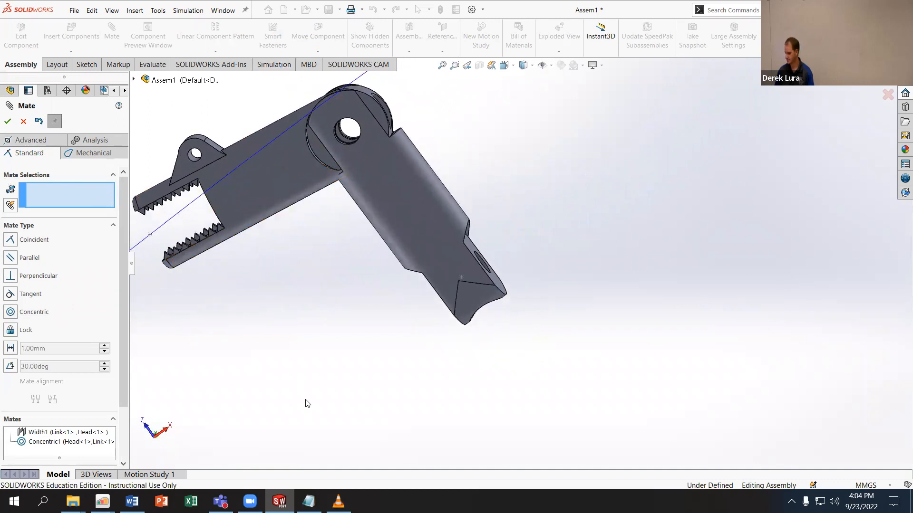
pyautogui.click(73, 501)
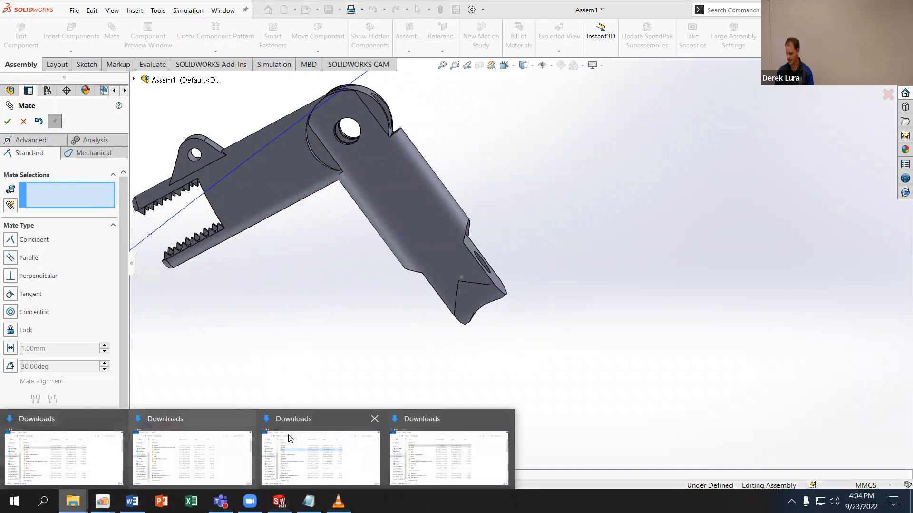
pyautogui.moveTo(102, 501)
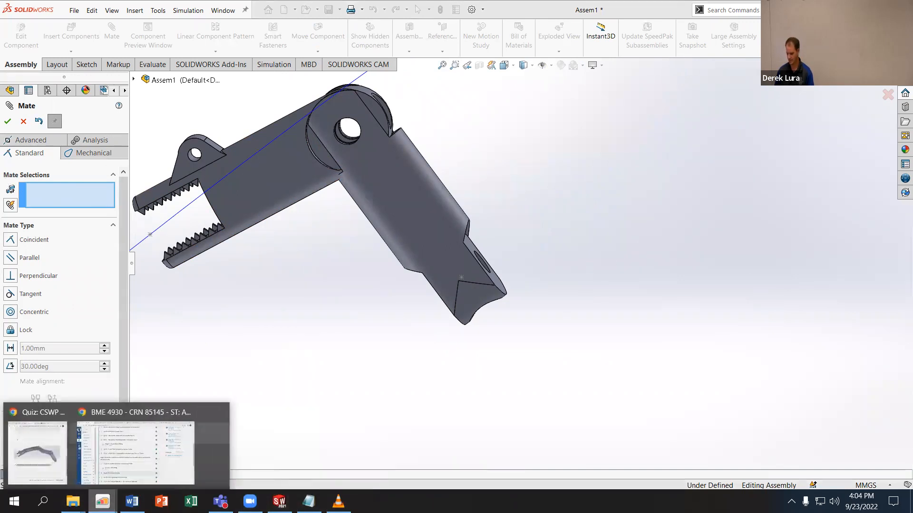
pyautogui.click(57, 467)
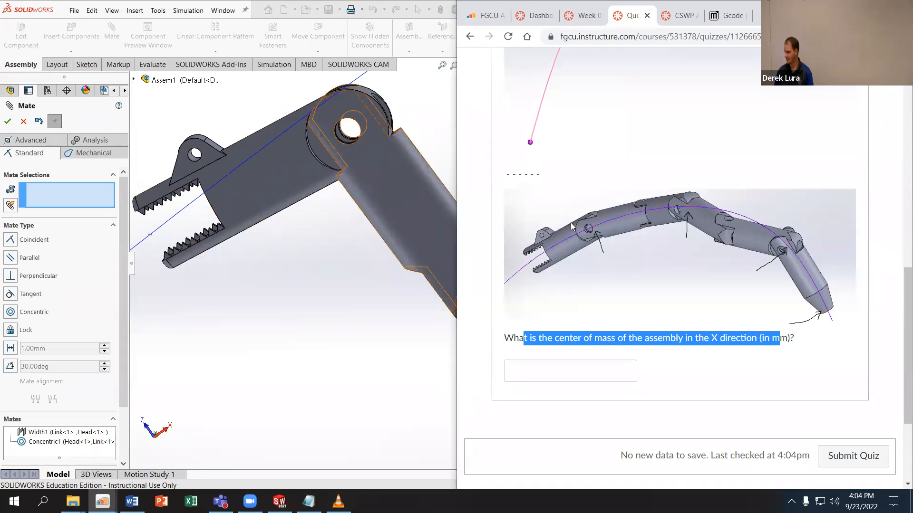
pyautogui.click(8, 124)
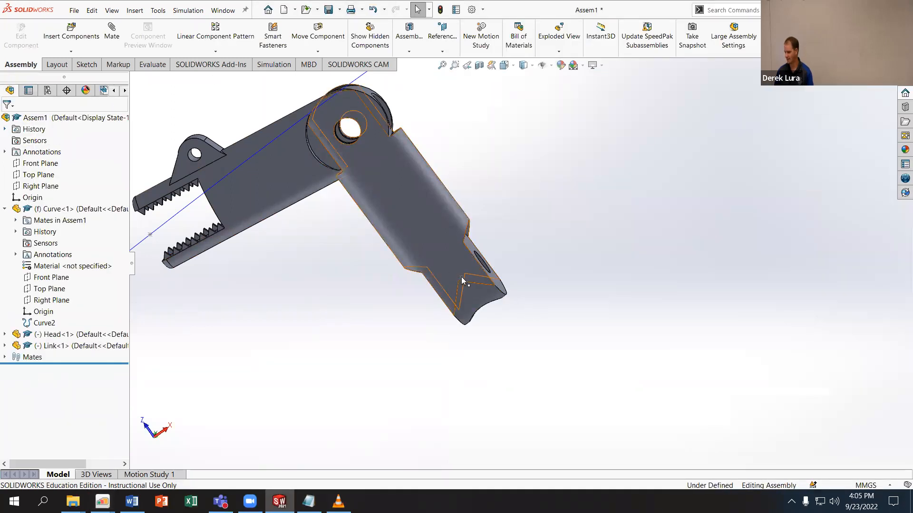
# Step: Locate Sketch10 among the Link's features in the assembly and open the Link part on its own
pyautogui.click(5, 358)
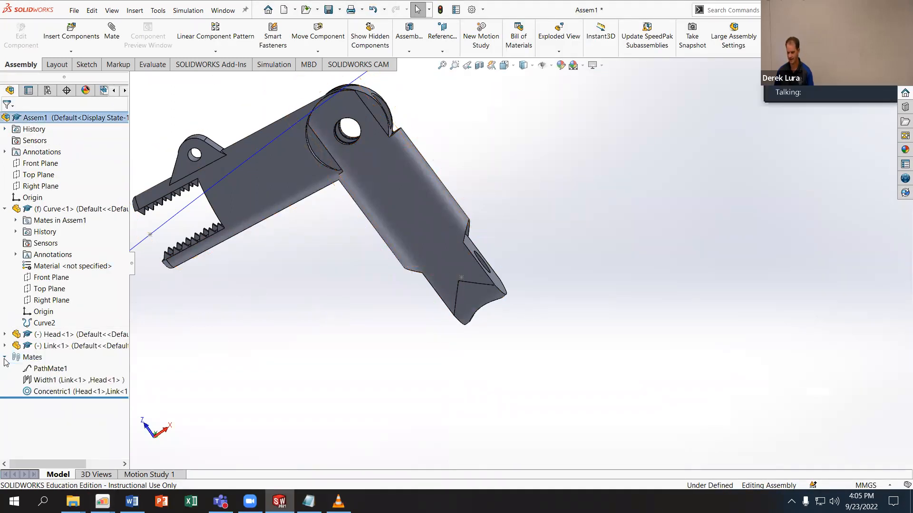
pyautogui.click(5, 346)
pyautogui.scroll(-1, 48, 380)
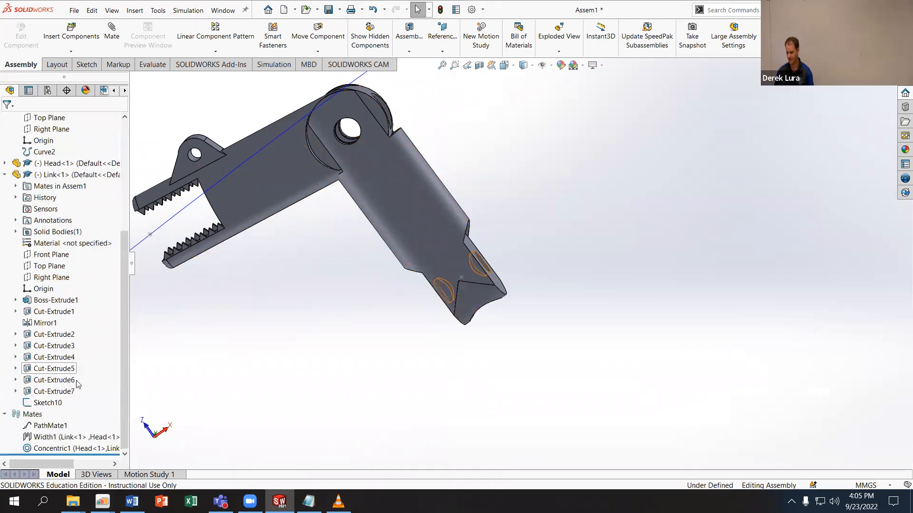
pyautogui.click(47, 404)
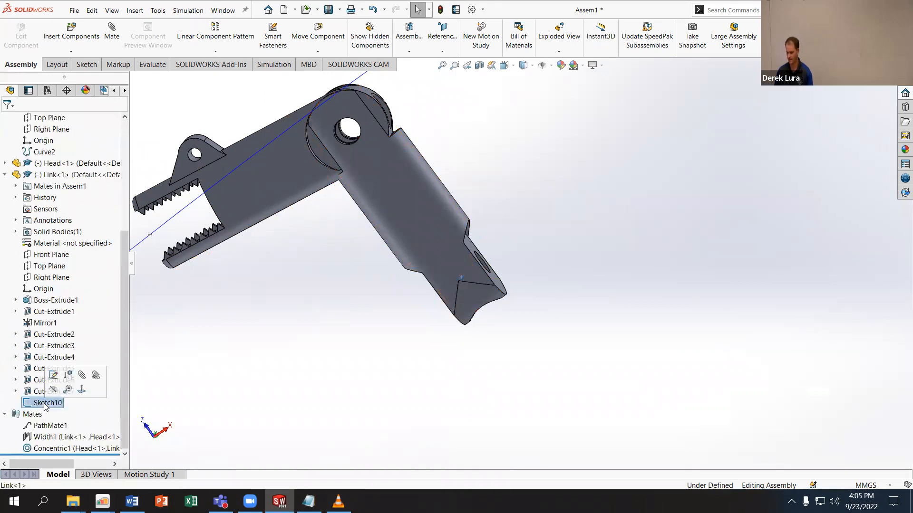
pyautogui.rightClick(365, 166)
pyautogui.click(373, 120)
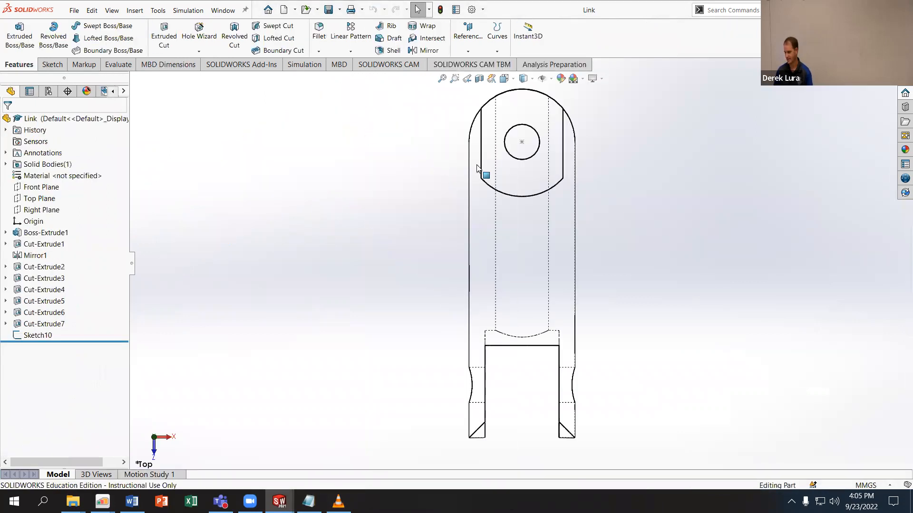
# Step: Sketch a point on the Link's Right Plane at the centre of the round hole and exit the sketch
pyautogui.click(50, 212)
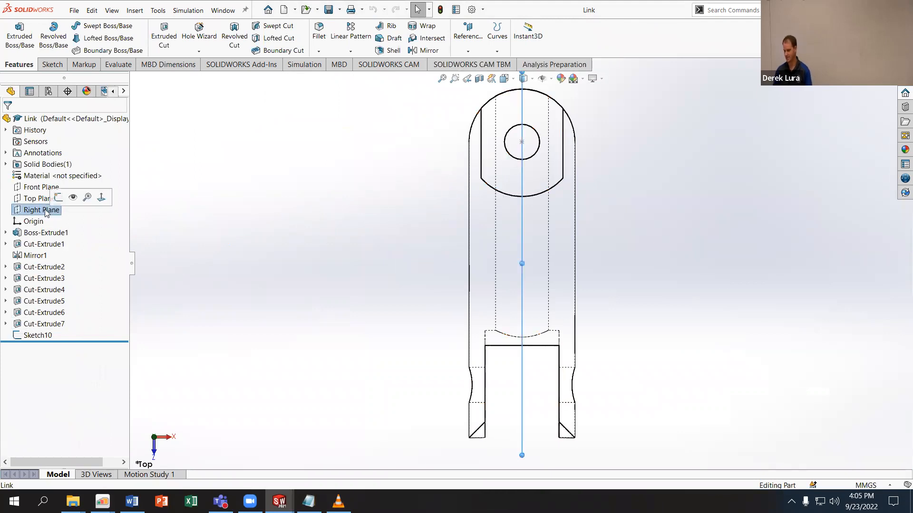
pyautogui.click(58, 197)
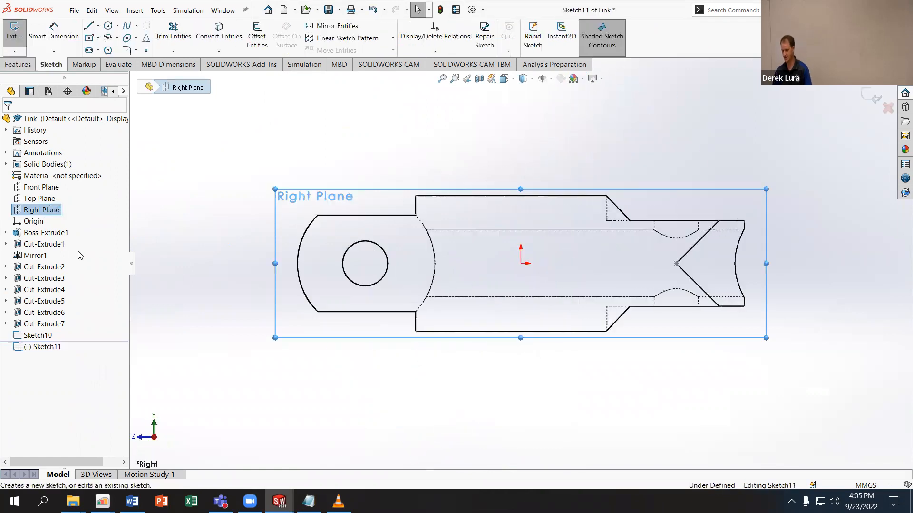
pyautogui.click(146, 50)
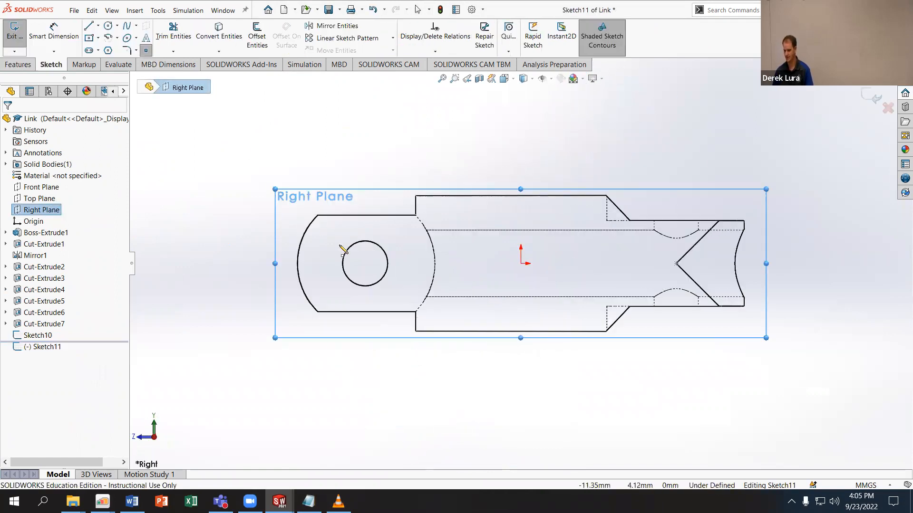
pyautogui.click(364, 263)
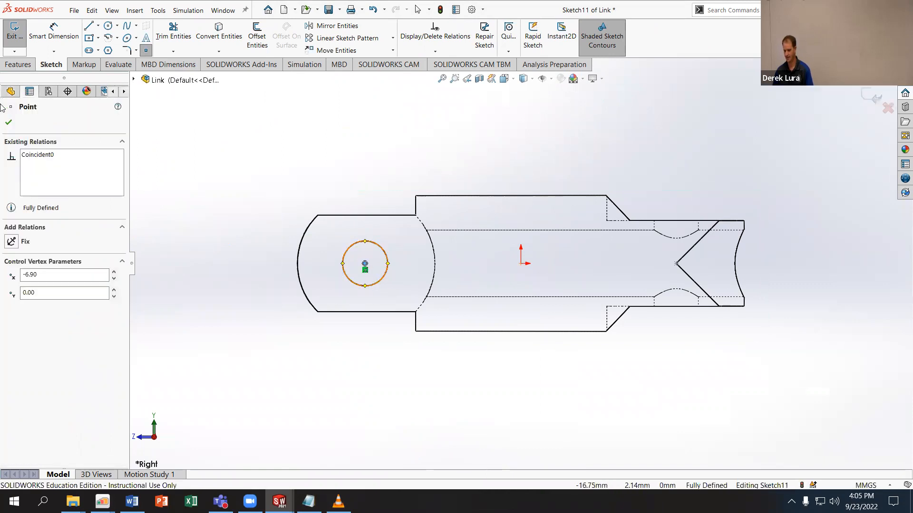
pyautogui.click(9, 123)
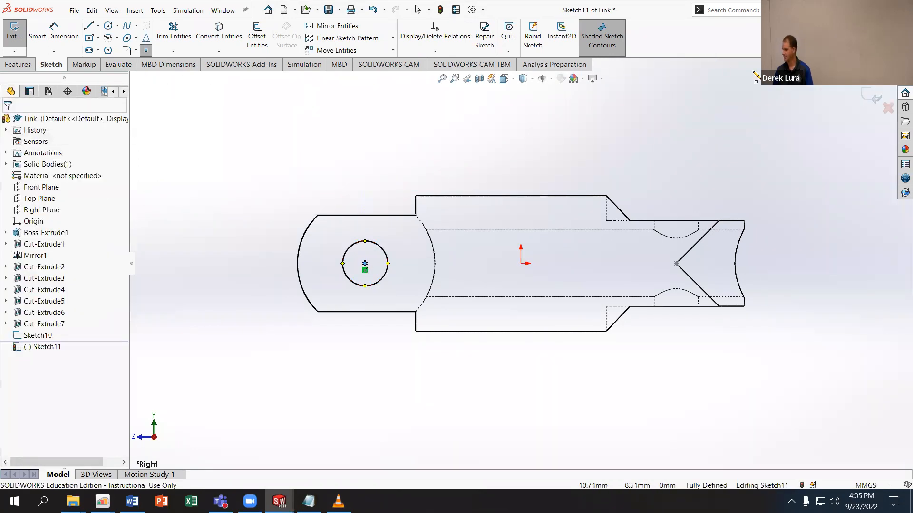
pyautogui.hotkey('ctrl', 'b')
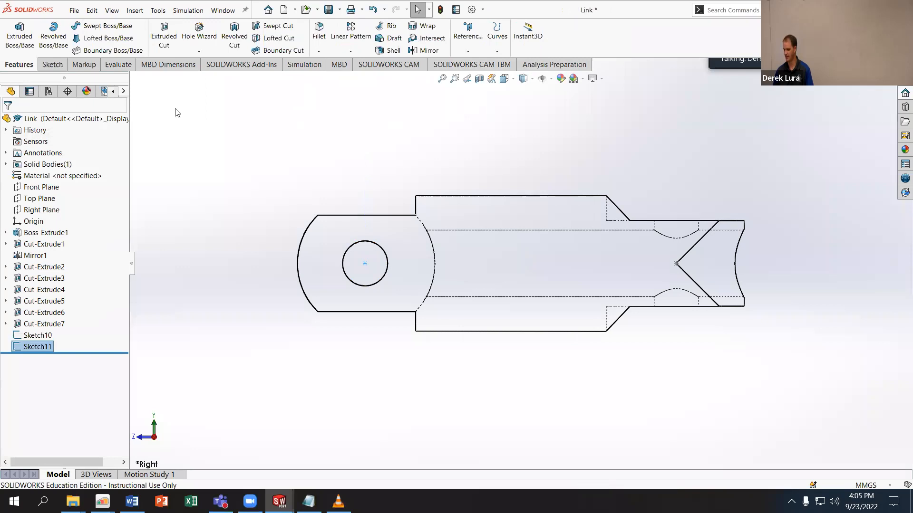
# Step: Save the Link part and close it to return to the assembly
pyautogui.click(74, 10)
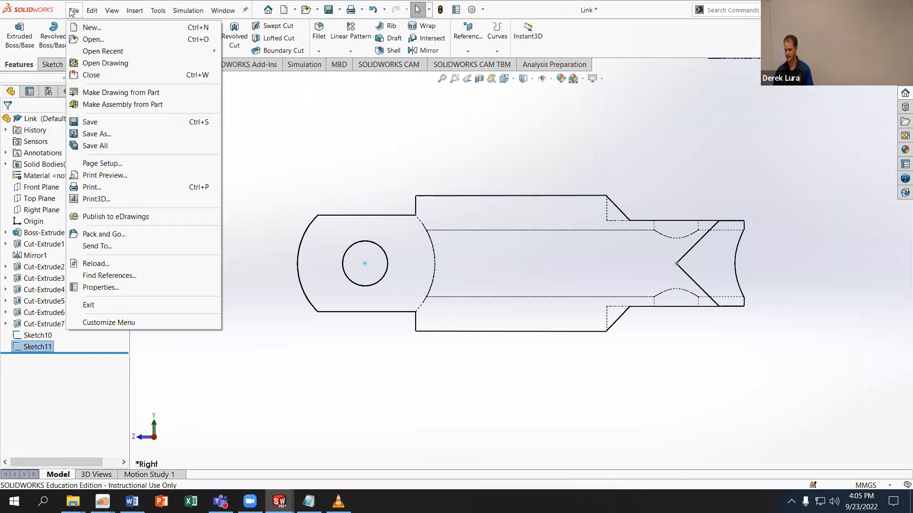
pyautogui.click(98, 122)
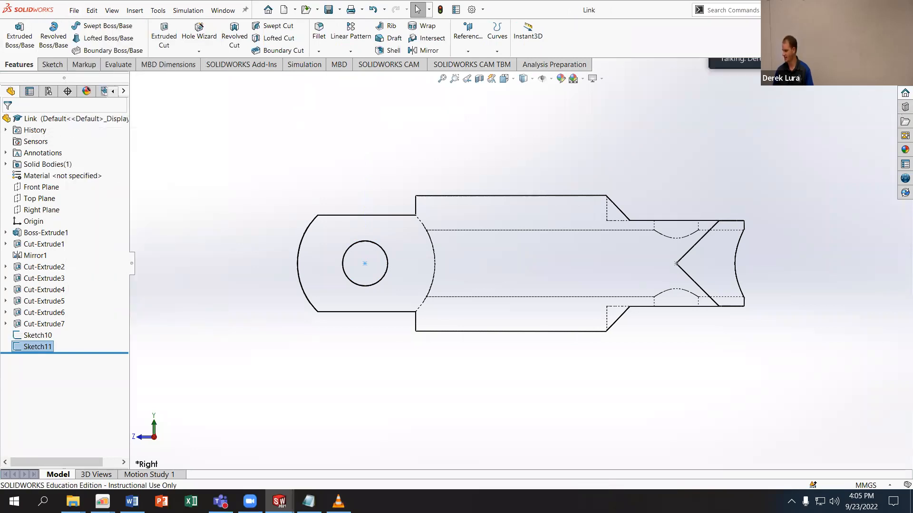
pyautogui.click(902, 64)
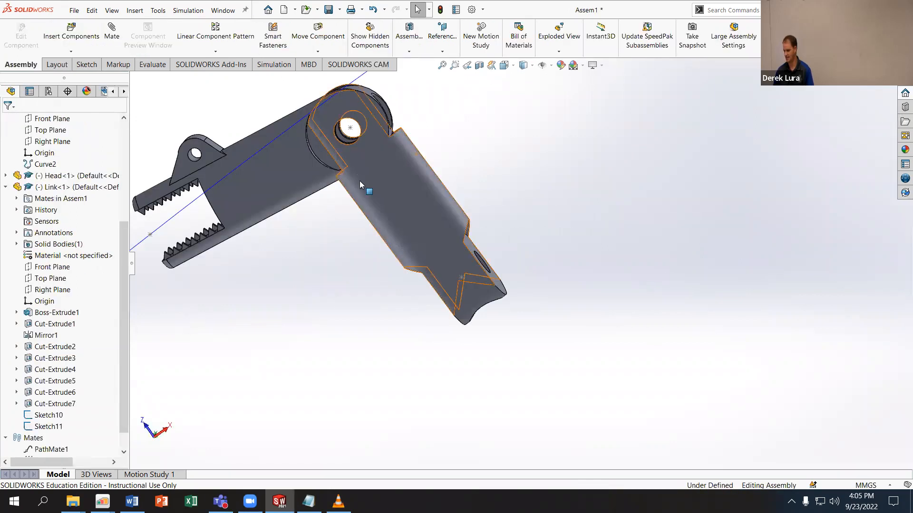
# Step: Mate the new sketch point in the Link's hole coincident with the curve and finish mating
pyautogui.moveTo(372, 150); pyautogui.dragTo(432, 122)
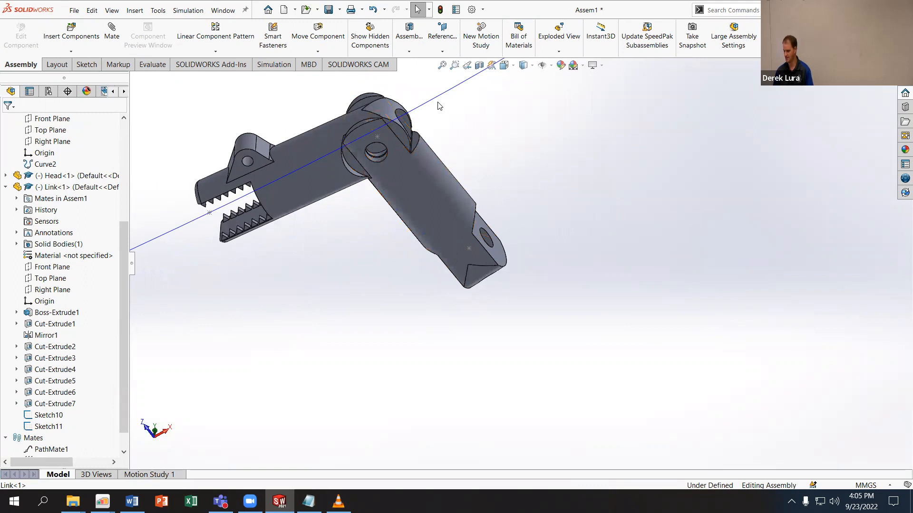
pyautogui.moveTo(103, 501)
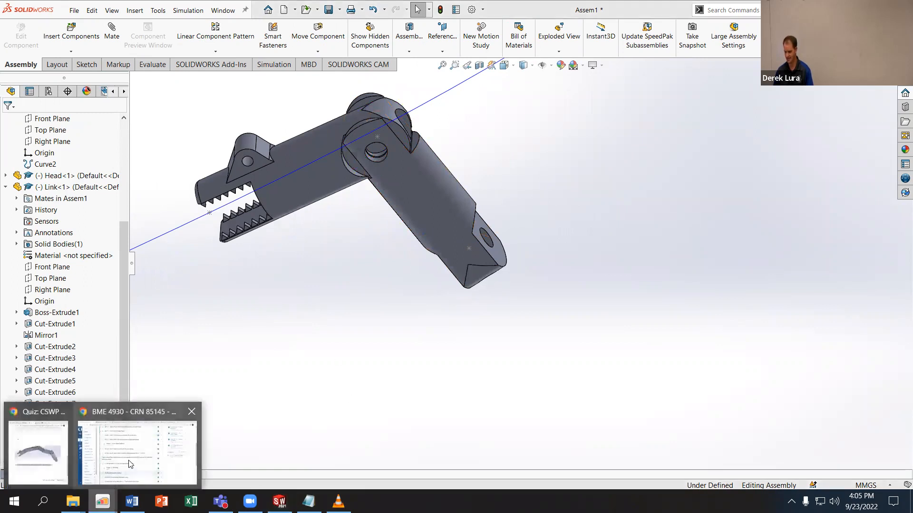
pyautogui.click(58, 425)
pyautogui.click(309, 261)
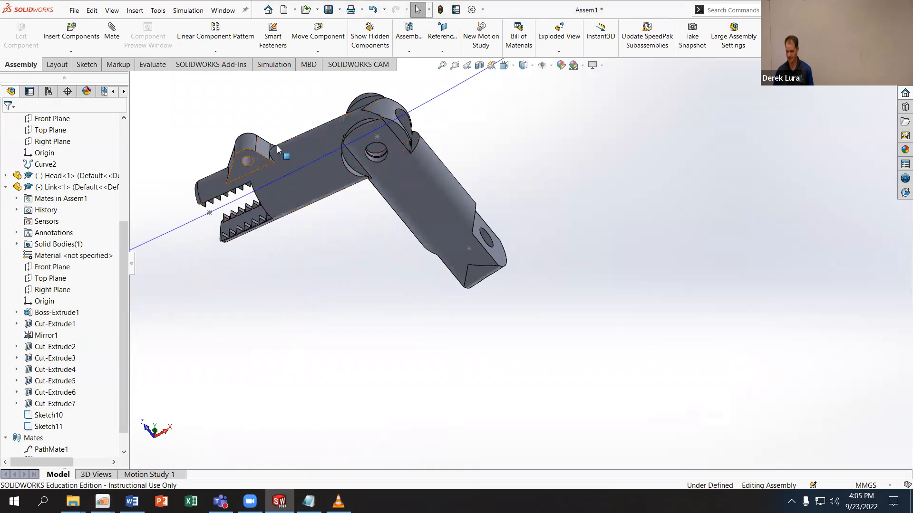
pyautogui.click(112, 33)
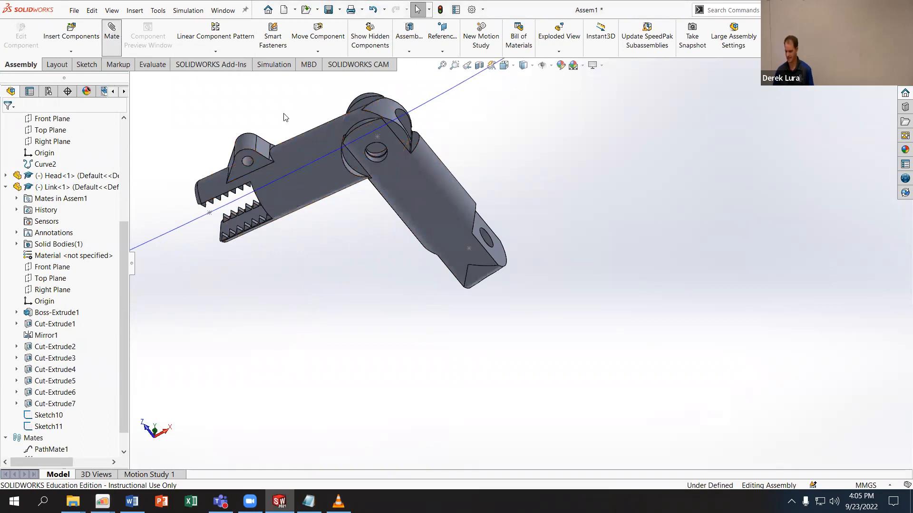
pyautogui.click(377, 137)
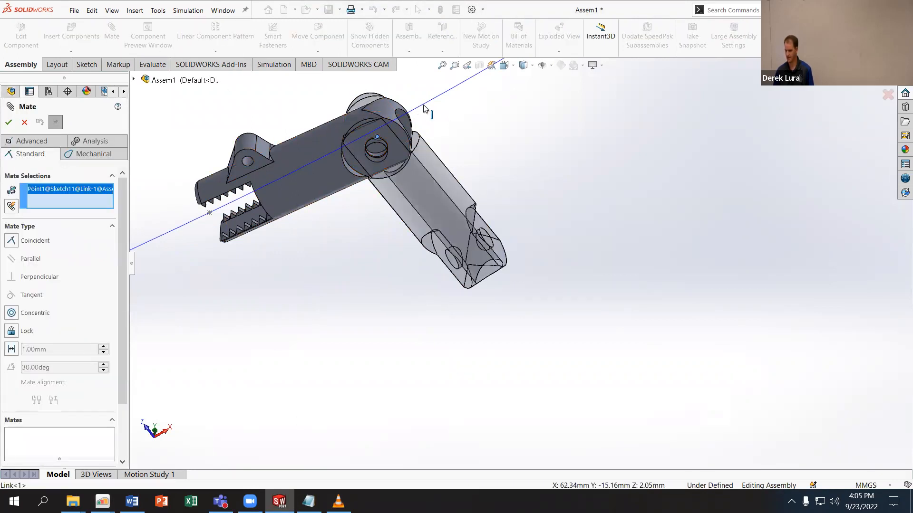
pyautogui.click(423, 108)
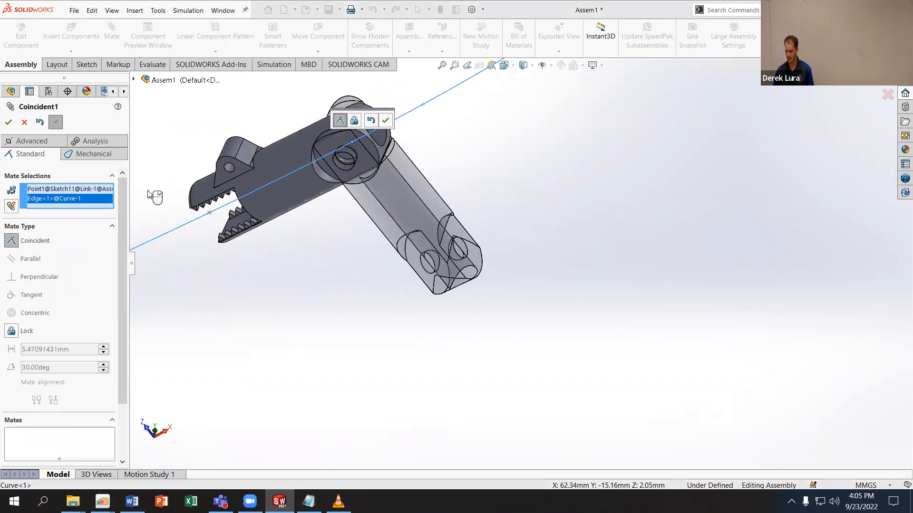
pyautogui.click(385, 121)
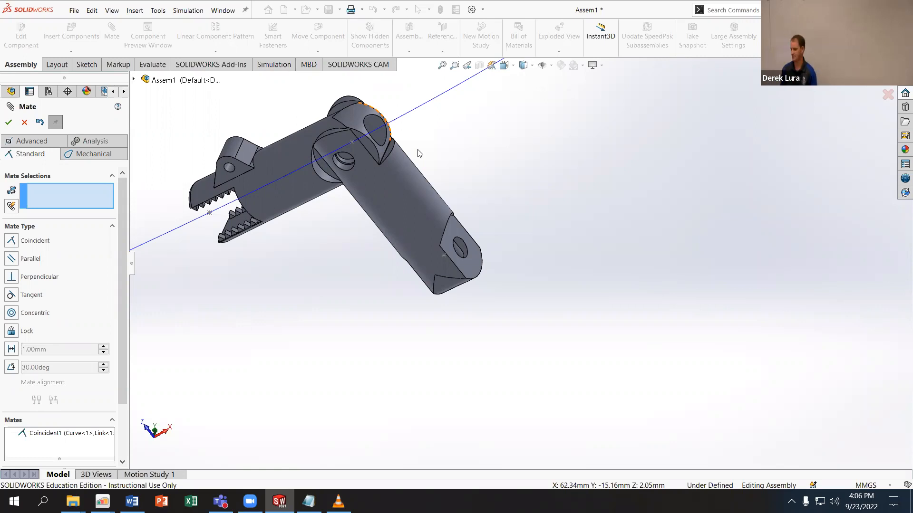
pyautogui.click(8, 123)
# Step: Swing the Link about its joint with the Head so that its body lies along the curve
pyautogui.moveTo(458, 159); pyautogui.dragTo(336, 139)
pyautogui.scroll(4, 336, 139)
pyautogui.moveTo(348, 148); pyautogui.dragTo(378, 126, button='middle')
pyautogui.scroll(2, 534, 181)
pyautogui.moveTo(534, 181); pyautogui.dragTo(511, 208, button='middle')
pyautogui.scroll(-5, 512, 208)
pyautogui.click(517, 281)
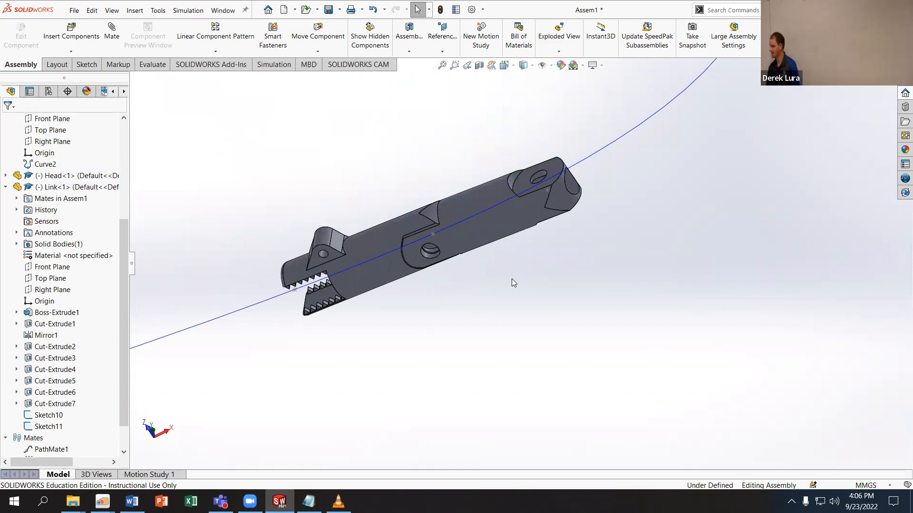
# Step: Start copying the Link with its mates and assign the copy's Width mate to the two flat faces at the Link's free end
pyautogui.rightClick(480, 230)
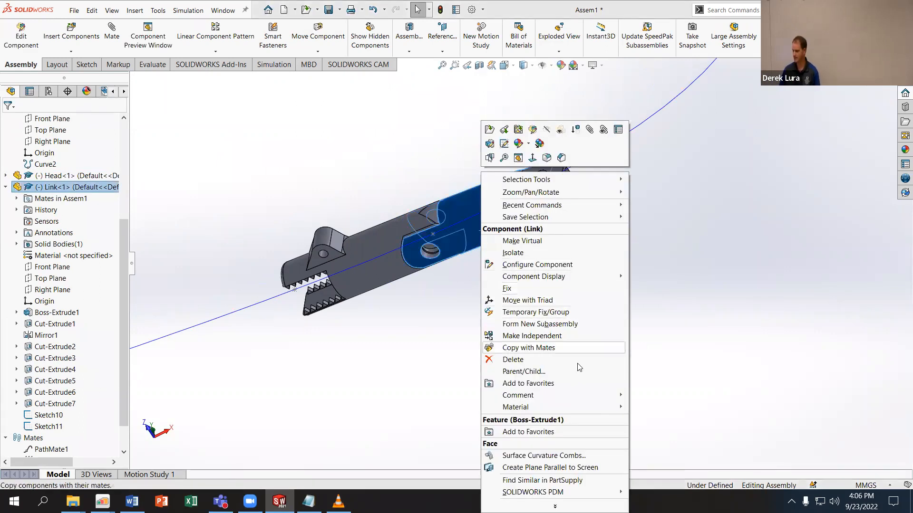
pyautogui.click(563, 348)
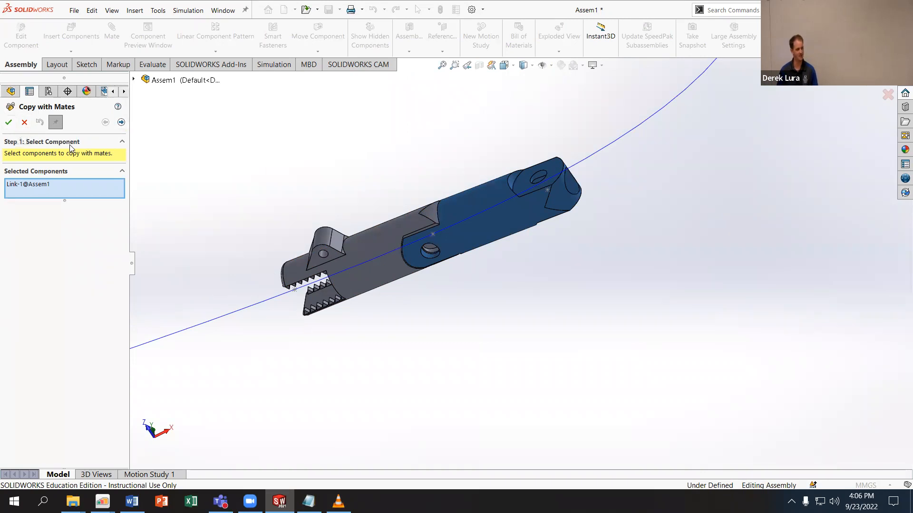
pyautogui.click(120, 123)
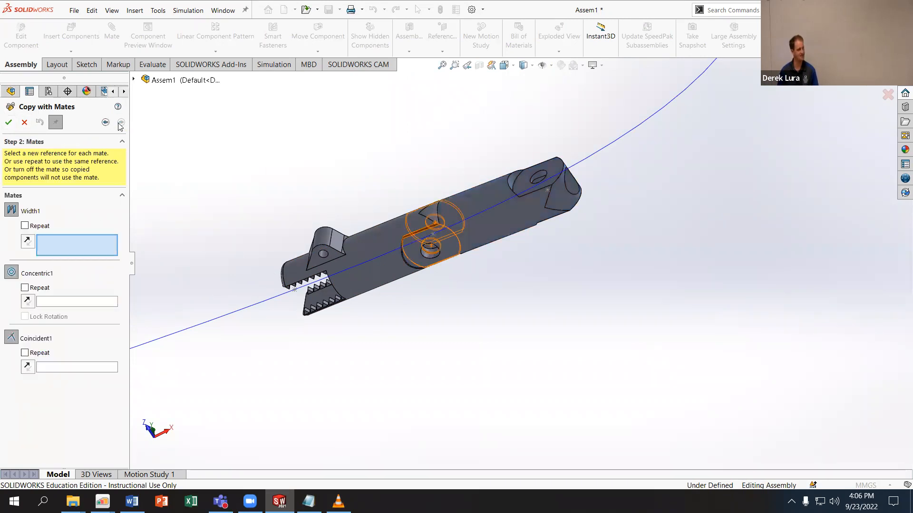
pyautogui.click(553, 172)
pyautogui.moveTo(566, 220); pyautogui.dragTo(583, 207, button='middle')
pyautogui.click(592, 218)
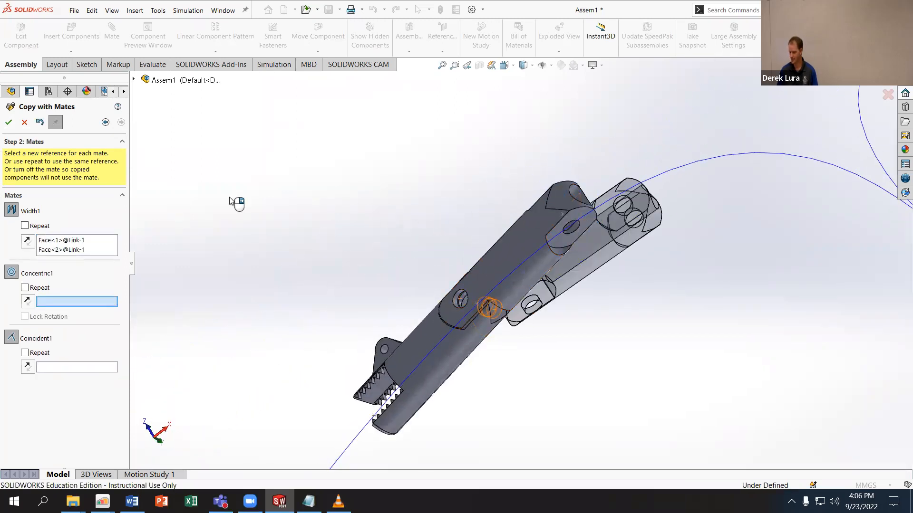
# Step: Make the copy concentric with the hole at the Link's free end, exclude the Coincident mate and place this second Link
pyautogui.scroll(-3, 549, 308)
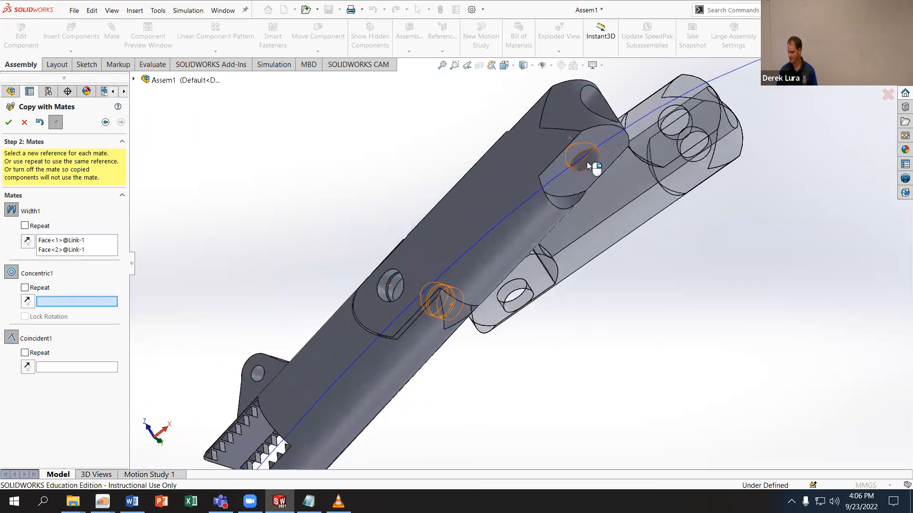
pyautogui.click(587, 162)
pyautogui.scroll(3, 694, 236)
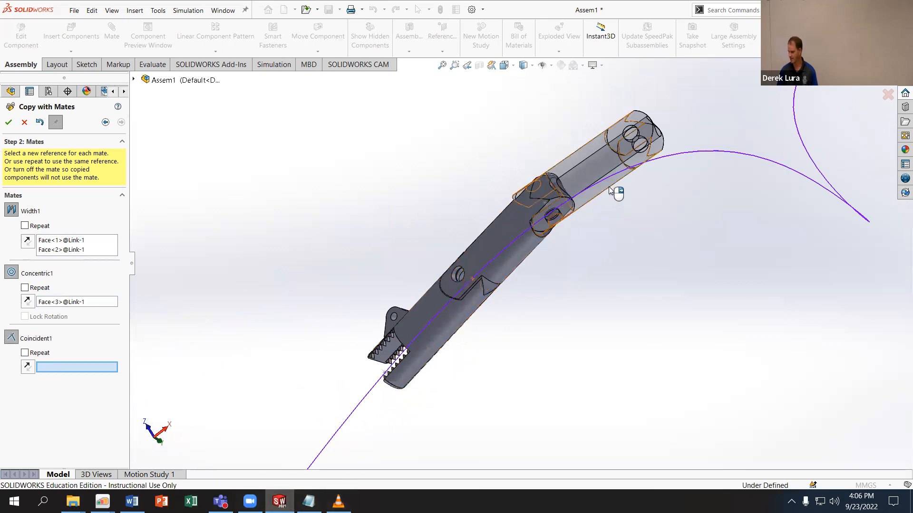
pyautogui.scroll(-3, 611, 194)
pyautogui.moveTo(532, 90); pyautogui.dragTo(650, 179, button='middle')
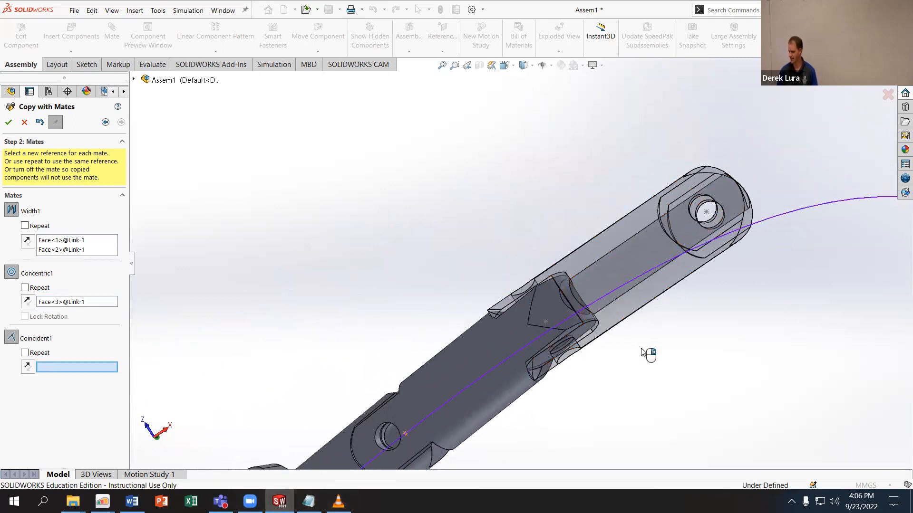
pyautogui.scroll(2, 447, 356)
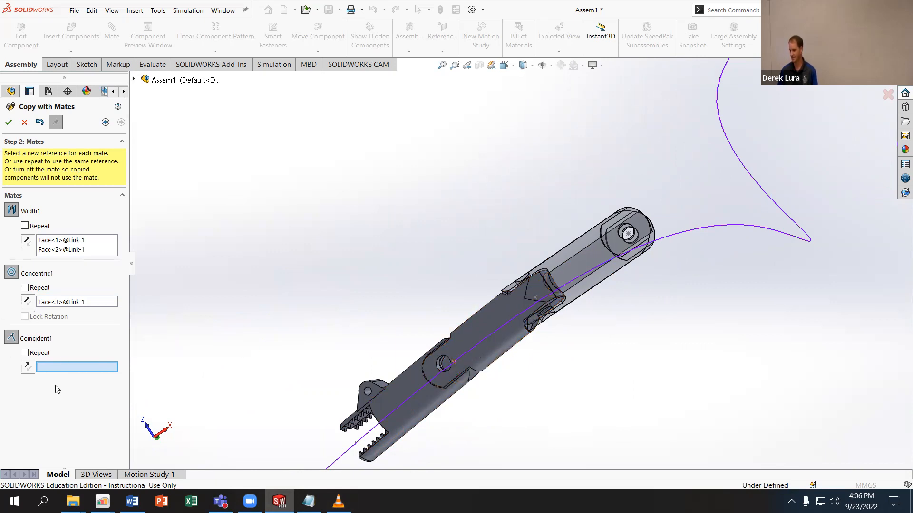
pyautogui.click(8, 123)
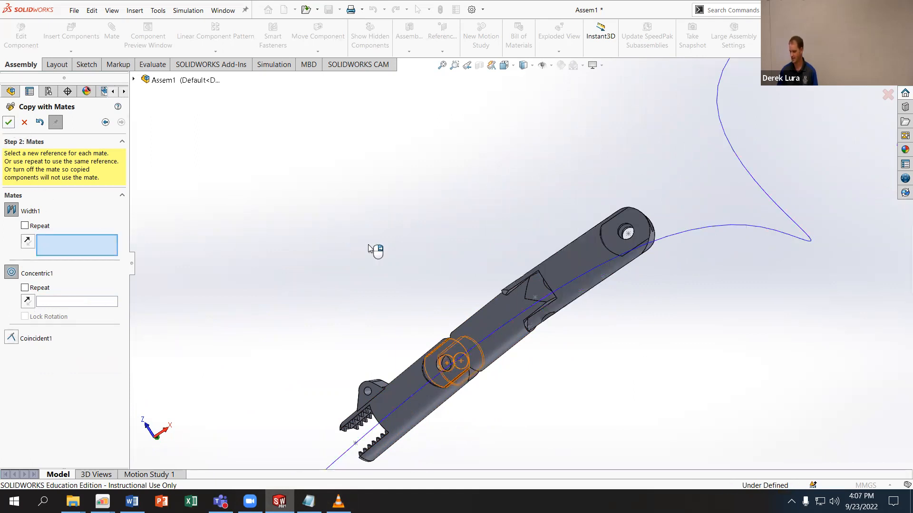
# Step: Assign the next Link copy's Width mate to the two flat faces at the second Link's free end
pyautogui.moveTo(458, 184); pyautogui.dragTo(529, 142, button='middle')
pyautogui.click(645, 234)
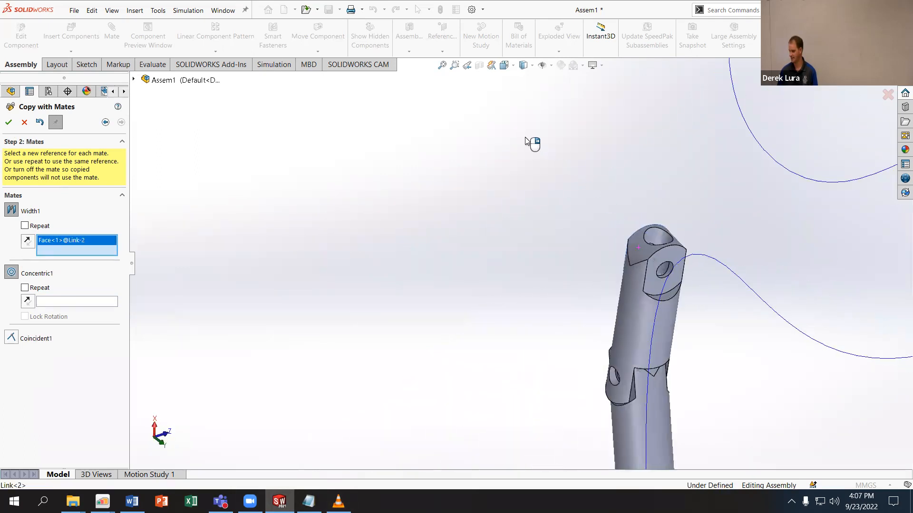
pyautogui.click(669, 259)
pyautogui.moveTo(611, 245); pyautogui.dragTo(663, 391, button='middle')
pyautogui.scroll(5, 663, 391)
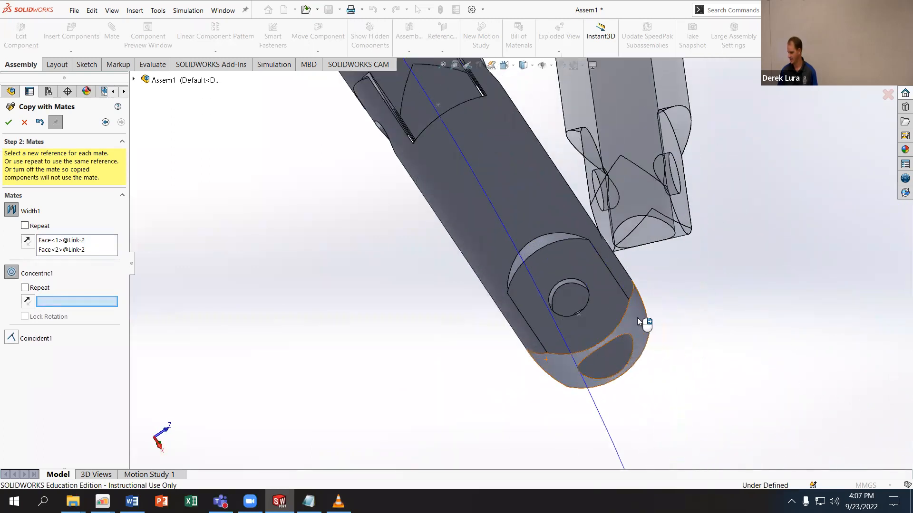
# Step: Make the third Link concentric with the second Link's free hole, include its Coincident mate to the curve and place it
pyautogui.click(578, 284)
pyautogui.scroll(-5, 419, 309)
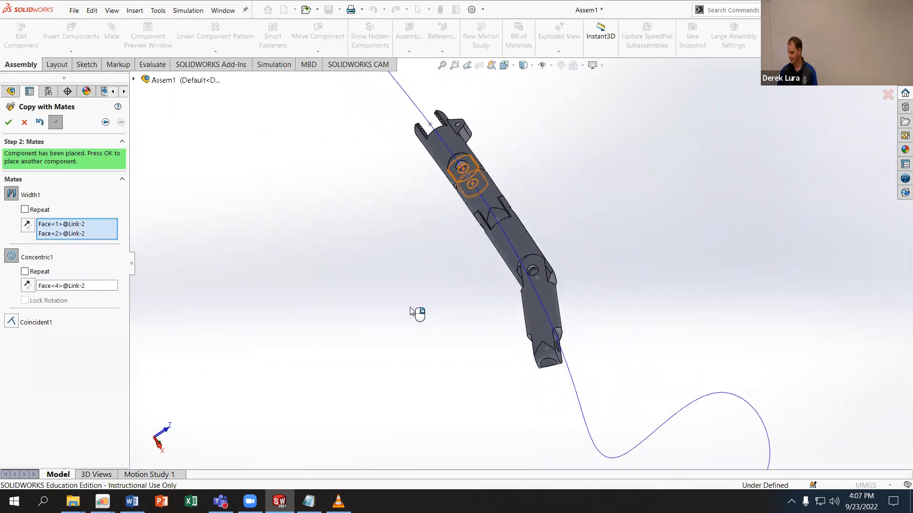
pyautogui.click(13, 323)
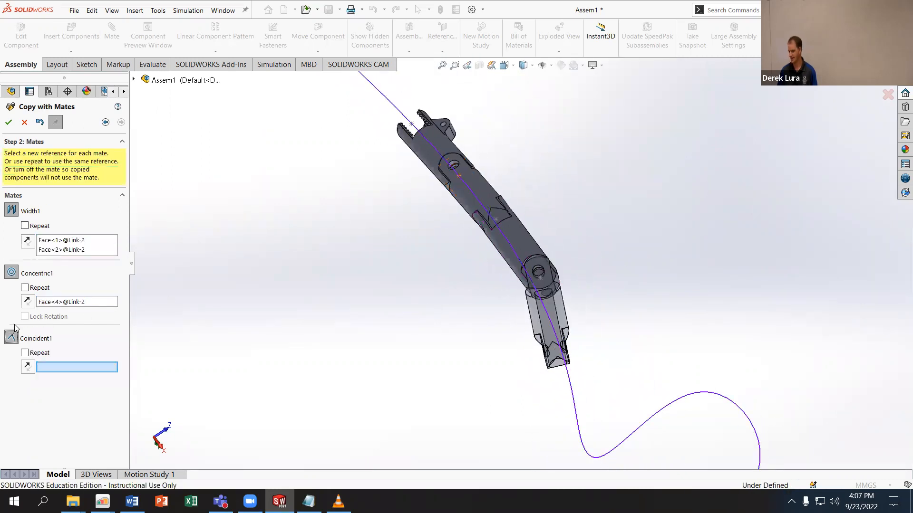
pyautogui.click(575, 402)
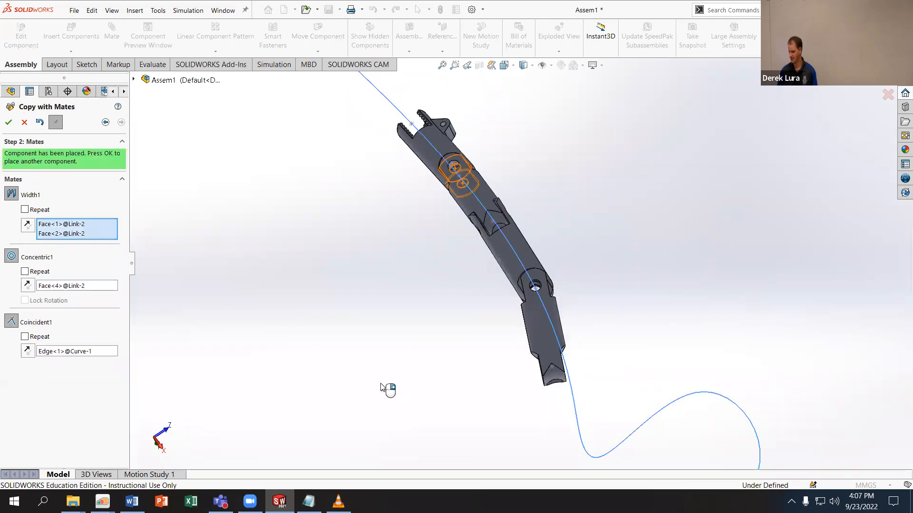
pyautogui.click(9, 123)
# Step: Assign the fourth Link's Width mate to the two flat faces at the third Link's free end
pyautogui.scroll(-3, 611, 352)
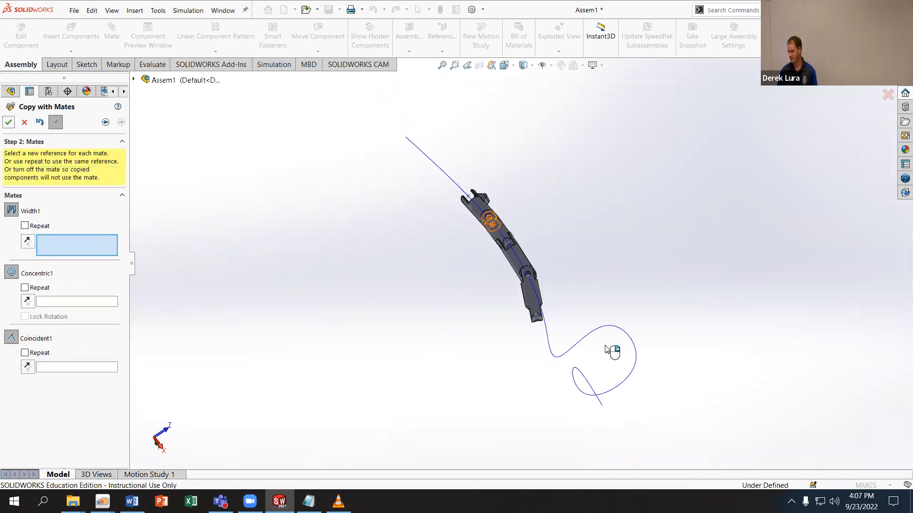
pyautogui.scroll(-5, 606, 351)
pyautogui.moveTo(433, 210); pyautogui.dragTo(415, 228, button='middle')
pyautogui.scroll(-2, 415, 227)
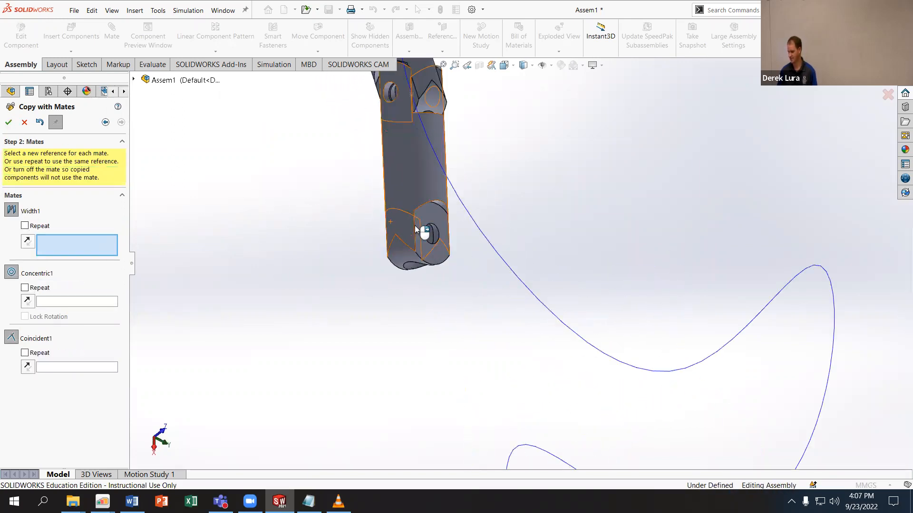
pyautogui.click(444, 236)
pyautogui.moveTo(285, 246); pyautogui.dragTo(413, 176, button='middle')
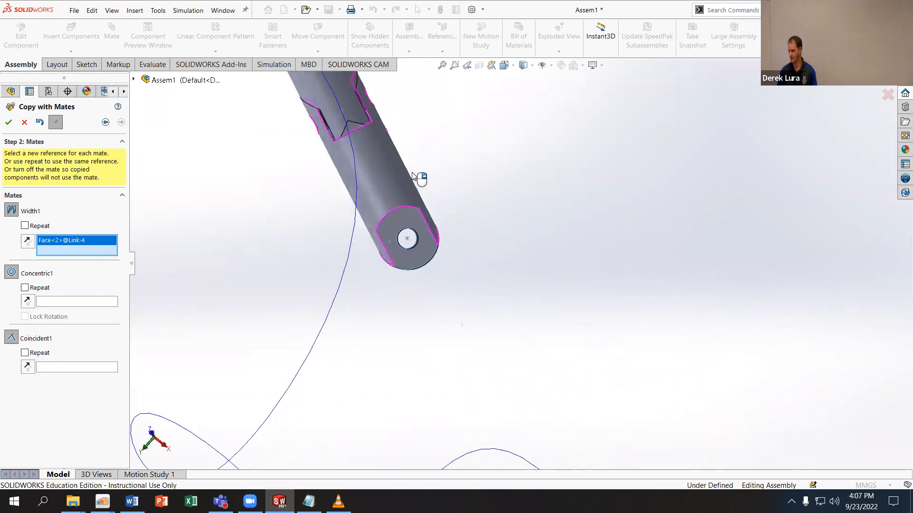
pyautogui.click(408, 236)
# Step: Make the fourth Link concentric with the third Link's free hole, place it without the Coincident mate and end the copying
pyautogui.moveTo(408, 236)
pyautogui.mouseDown(button='middle')
pyautogui.moveTo(435, 214)
pyautogui.moveTo(460, 214)
pyautogui.moveTo(417, 231)
pyautogui.mouseUp(button='middle')
pyautogui.click(417, 232)
pyautogui.scroll(-2, 417, 231)
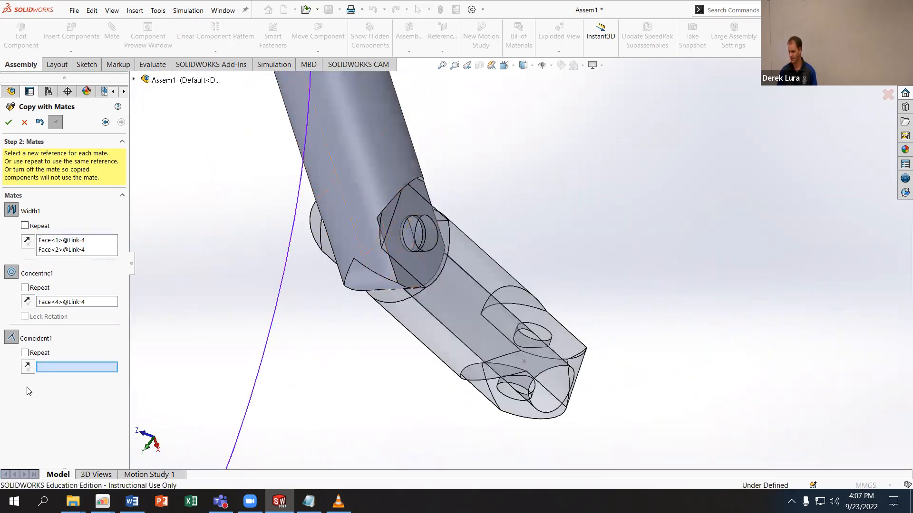
pyautogui.scroll(4, 281, 360)
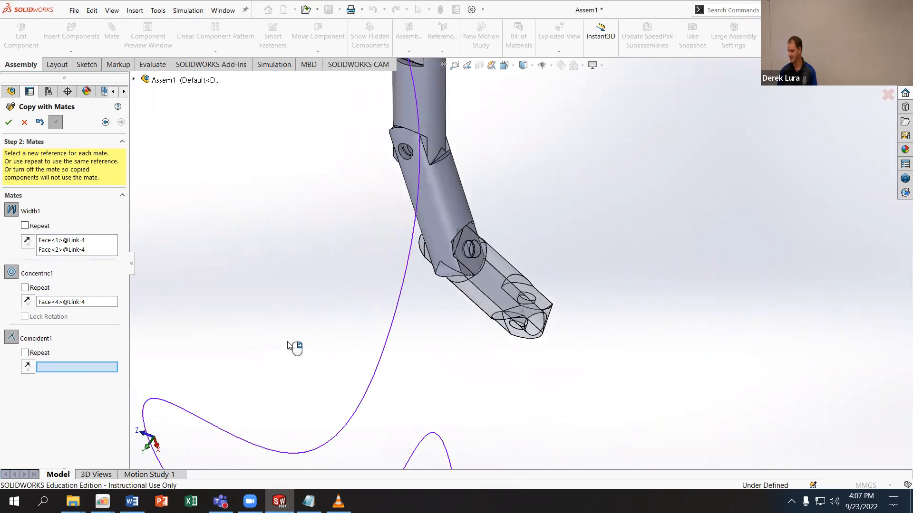
pyautogui.click(9, 123)
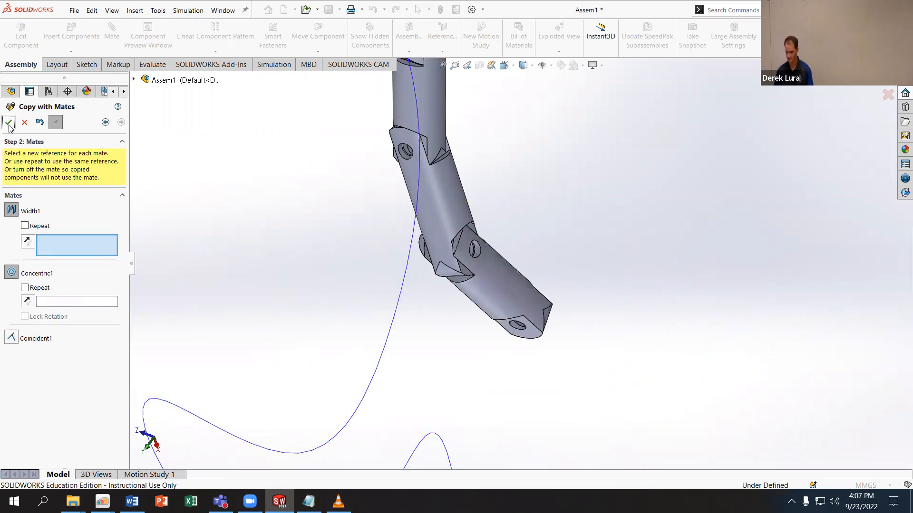
pyautogui.click(8, 124)
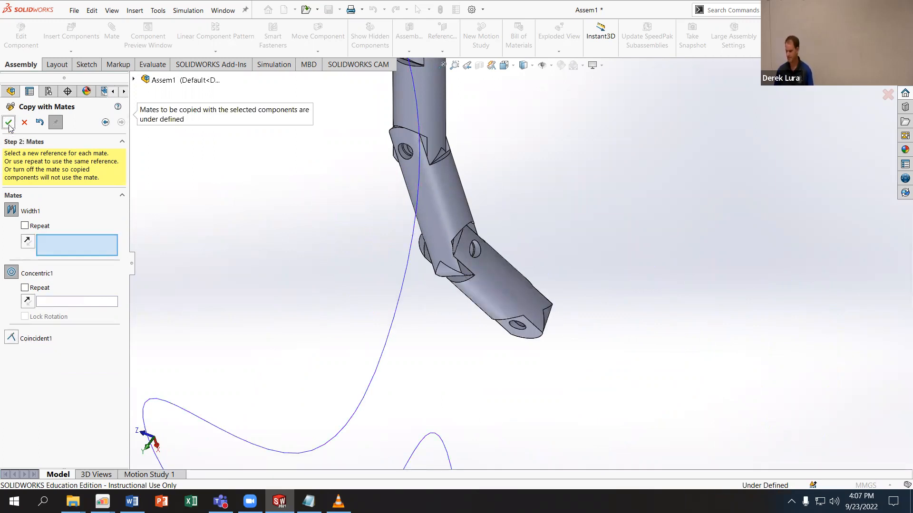
pyautogui.click(22, 124)
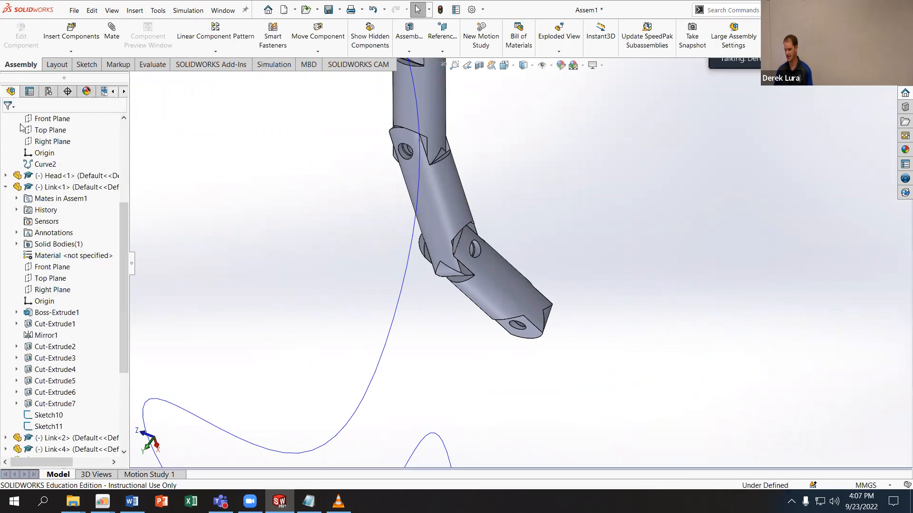
# Step: Swing the last Link about its joint so that its free end lies near the curve
pyautogui.moveTo(503, 323); pyautogui.dragTo(377, 342)
pyautogui.click(417, 9)
pyautogui.moveTo(395, 366); pyautogui.dragTo(427, 333, button='middle')
pyautogui.moveTo(412, 342); pyautogui.dragTo(384, 321)
pyautogui.moveTo(384, 321); pyautogui.dragTo(370, 363, button='middle')
# Step: Mate the sketch point in the last Link's free-end hole coincident with the curve and finish mating
pyautogui.click(364, 347)
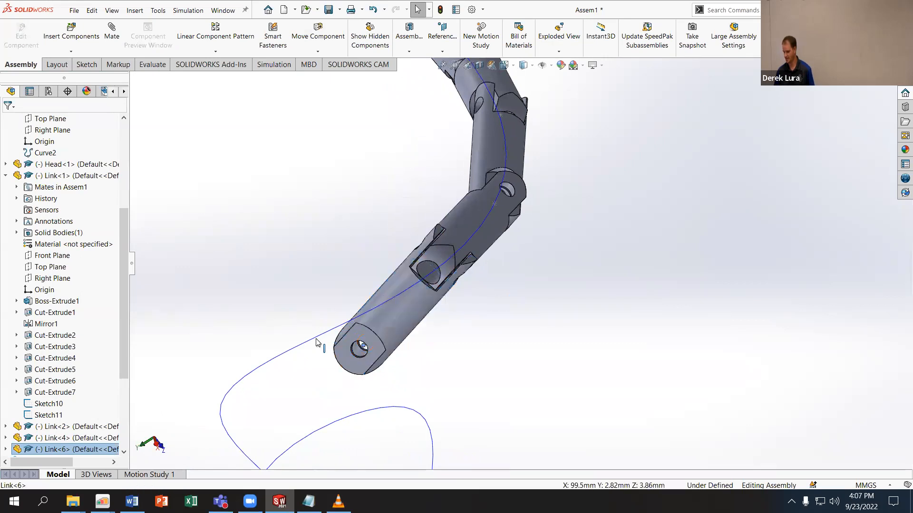
pyautogui.keyDown('ctrl'); pyautogui.click(321, 339); pyautogui.keyUp('ctrl')
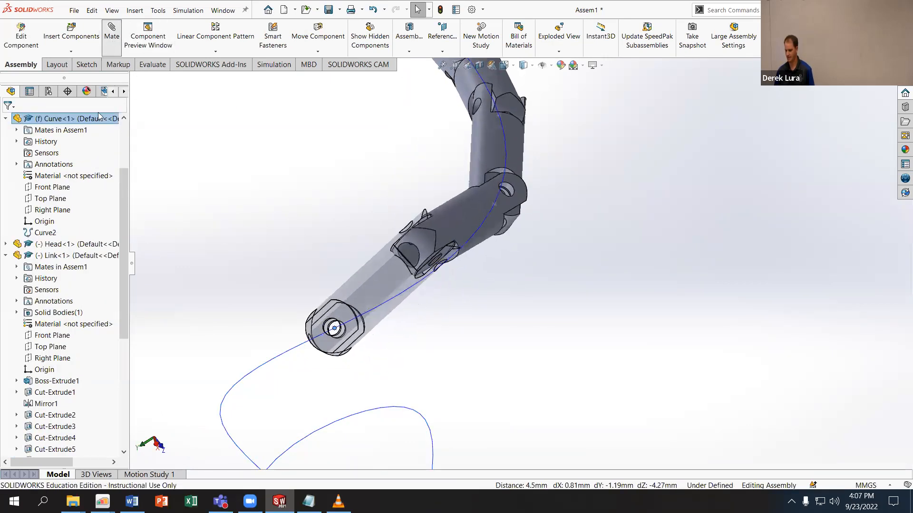
pyautogui.click(111, 42)
pyautogui.click(8, 123)
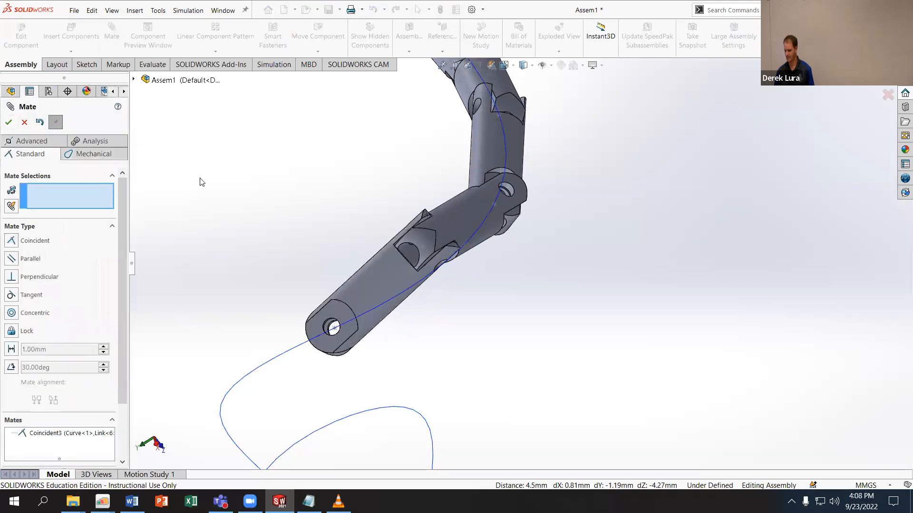
pyautogui.click(7, 123)
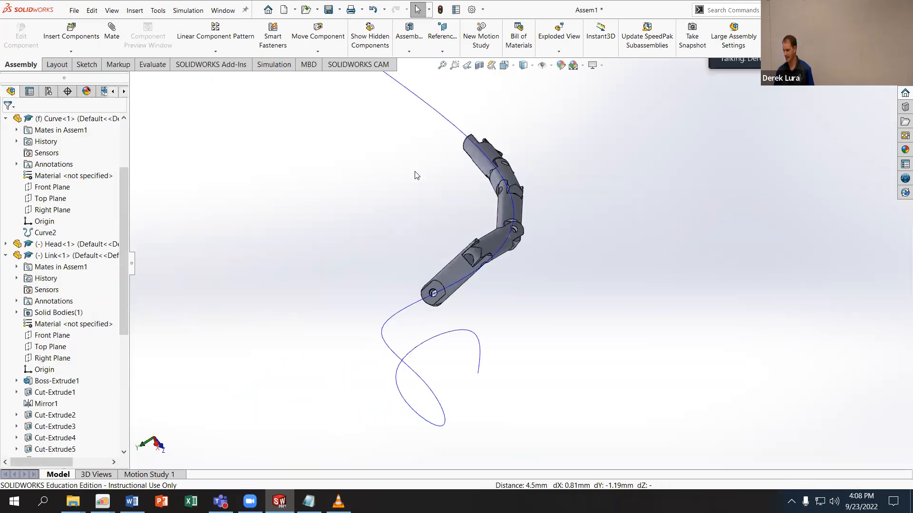
# Step: Pull the Head along the curve to check how the chain of Links follows, and clear the selection
pyautogui.moveTo(460, 211); pyautogui.dragTo(518, 147, button='middle')
pyautogui.moveTo(480, 117); pyautogui.dragTo(493, 130)
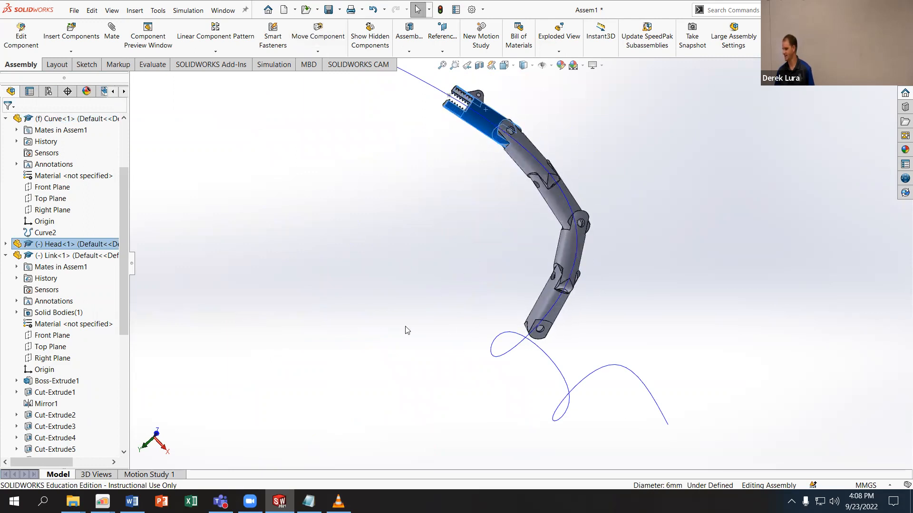
pyautogui.click(343, 222)
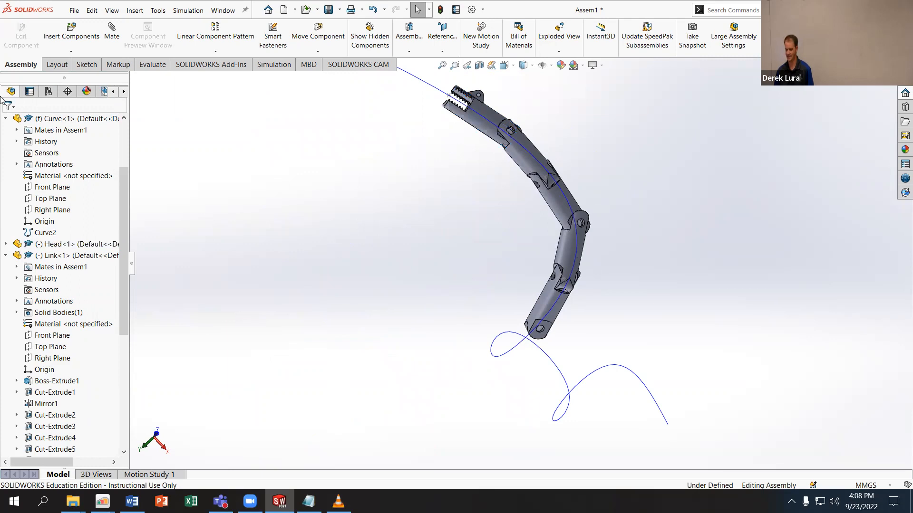
# Step: Insert the Tail part from the Downloads folder beside the snake and collapse the Curve and first Link in the feature tree
pyautogui.moveTo(73, 501)
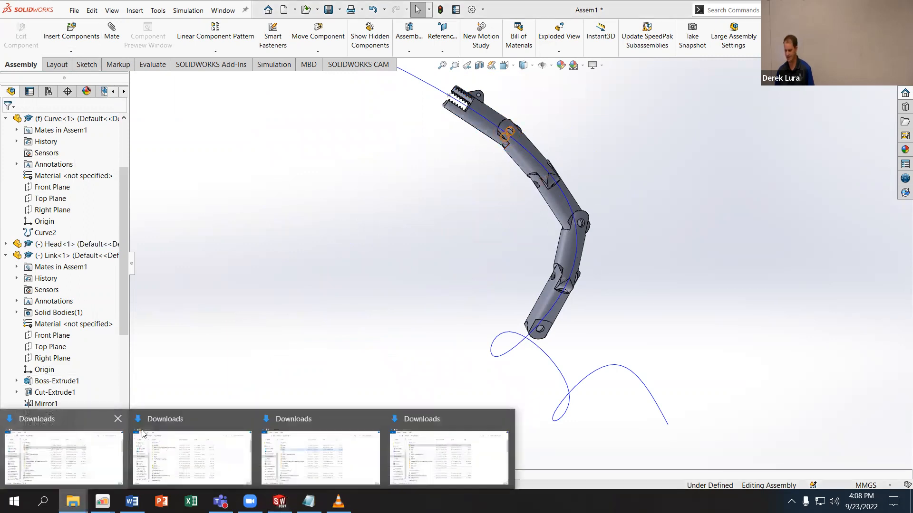
pyautogui.click(168, 434)
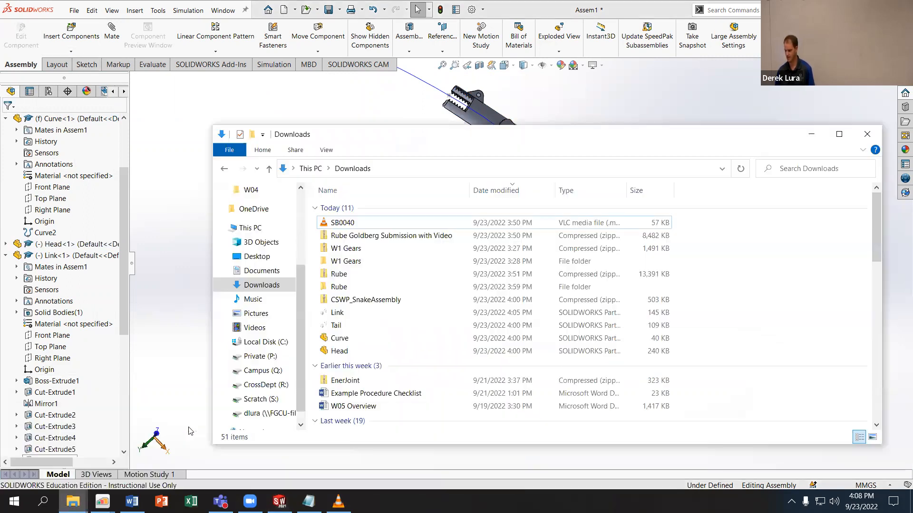
pyautogui.moveTo(398, 139); pyautogui.dragTo(607, 122)
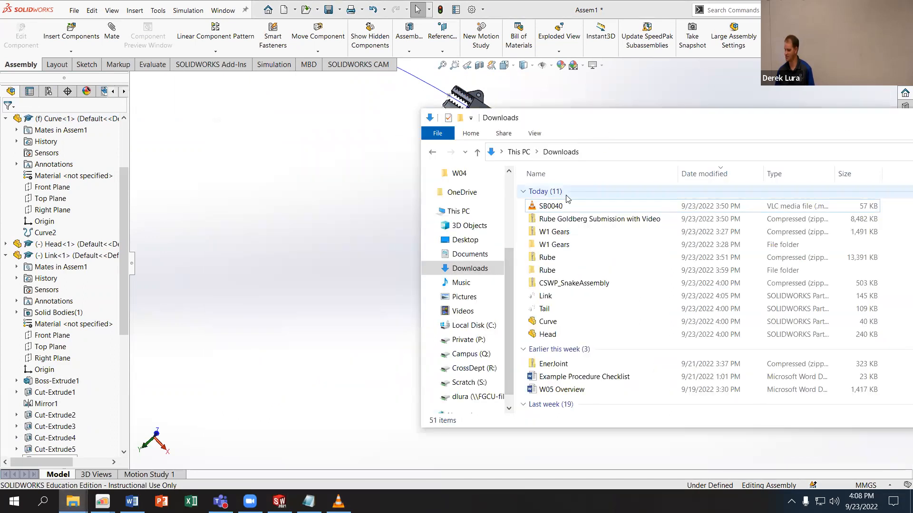
pyautogui.click(560, 309)
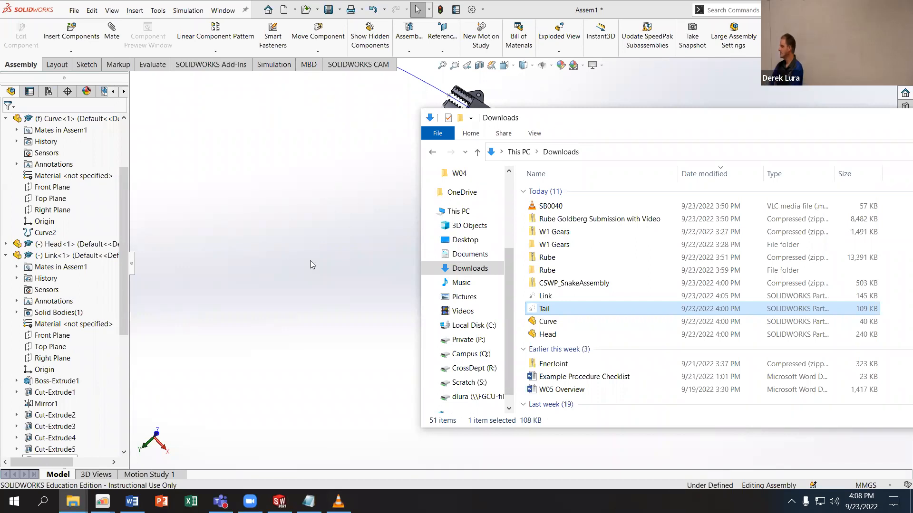
pyautogui.moveTo(311, 261); pyautogui.dragTo(311, 261)
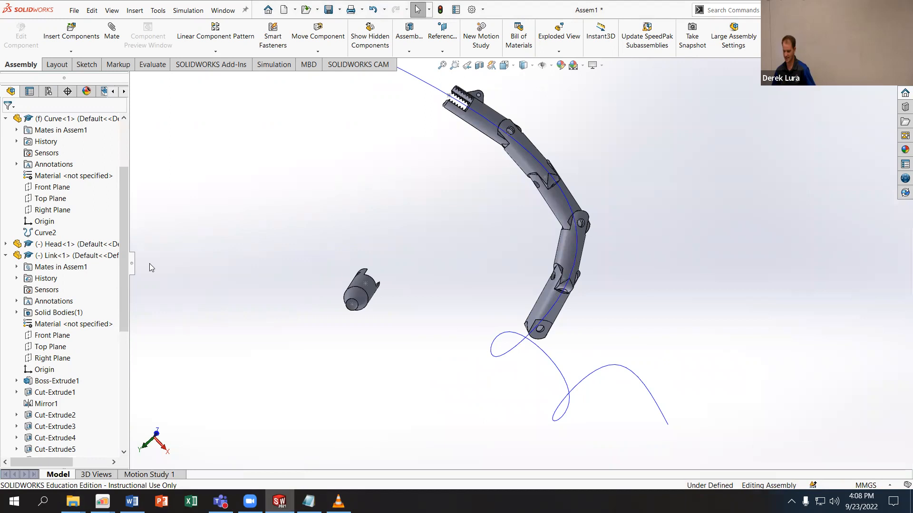
pyautogui.click(6, 119)
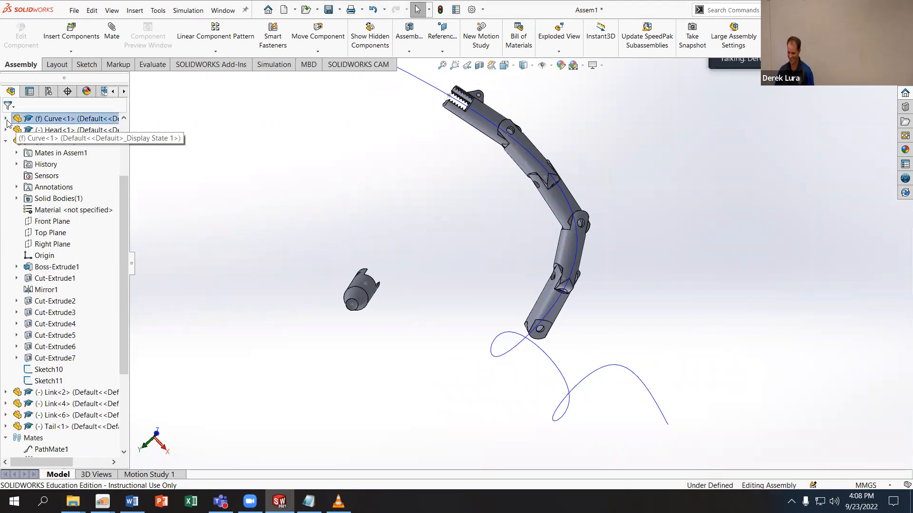
pyautogui.click(5, 141)
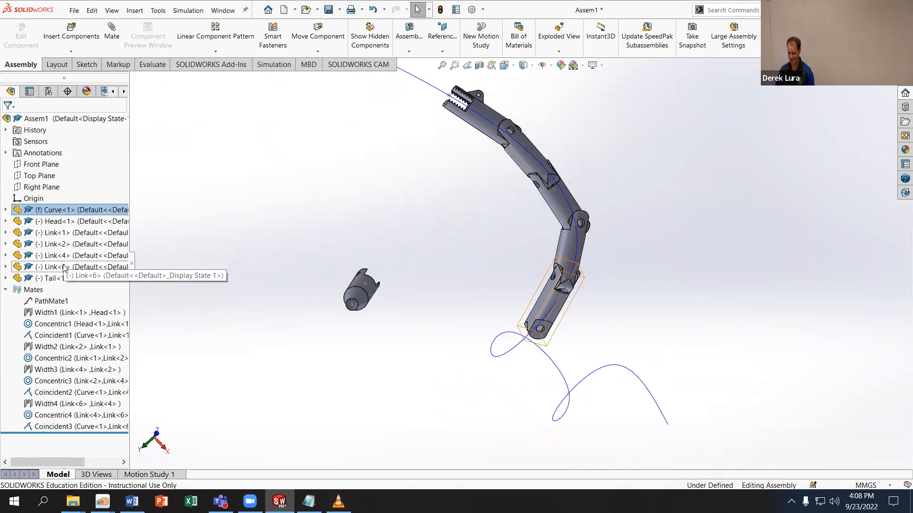
# Step: Start a Width mate and pick the two opposite flat faces of the last Link's free end as width selections
pyautogui.moveTo(403, 311); pyautogui.dragTo(379, 326, button='middle')
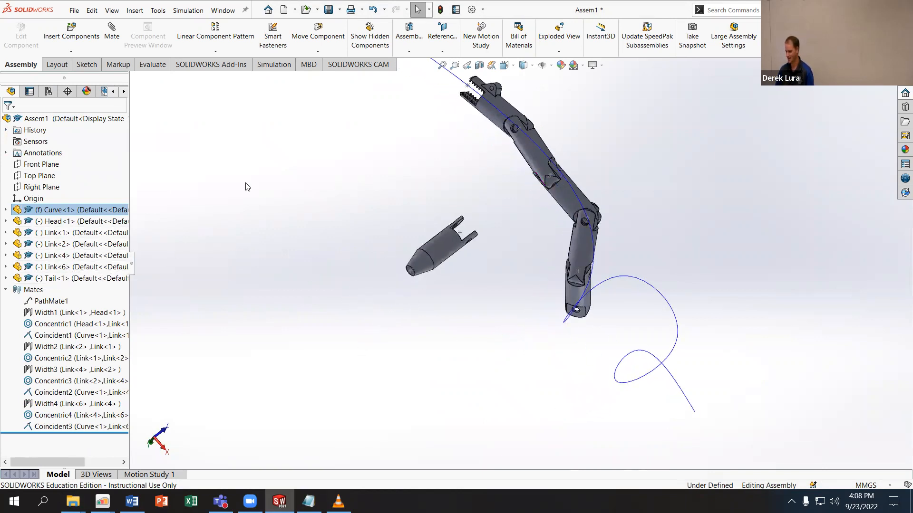
pyautogui.click(112, 36)
pyautogui.scroll(-4, 593, 325)
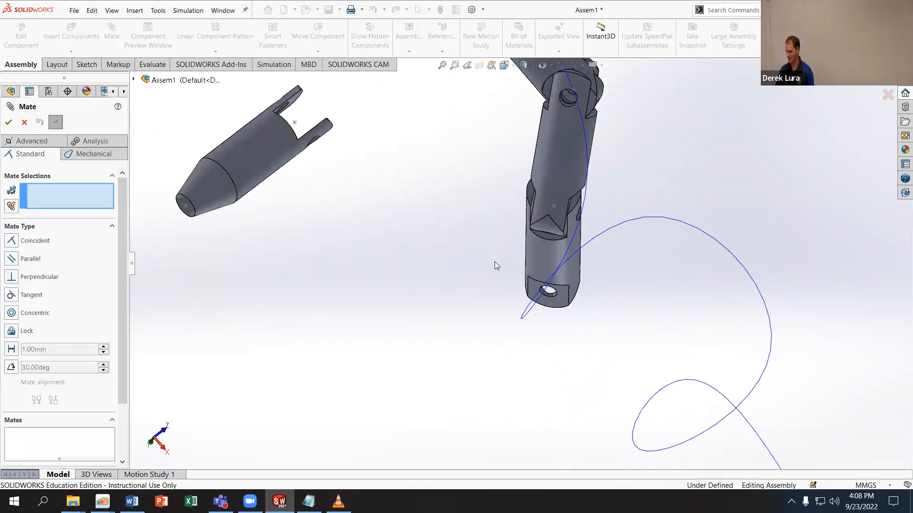
pyautogui.scroll(-4, 476, 255)
pyautogui.scroll(3, 476, 255)
pyautogui.moveTo(477, 252); pyautogui.dragTo(463, 180, button='middle')
pyautogui.click(44, 144)
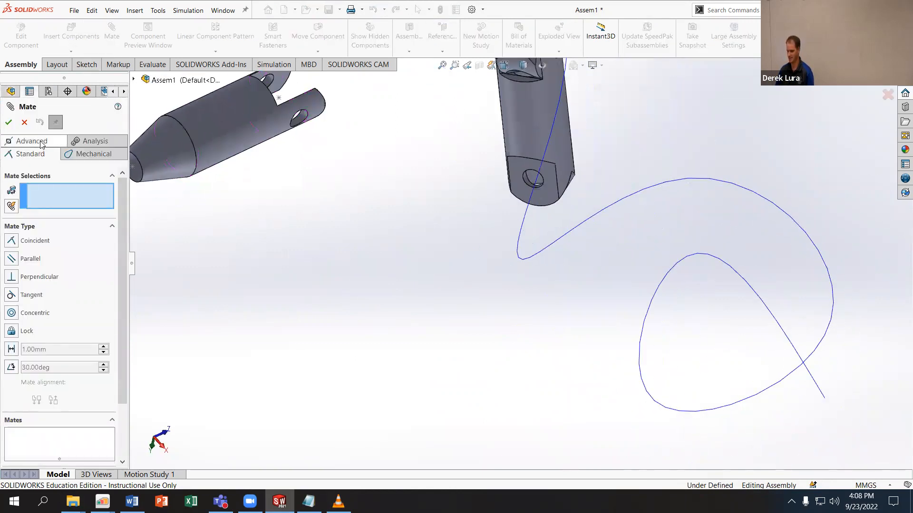
pyautogui.click(21, 273)
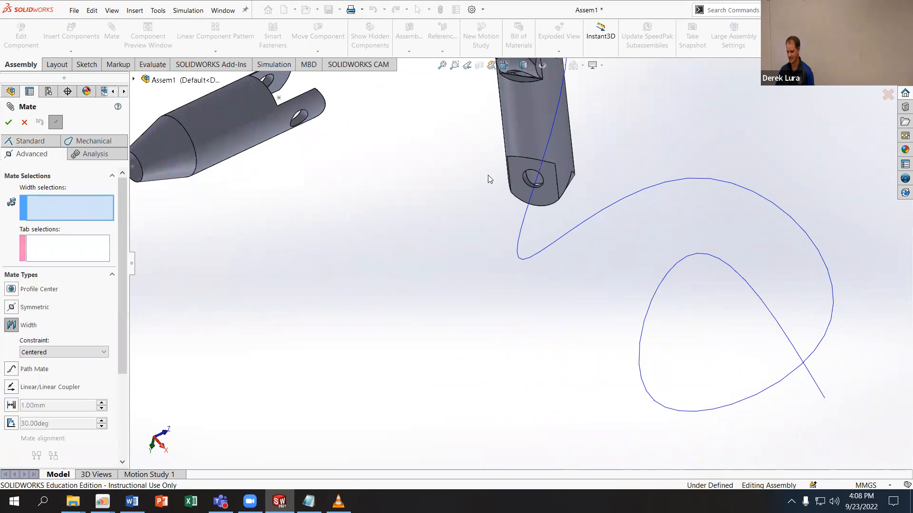
pyautogui.click(546, 197)
pyautogui.moveTo(573, 183); pyautogui.dragTo(594, 167, button='middle')
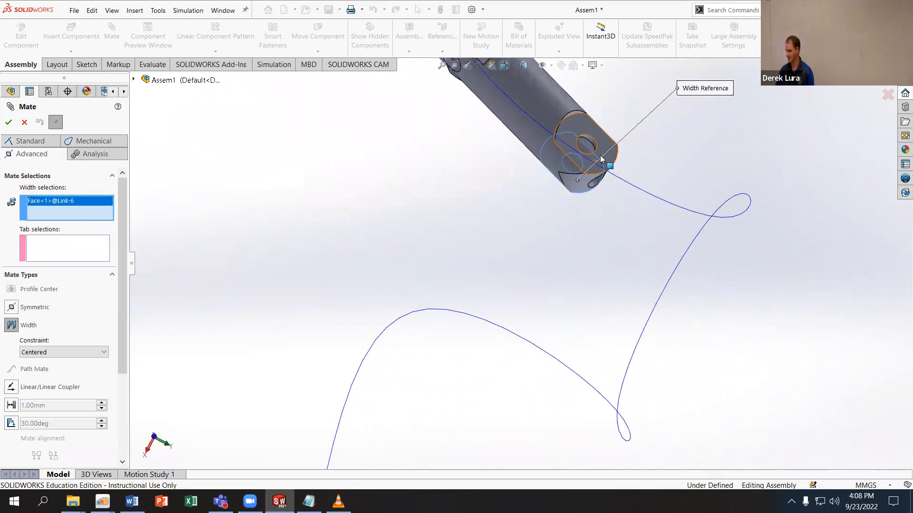
pyautogui.click(600, 157)
# Step: Pick the facing inner faces of the Tail's two tabs as tab selections and confirm the centered Width mate
pyautogui.scroll(7, 585, 134)
pyautogui.scroll(-4, 659, 181)
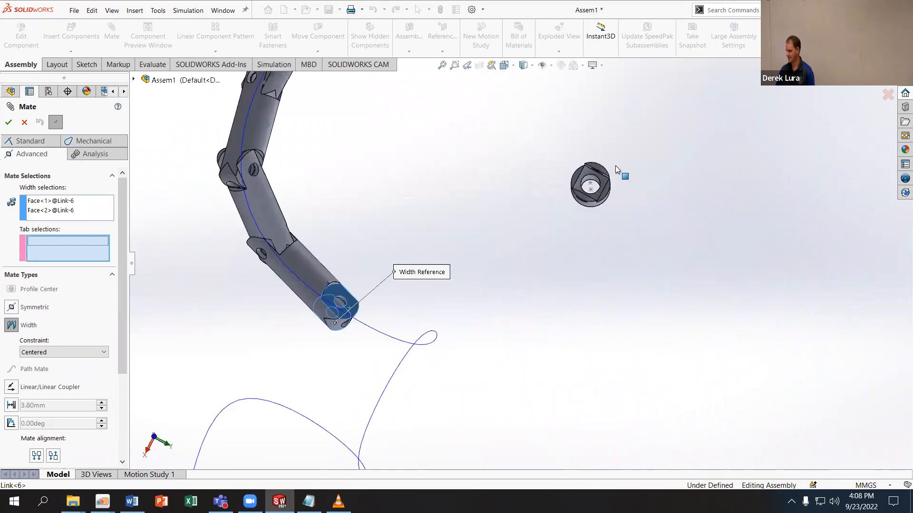
pyautogui.scroll(-3, 615, 169)
pyautogui.moveTo(571, 183); pyautogui.dragTo(630, 259, button='middle')
pyautogui.click(576, 212)
pyautogui.click(576, 251)
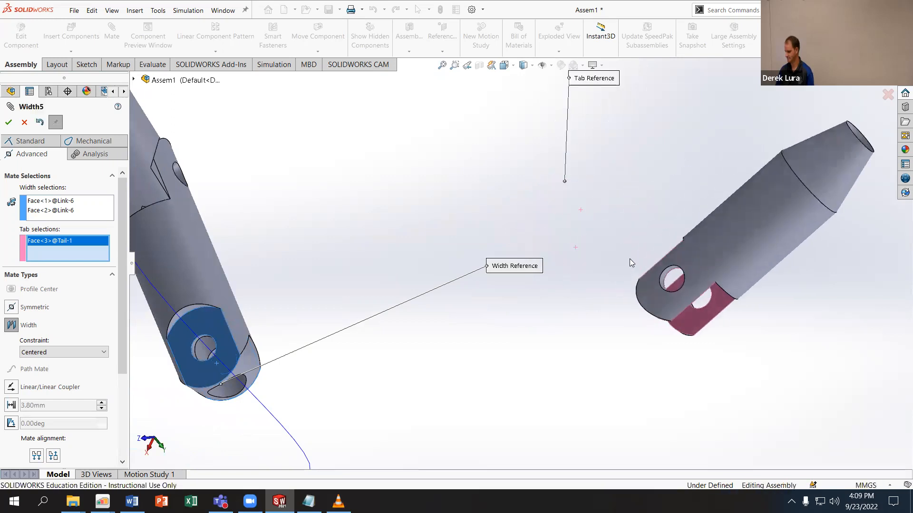
pyautogui.click(8, 123)
# Step: Mate the hole in the last Link's free end concentric with the Tail's tab hole and finish mating
pyautogui.click(19, 142)
pyautogui.click(11, 312)
pyautogui.scroll(-5, 199, 352)
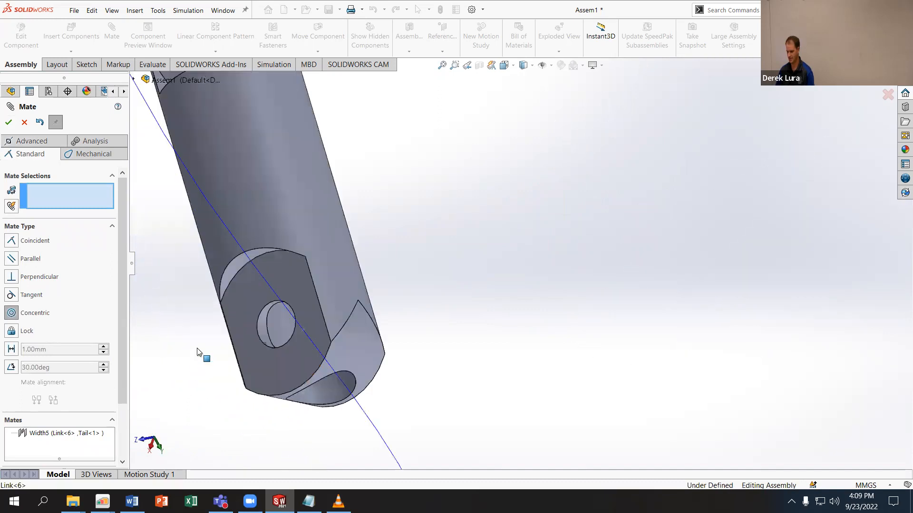
pyautogui.click(271, 324)
pyautogui.scroll(5, 286, 333)
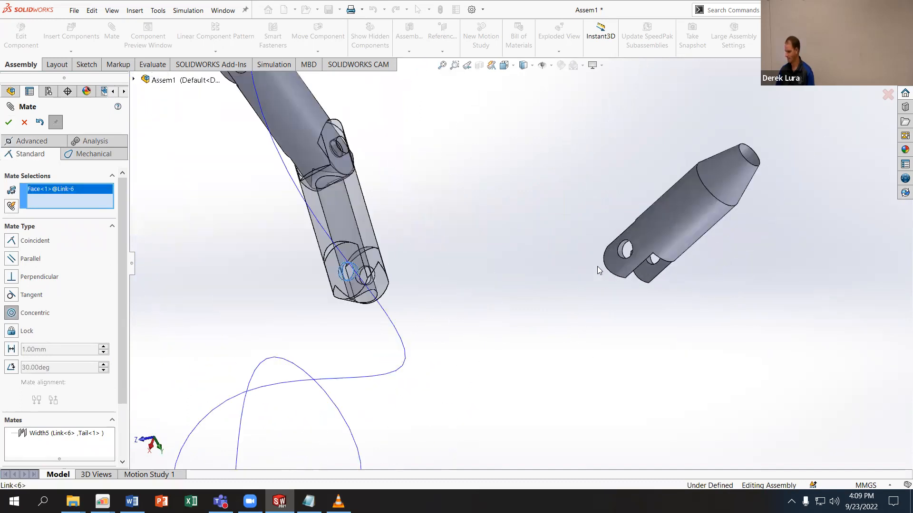
pyautogui.scroll(-4, 621, 257)
pyautogui.click(598, 265)
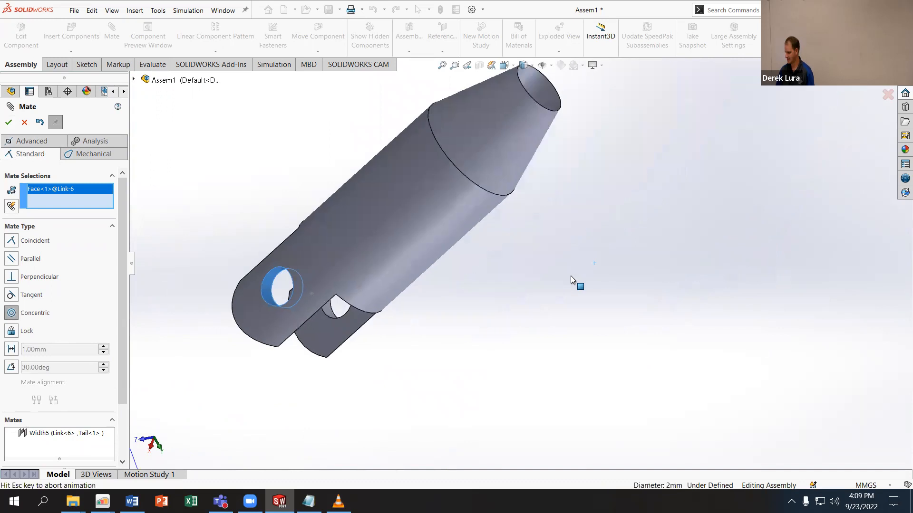
pyautogui.click(422, 306)
pyautogui.scroll(5, 384, 306)
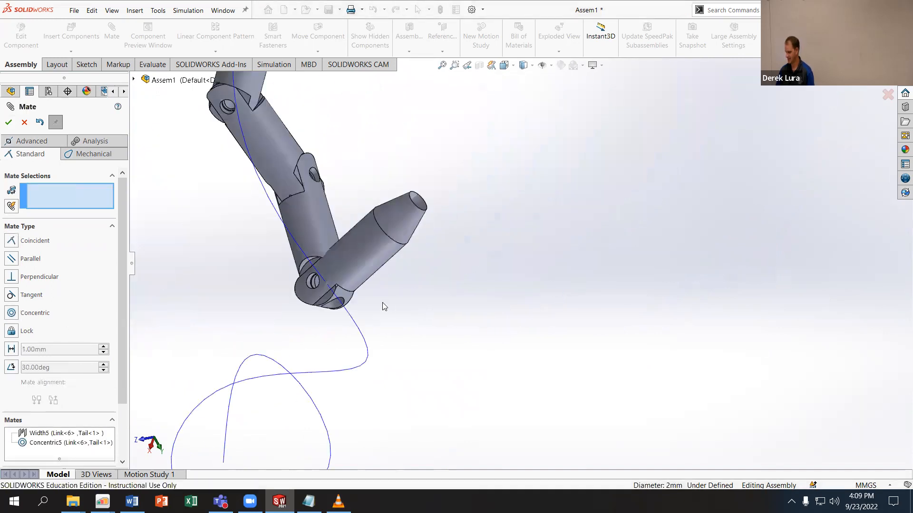
pyautogui.click(8, 123)
# Step: Swing the Tail about its joint so that it continues from the last Link with its tip near the curve
pyautogui.moveTo(390, 208); pyautogui.dragTo(352, 381)
pyautogui.moveTo(309, 363); pyautogui.dragTo(322, 324, button='middle')
pyautogui.scroll(5, 304, 424)
pyautogui.scroll(-3, 337, 424)
pyautogui.scroll(-5, 428, 344)
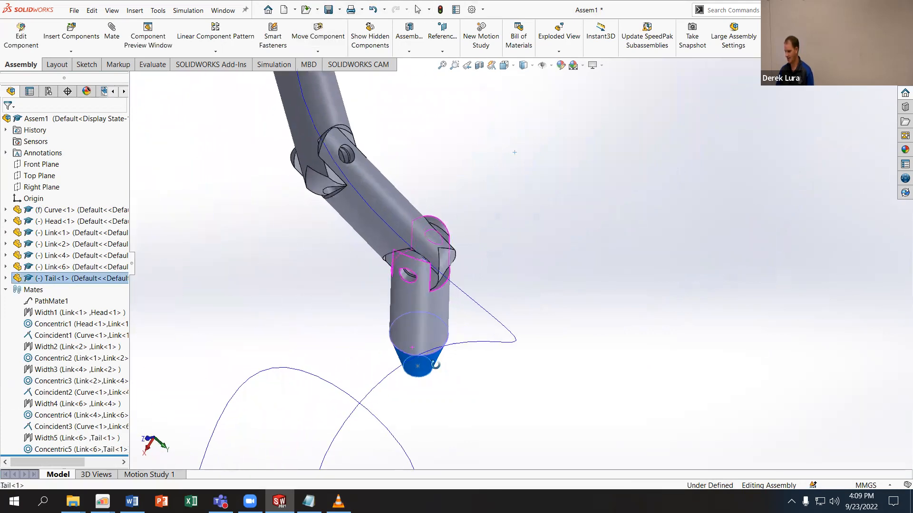
pyautogui.moveTo(425, 351); pyautogui.dragTo(510, 297)
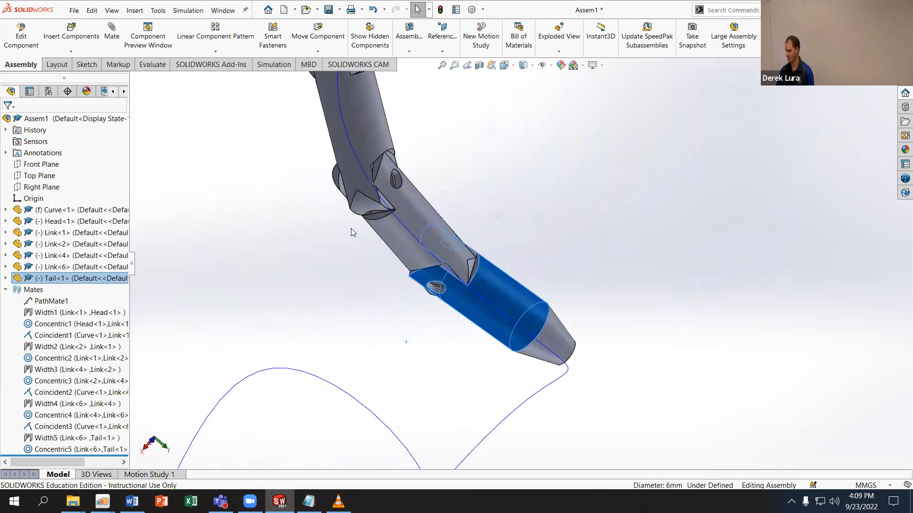
pyautogui.moveTo(352, 232); pyautogui.dragTo(506, 355, button='middle')
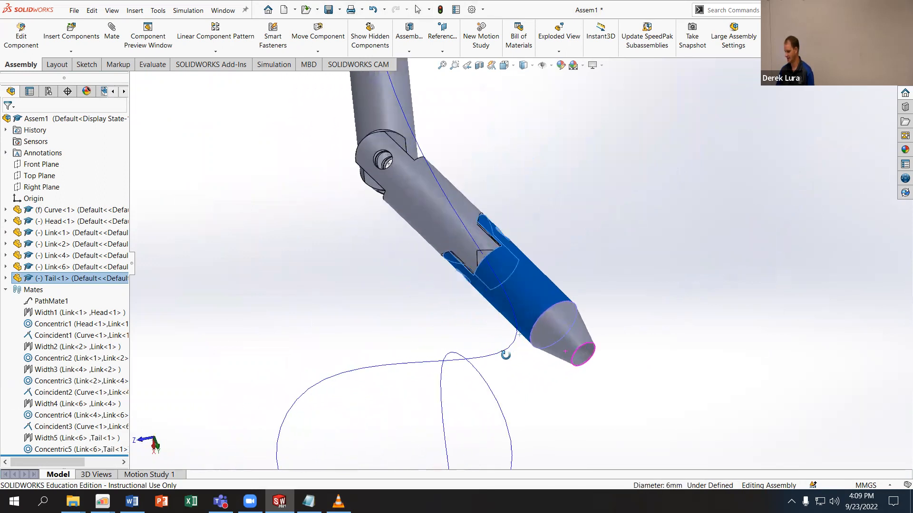
pyautogui.moveTo(556, 343)
pyautogui.mouseDown()
pyautogui.moveTo(543, 328)
pyautogui.moveTo(506, 329)
pyautogui.moveTo(544, 346)
pyautogui.moveTo(589, 318)
pyautogui.moveTo(550, 351)
pyautogui.moveTo(559, 361)
pyautogui.moveTo(544, 334)
pyautogui.mouseUp()
pyautogui.moveTo(563, 308); pyautogui.dragTo(516, 252, button='middle')
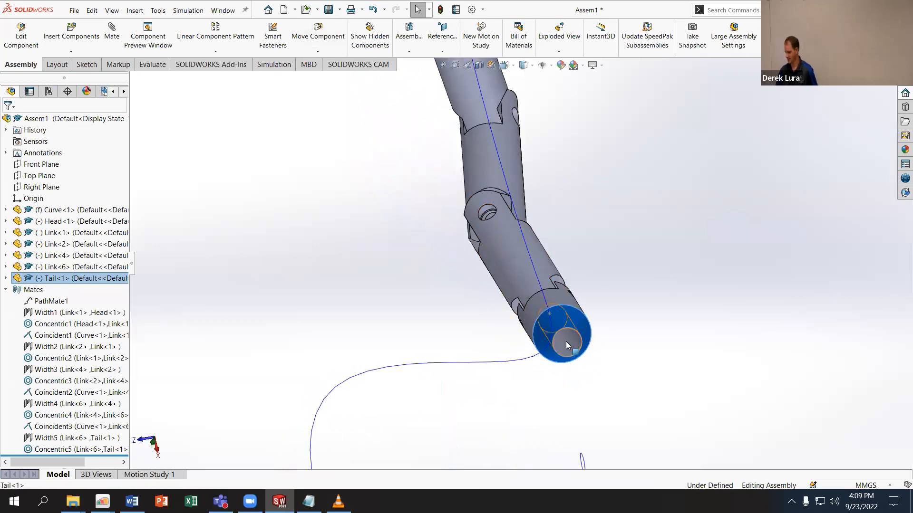
# Step: Mate the sketch point at the centre of the Tail's tip coincident with the curve and finish mating
pyautogui.click(567, 346)
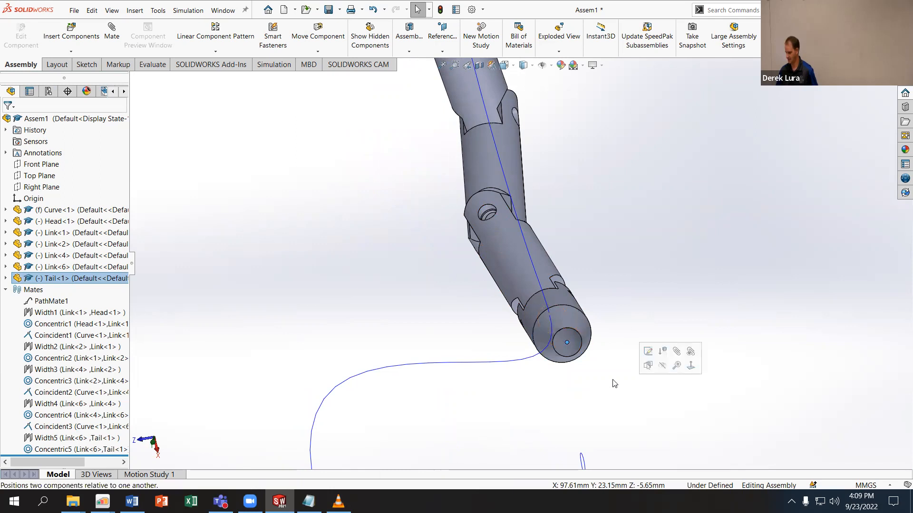
pyautogui.moveTo(615, 383); pyautogui.dragTo(564, 406, button='middle')
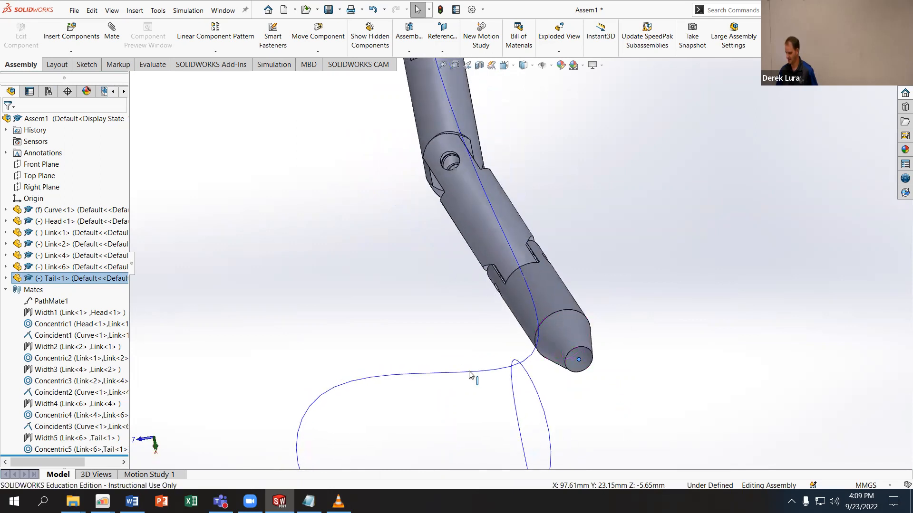
pyautogui.keyDown('ctrl'); pyautogui.click(470, 372); pyautogui.keyUp('ctrl')
pyautogui.click(110, 28)
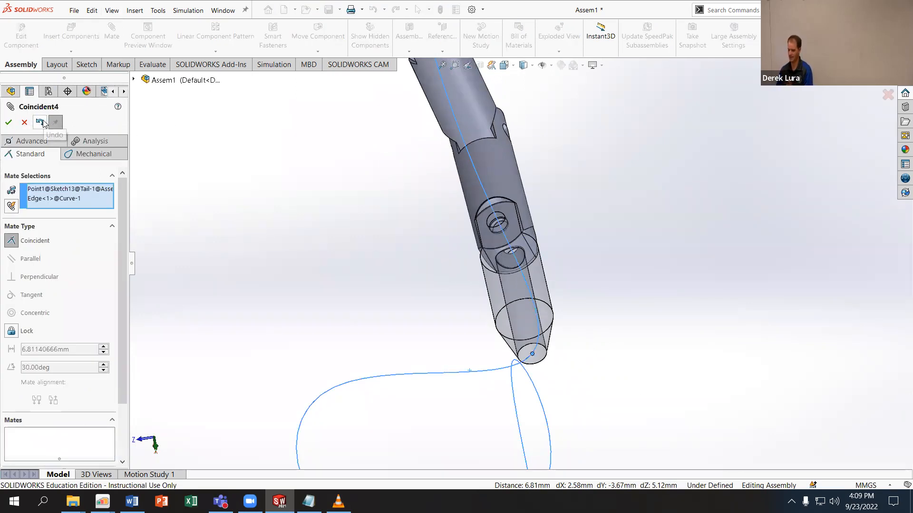
pyautogui.click(8, 122)
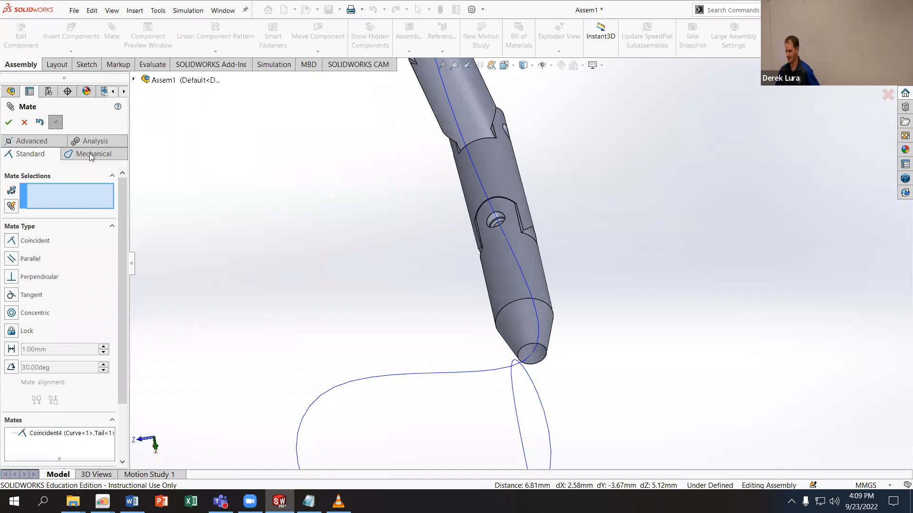
pyautogui.click(8, 123)
# Step: Collapse the mates list, evaluate the assembly's mass properties and mark the X centre of mass, then close the results
pyautogui.moveTo(382, 157); pyautogui.dragTo(353, 121, button='middle')
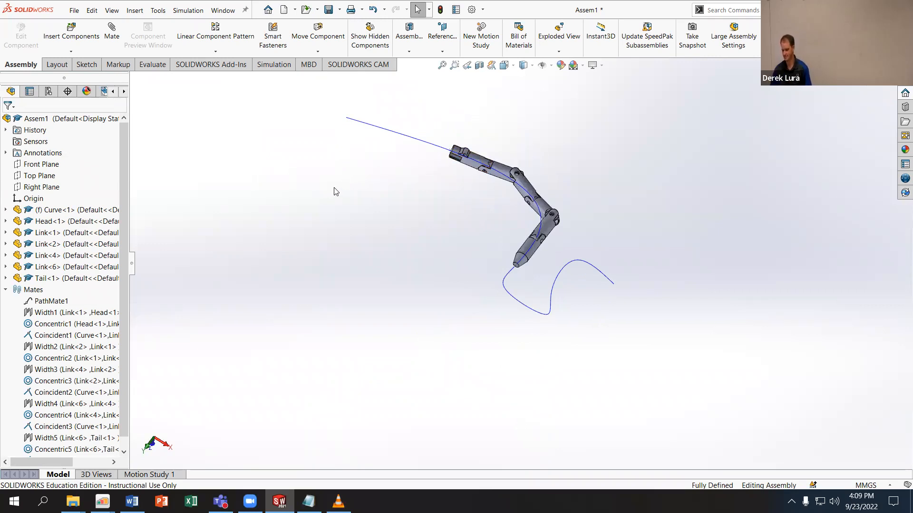
pyautogui.click(6, 290)
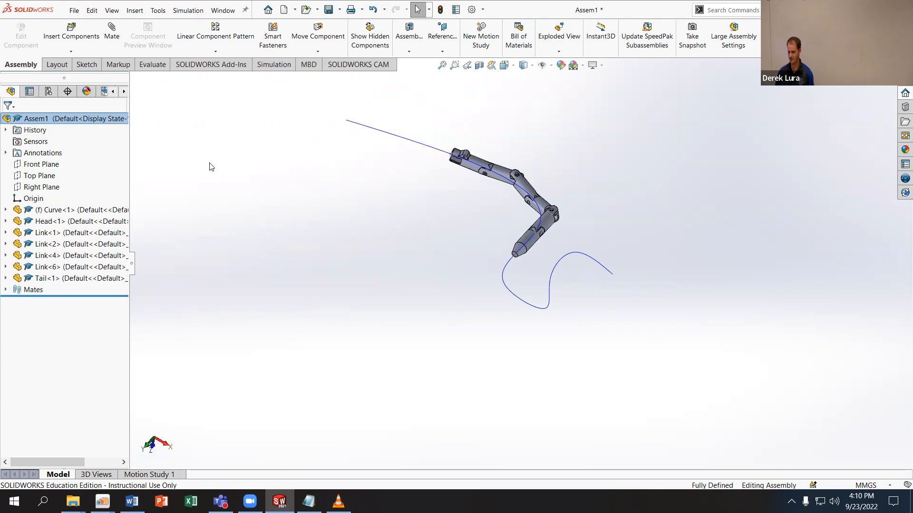
pyautogui.click(155, 65)
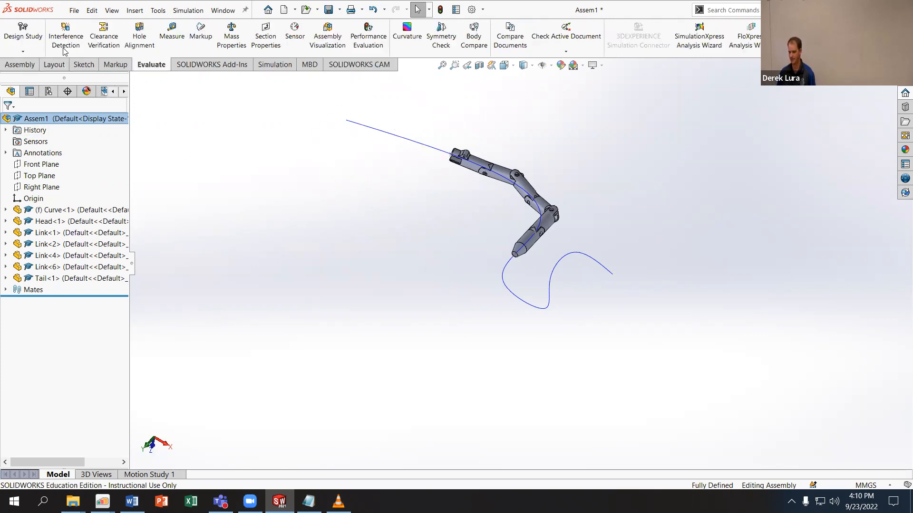
pyautogui.click(231, 36)
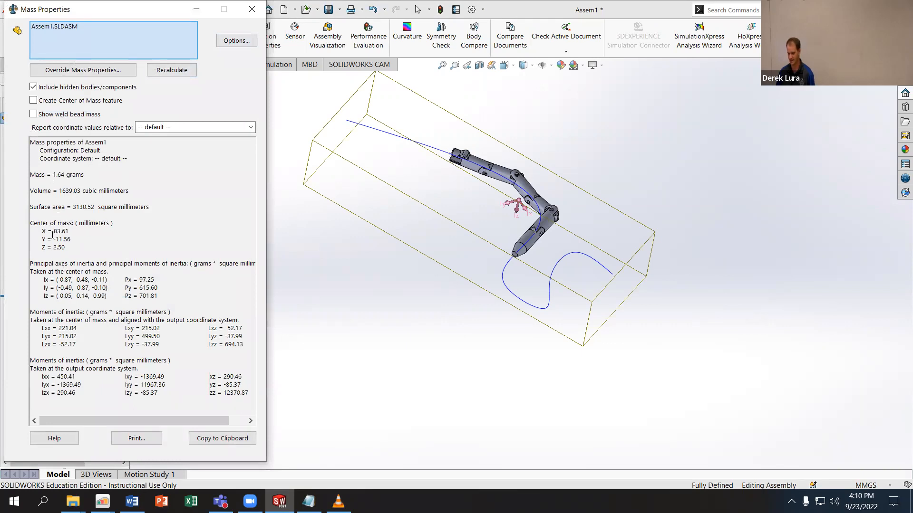
pyautogui.moveTo(54, 232); pyautogui.dragTo(70, 231)
pyautogui.click(440, 30)
# Step: Check whether the Head can still be moved, where the assembly origin lies and which features the Head contains
pyautogui.scroll(2, 404, 180)
pyautogui.moveTo(404, 180)
pyautogui.mouseDown(button='middle')
pyautogui.moveTo(391, 177)
pyautogui.moveTo(395, 190)
pyautogui.mouseUp(button='middle')
pyautogui.scroll(-3, 483, 191)
pyautogui.moveTo(479, 200); pyautogui.dragTo(489, 215)
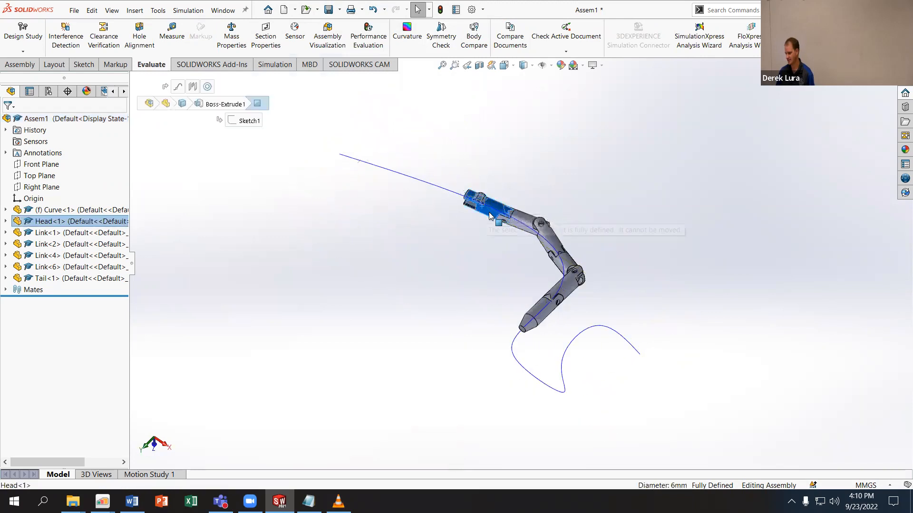
pyautogui.moveTo(421, 209); pyautogui.dragTo(416, 166, button='middle')
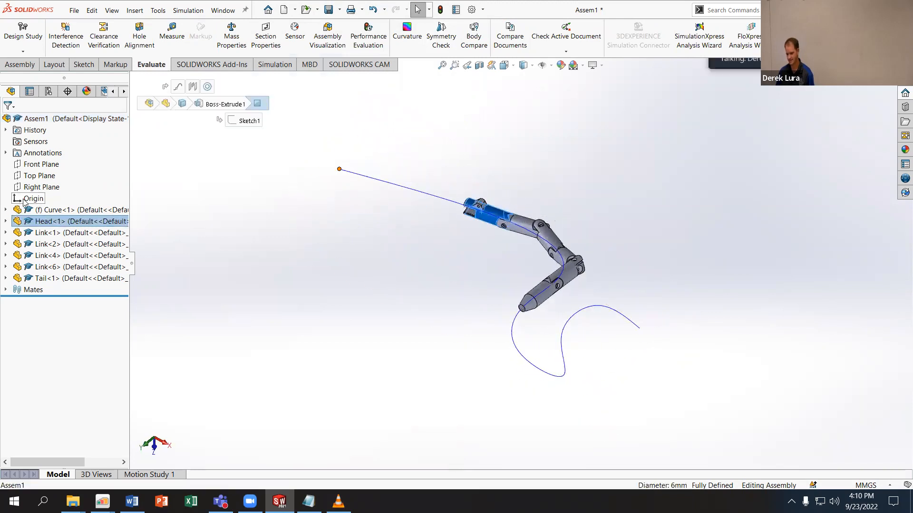
pyautogui.click(27, 199)
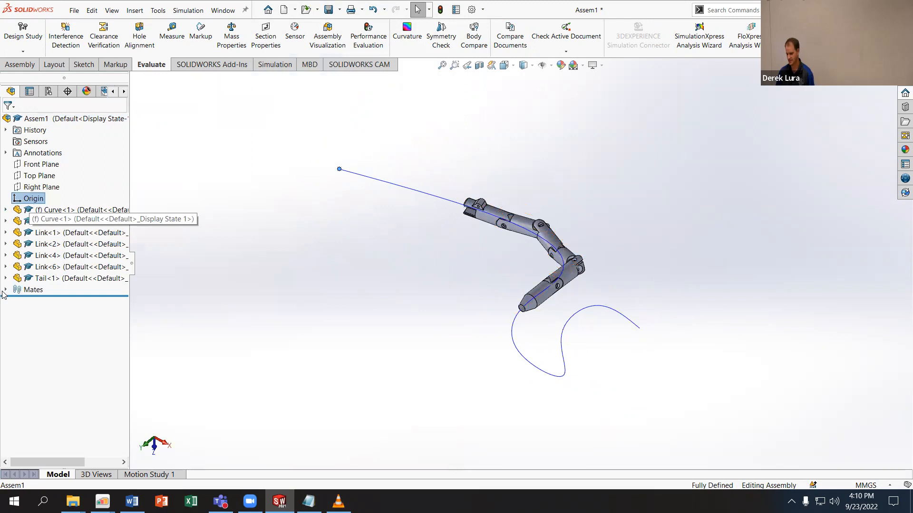
pyautogui.click(5, 221)
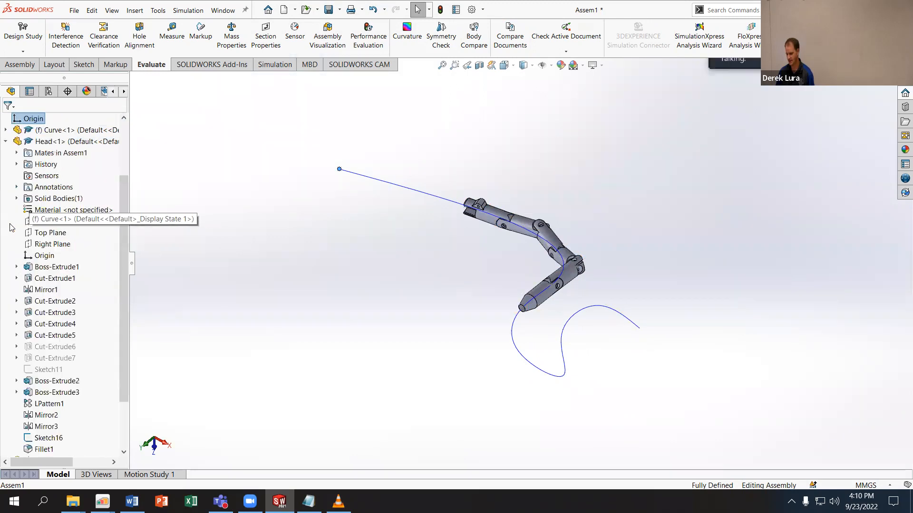
pyautogui.click(6, 141)
# Step: Reopen the mass properties, submit 83.61 as the X centre of mass in the browser quiz and review the graded question
pyautogui.click(231, 35)
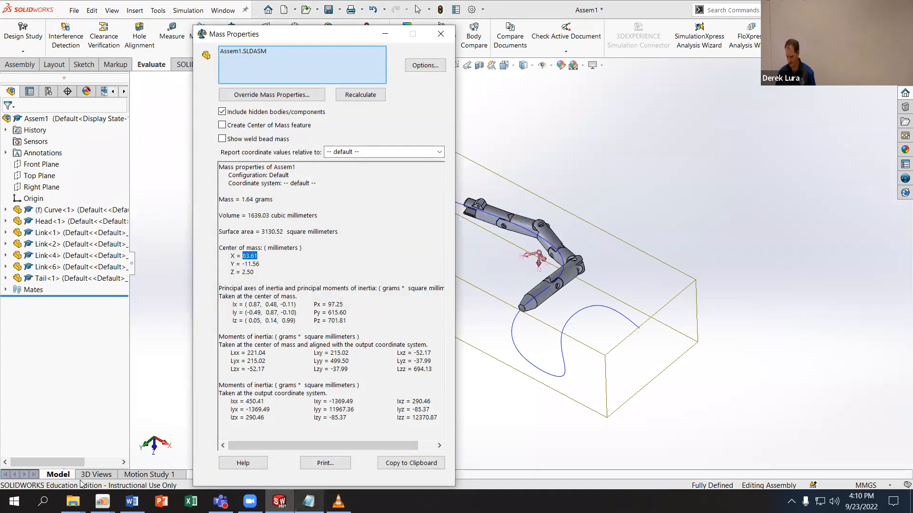
pyautogui.click(102, 501)
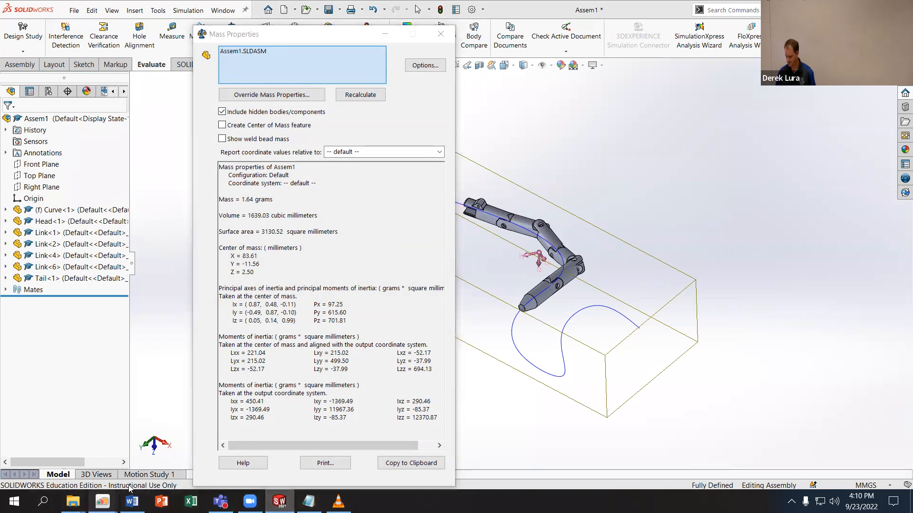
pyautogui.click(42, 447)
pyautogui.click(506, 374)
pyautogui.write('83.61')
pyautogui.click(853, 456)
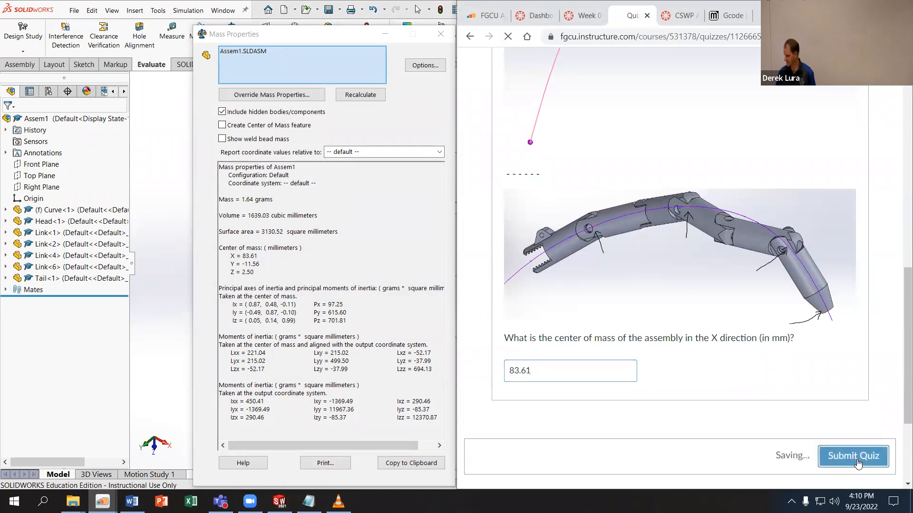
pyautogui.scroll(-15, 784, 408)
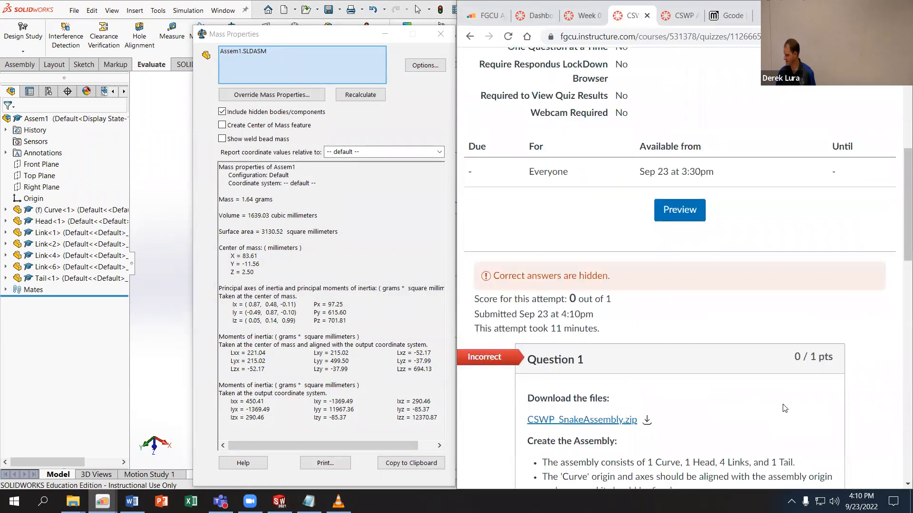
pyautogui.scroll(10, 785, 414)
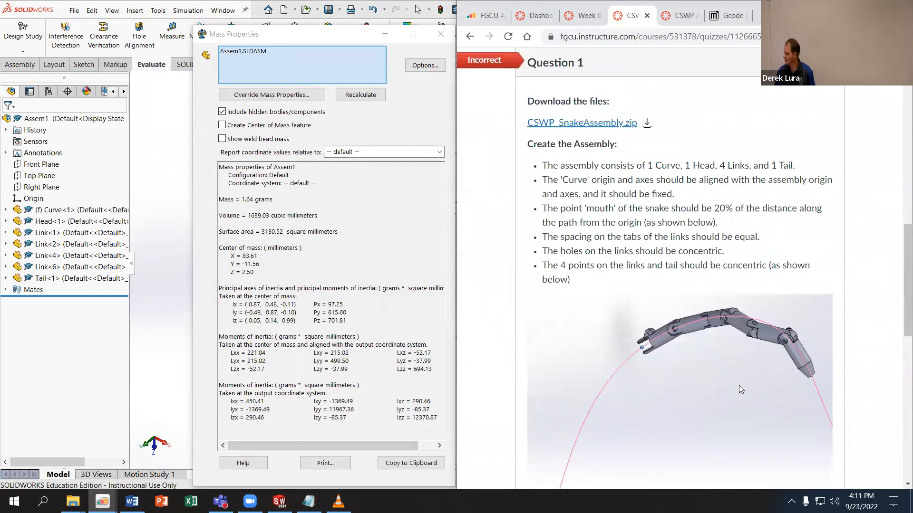
# Step: Set the mass properties results aside and turn the assembly view to look along the snake's side profile
pyautogui.click(385, 36)
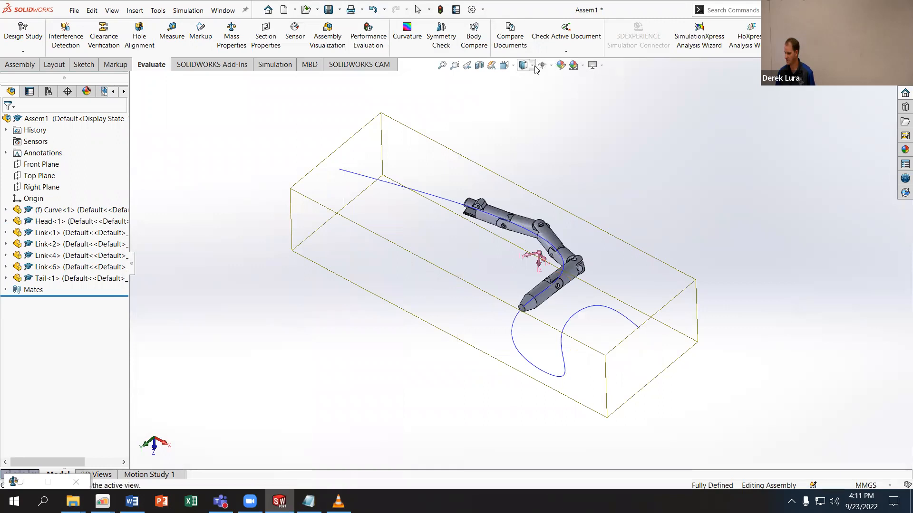
pyautogui.click(504, 66)
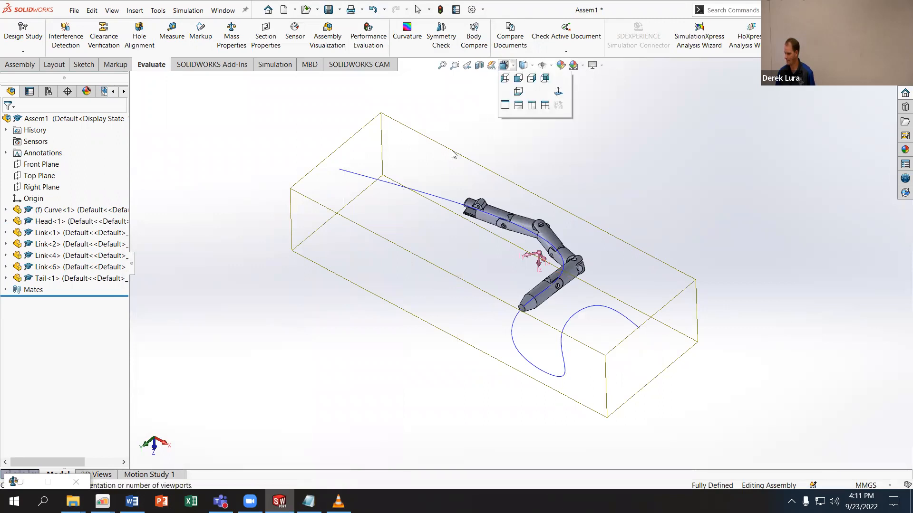
pyautogui.click(506, 66)
pyautogui.click(505, 66)
pyautogui.click(505, 65)
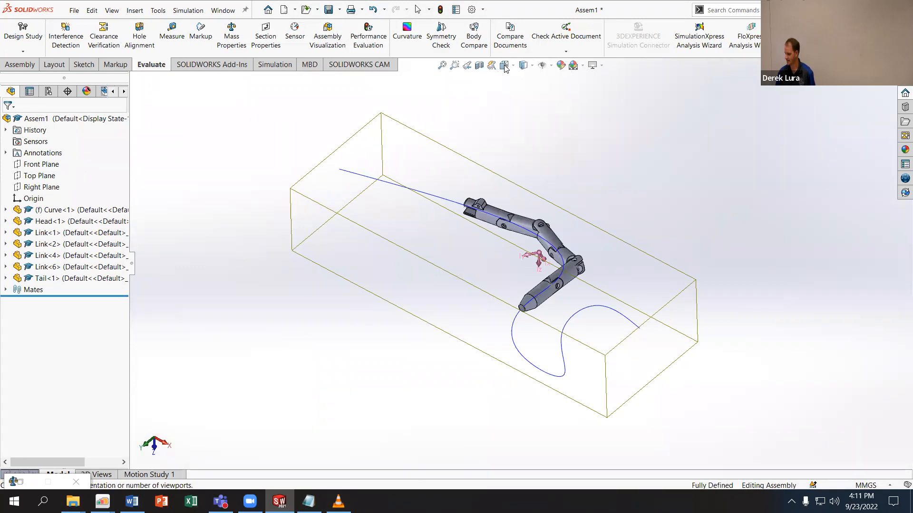
pyautogui.click(504, 66)
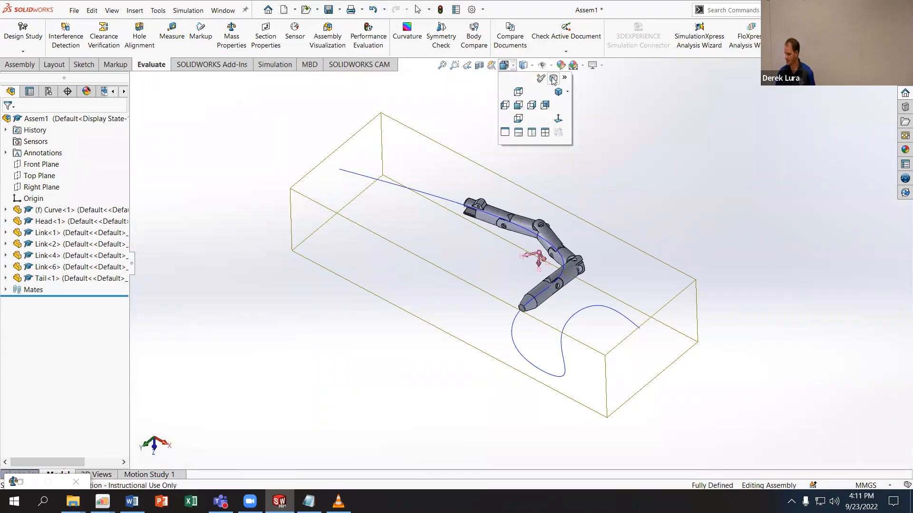
pyautogui.click(553, 80)
pyautogui.click(410, 323)
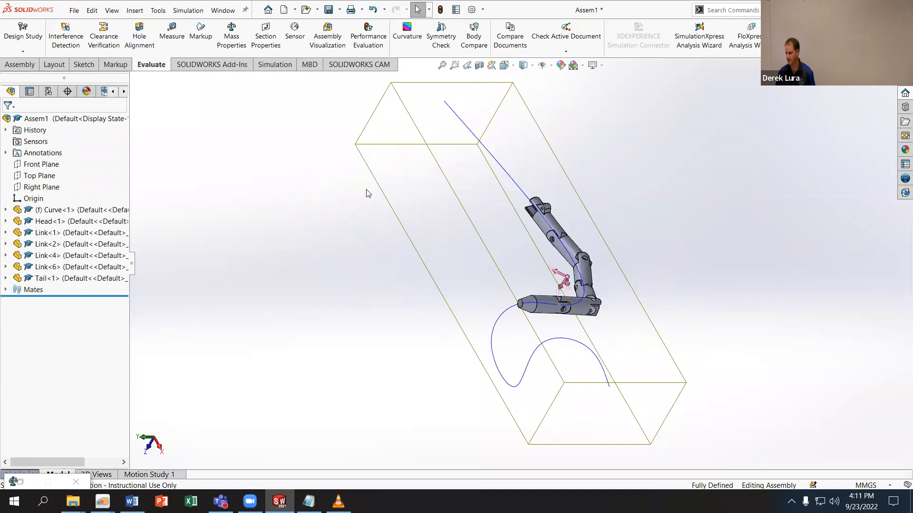
pyautogui.moveTo(404, 199); pyautogui.dragTo(527, 375, button='middle')
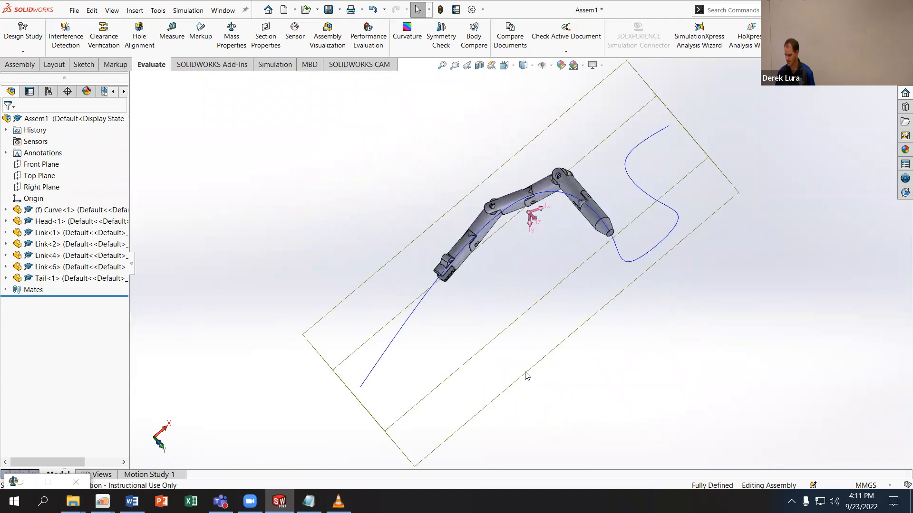
# Step: Shrink the assembly window beside the browser quiz and compare the snake's pose on the curve with the reference picture
pyautogui.press('super+Down')
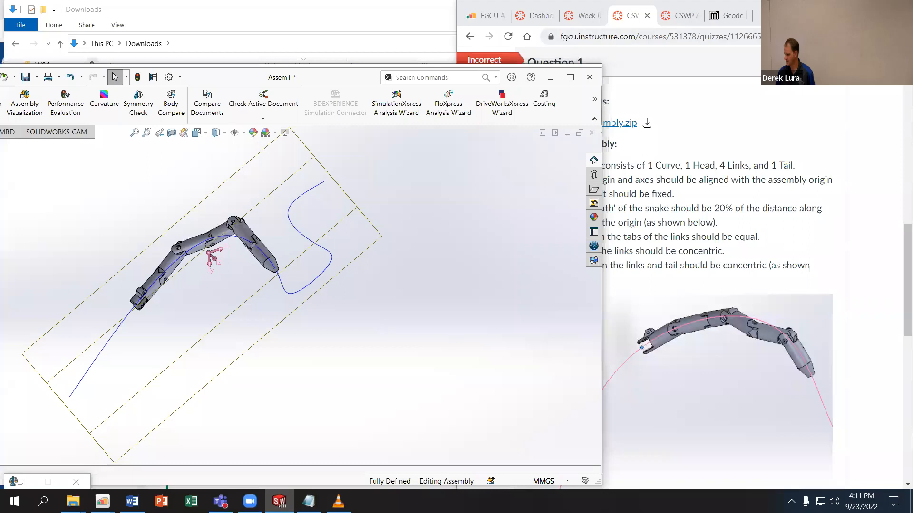
pyautogui.click(694, 319)
pyautogui.scroll(2, 762, 383)
pyautogui.scroll(-2, 762, 383)
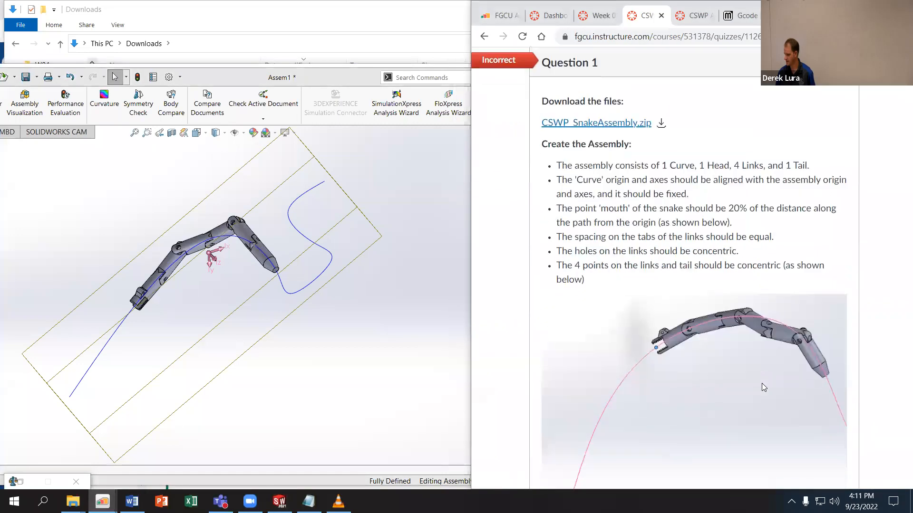
pyautogui.click(215, 317)
pyautogui.scroll(-3, 240, 307)
pyautogui.moveTo(247, 309); pyautogui.dragTo(212, 306, button='middle')
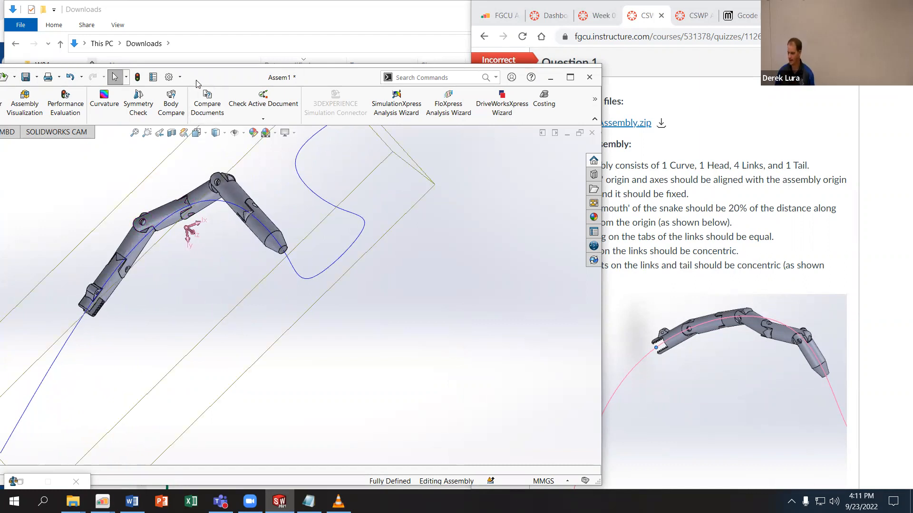
pyautogui.moveTo(442, 65); pyautogui.dragTo(691, 45)
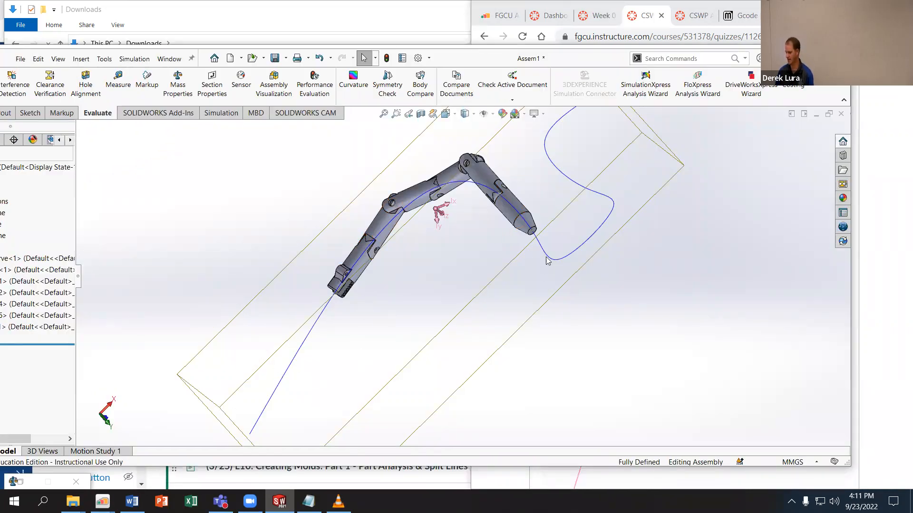
pyautogui.scroll(3, 547, 250)
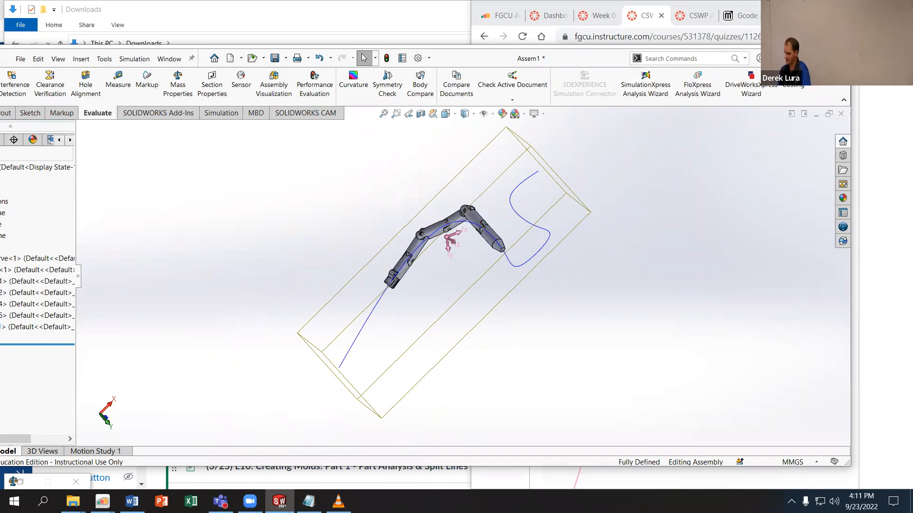
# Step: Examine the points marked by arrows in the quiz's last picture and compare them with the snake's joints in the assembly
pyautogui.hotkey('alt', 'Tab')
pyautogui.scroll(-12, 808, 310)
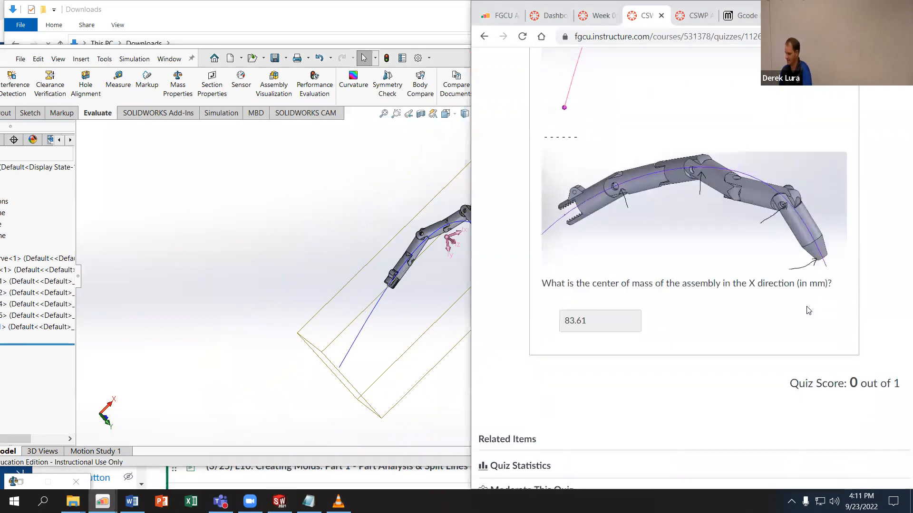
pyautogui.hotkey('alt', 'Tab')
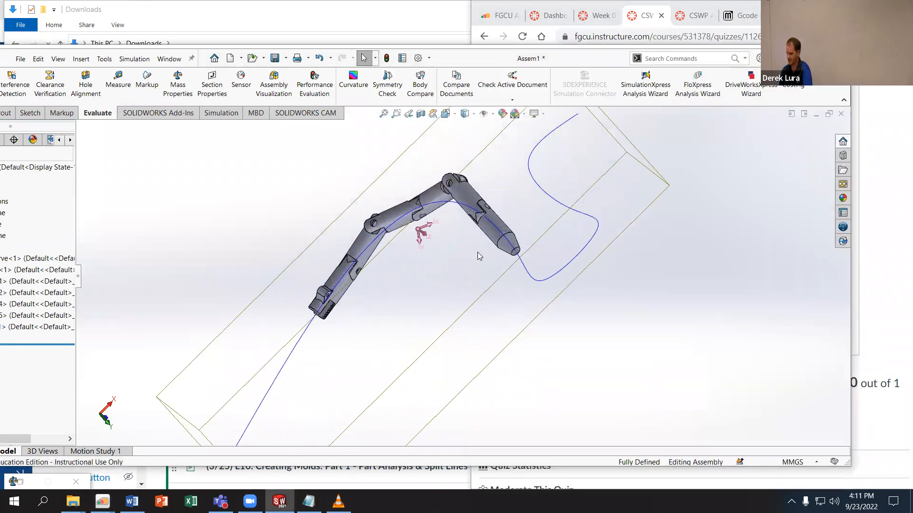
pyautogui.scroll(-4, 412, 231)
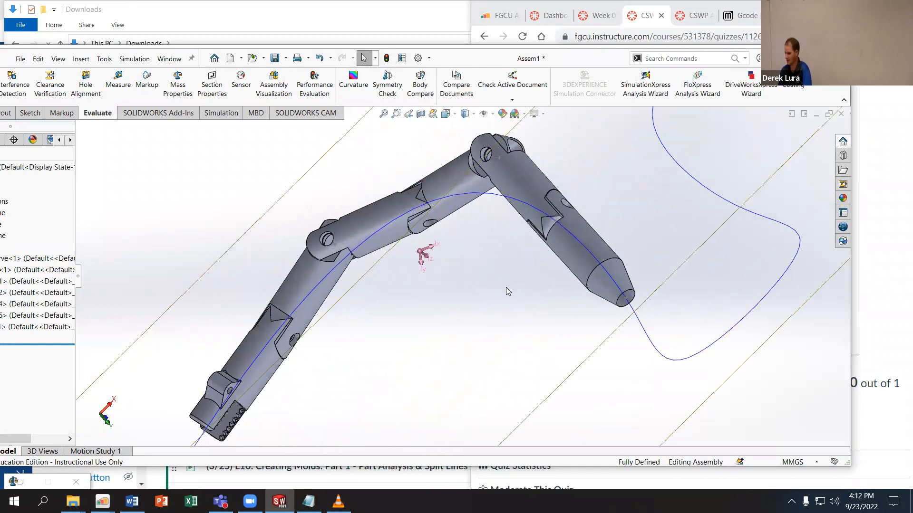
pyautogui.scroll(6, 518, 293)
pyautogui.scroll(2, 479, 283)
pyautogui.moveTo(479, 283); pyautogui.dragTo(452, 285, button='middle')
pyautogui.scroll(-2, 449, 286)
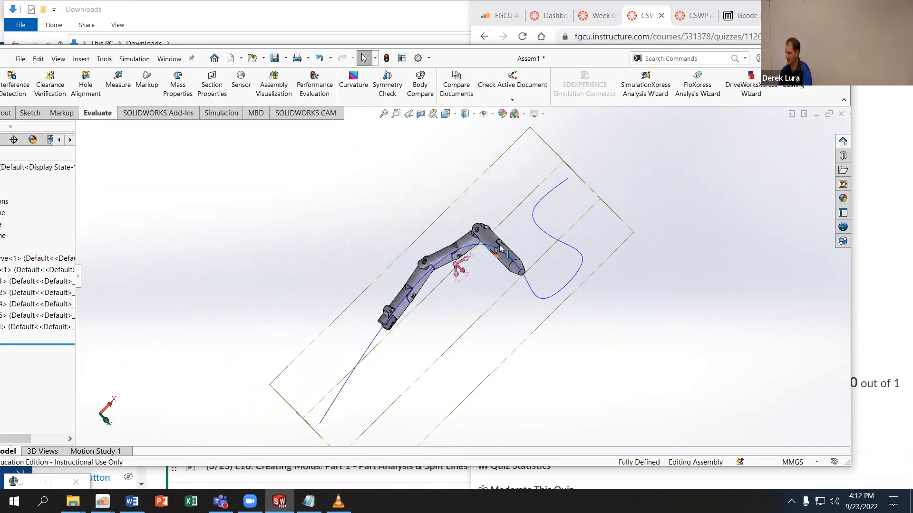
# Step: Save the assembly as Assem1 in the Downloads folder, then recheck the snake against the quiz picture and maximize the assembly window
pyautogui.click(274, 58)
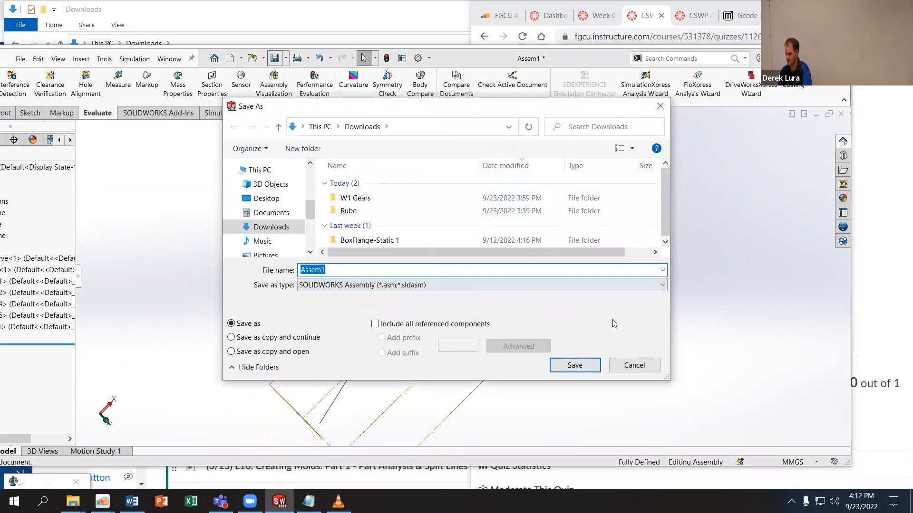
pyautogui.click(574, 365)
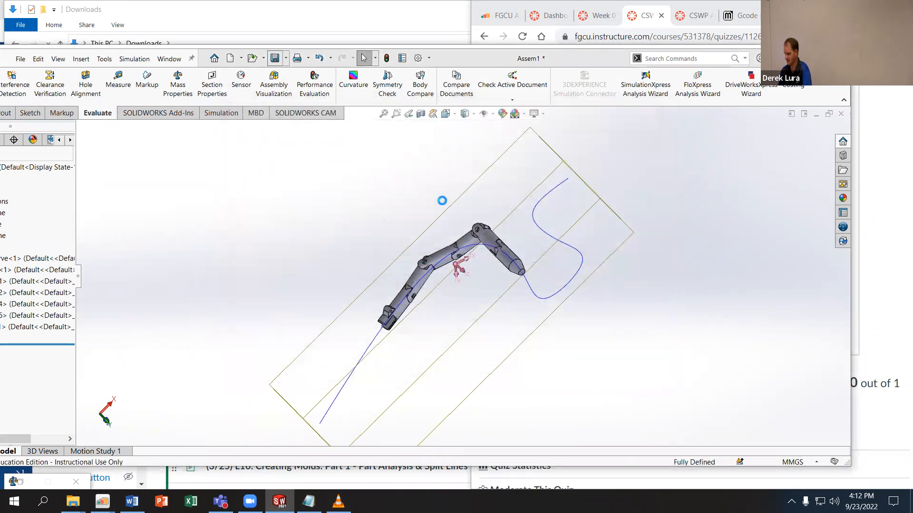
pyautogui.hotkey('alt', 'Tab')
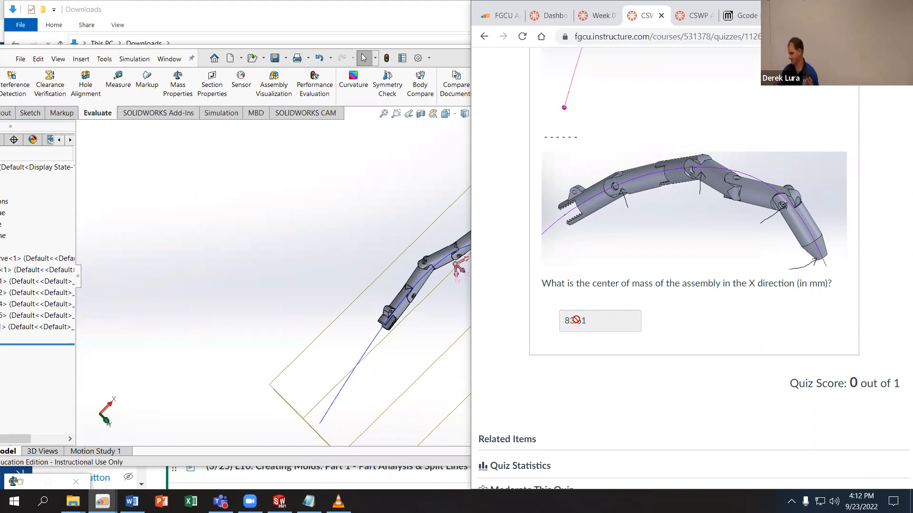
pyautogui.click(313, 171)
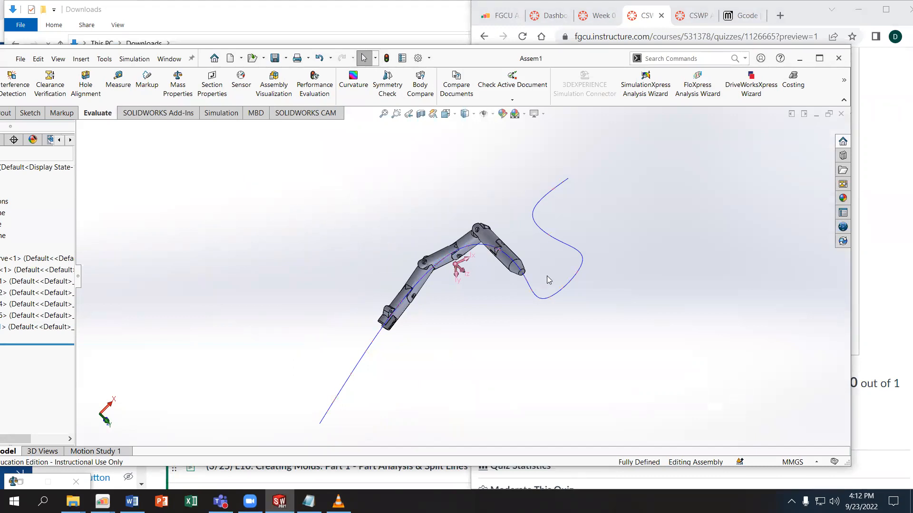
pyautogui.scroll(-2, 440, 265)
pyautogui.scroll(-1, 429, 263)
pyautogui.moveTo(429, 264); pyautogui.dragTo(447, 275, button='middle')
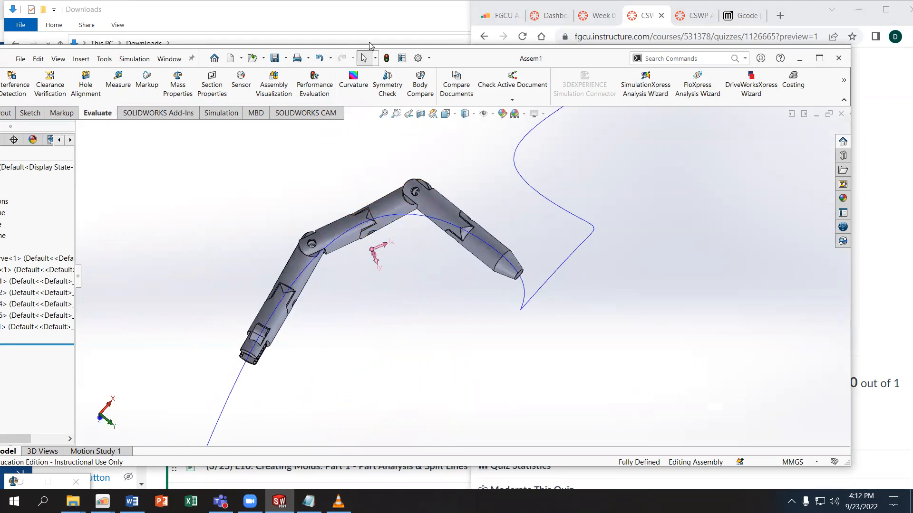
pyautogui.doubleClick(490, 57)
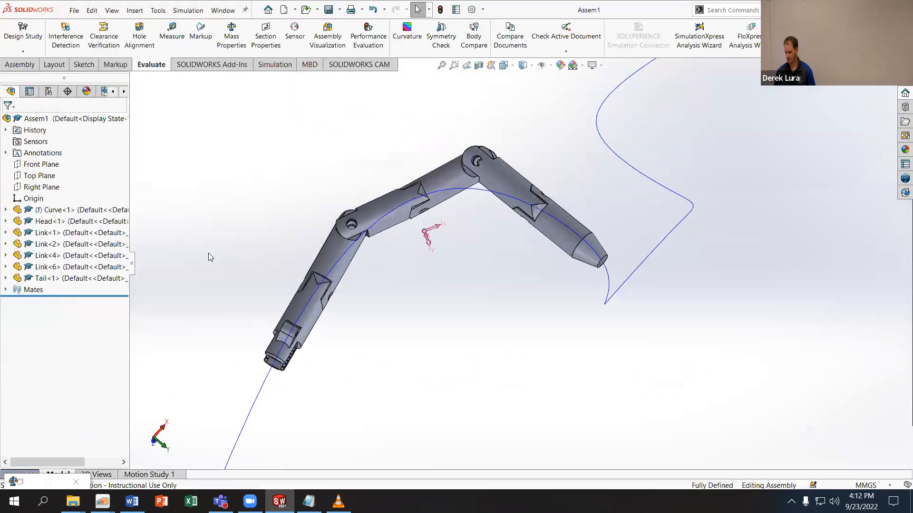
# Step: Suppress the four coincident mates that tie the links and the Tail to the curve, Coincident1 through Coincident4
pyautogui.click(6, 291)
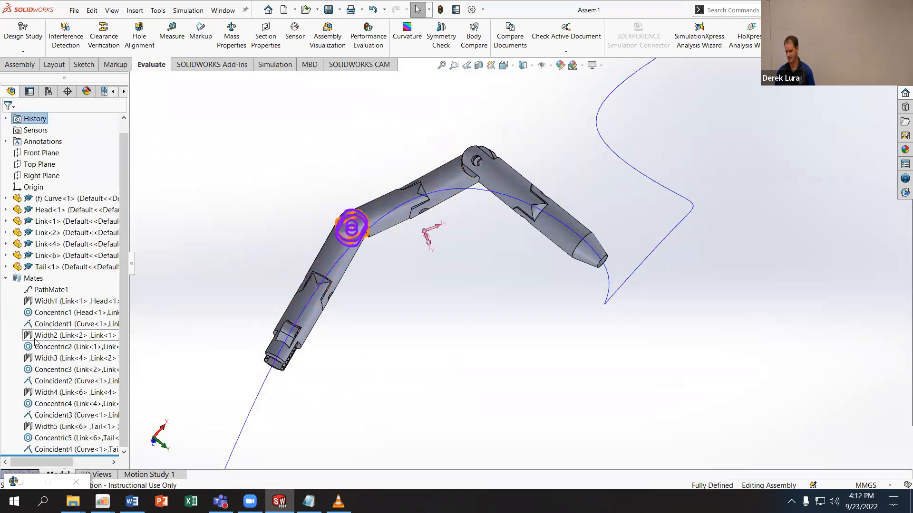
pyautogui.click(67, 416)
pyautogui.keyDown('ctrl'); pyautogui.click(57, 449); pyautogui.keyUp('ctrl')
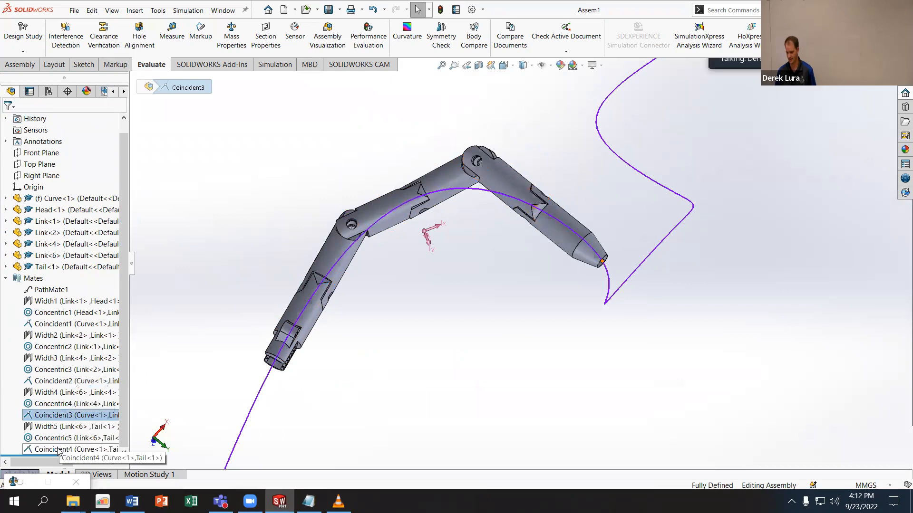
pyautogui.keyDown('ctrl'); pyautogui.click(49, 381); pyautogui.keyUp('ctrl')
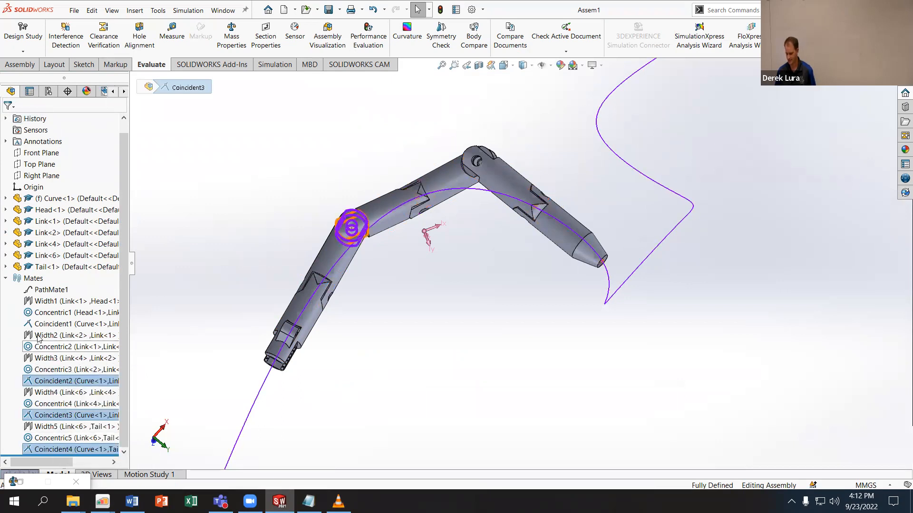
pyautogui.keyDown('ctrl'); pyautogui.click(53, 324); pyautogui.keyUp('ctrl')
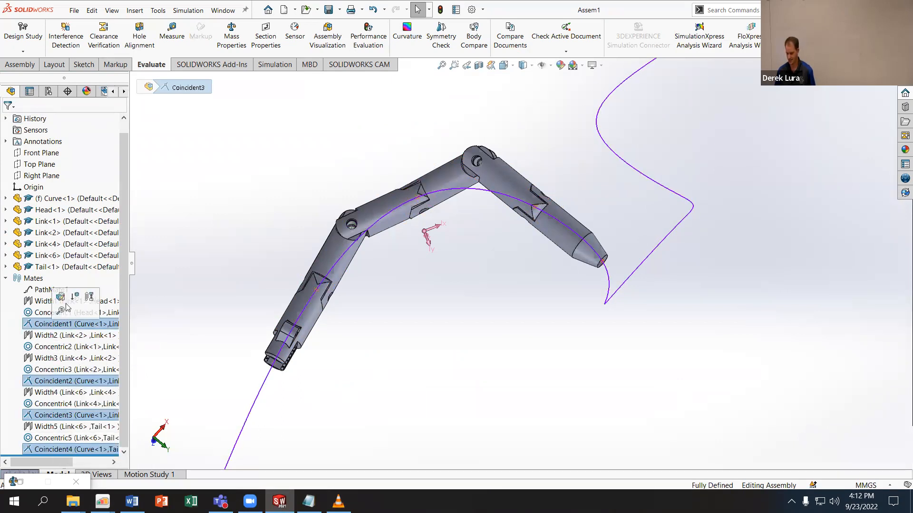
pyautogui.click(74, 297)
# Step: Move the freed links and the Tail so the snake lies roughly along the curve with its tip near it
pyautogui.moveTo(390, 208); pyautogui.dragTo(508, 213)
pyautogui.moveTo(444, 260); pyautogui.dragTo(383, 350)
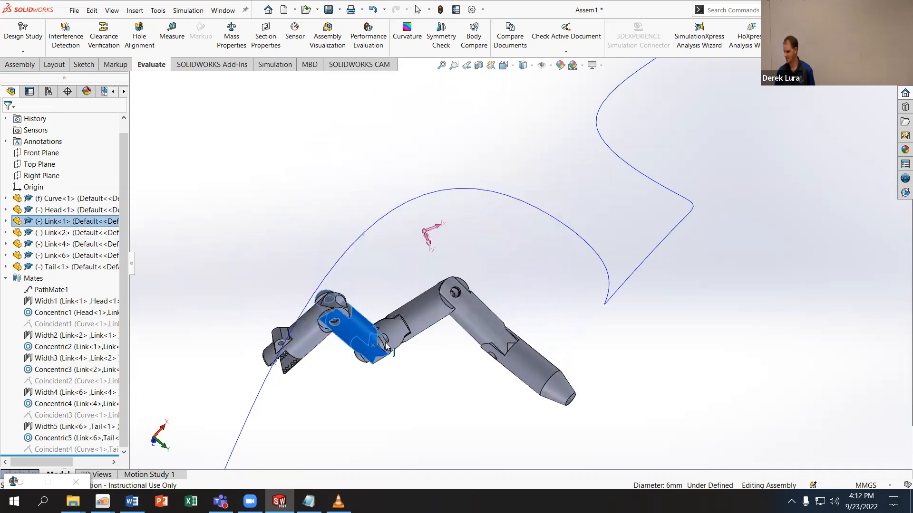
pyautogui.moveTo(470, 310); pyautogui.dragTo(494, 263)
pyautogui.moveTo(545, 324); pyautogui.dragTo(559, 258)
pyautogui.moveTo(480, 244); pyautogui.dragTo(475, 221)
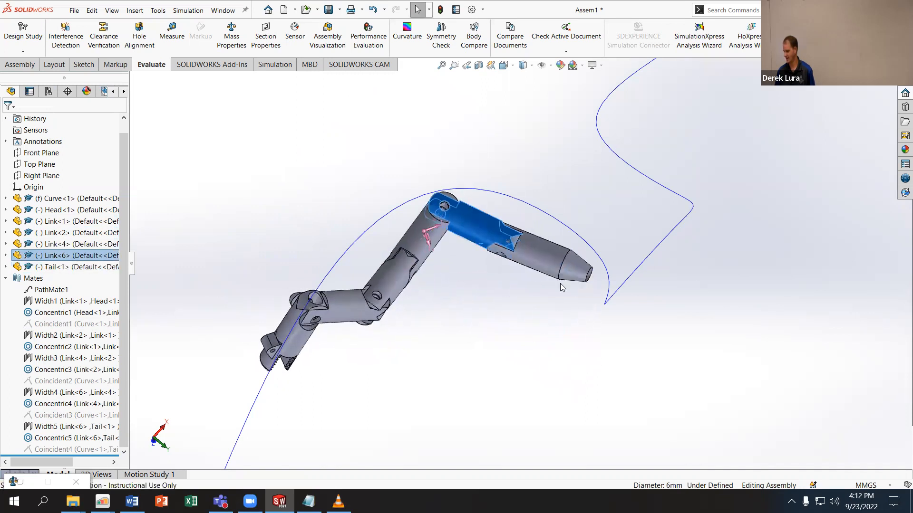
pyautogui.click(589, 275)
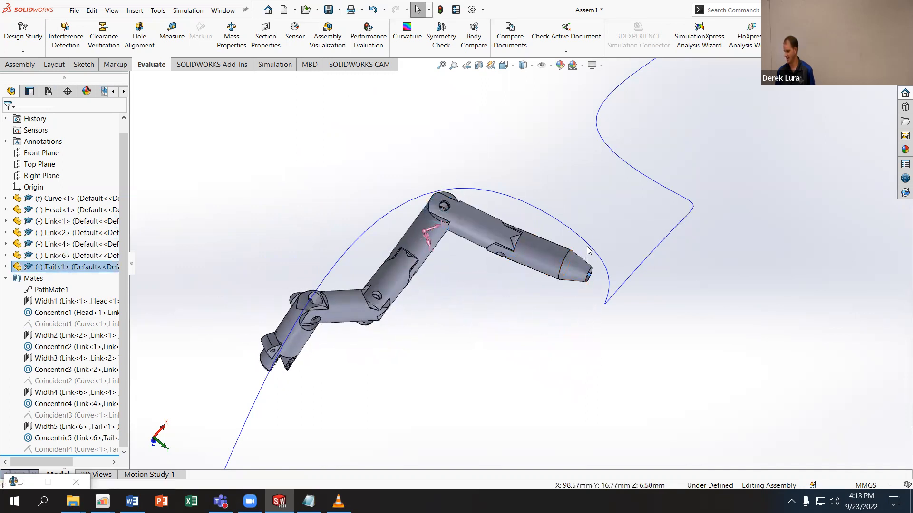
pyautogui.keyDown('ctrl'); pyautogui.click(585, 243); pyautogui.keyUp('ctrl')
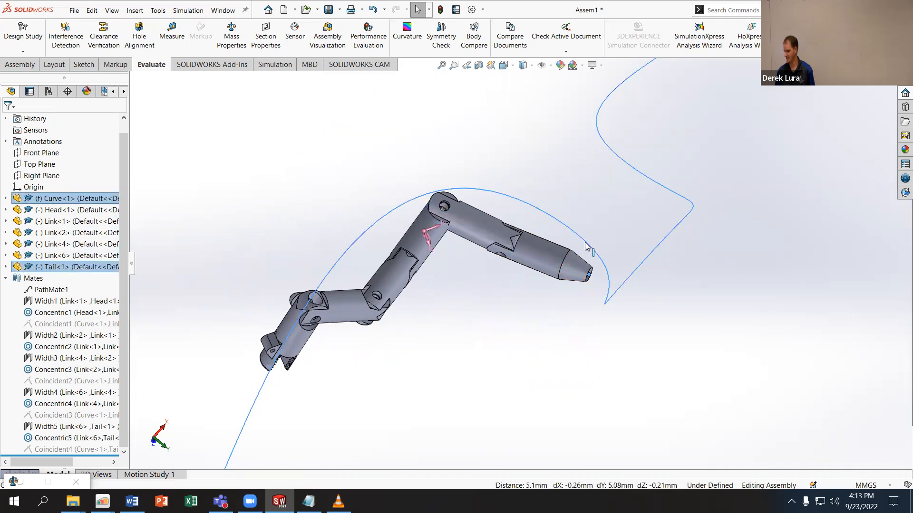
pyautogui.press('Escape')
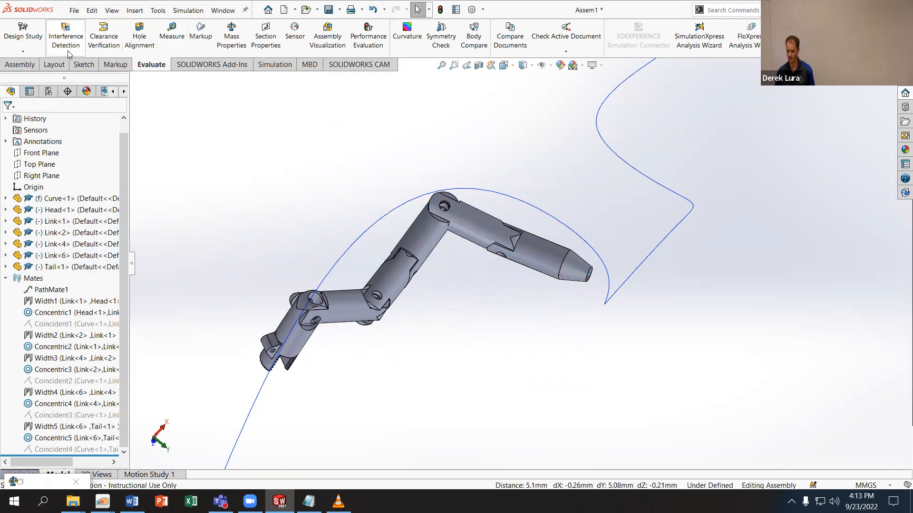
# Step: Mate the sketch point at the centre of the Tail's tip coincident with the curve
pyautogui.click(19, 64)
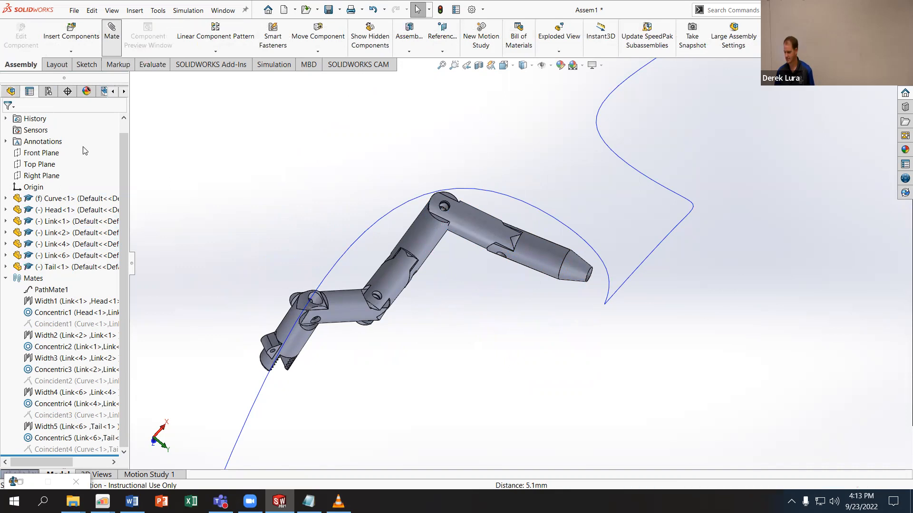
pyautogui.click(17, 243)
pyautogui.moveTo(608, 258); pyautogui.dragTo(614, 227, button='middle')
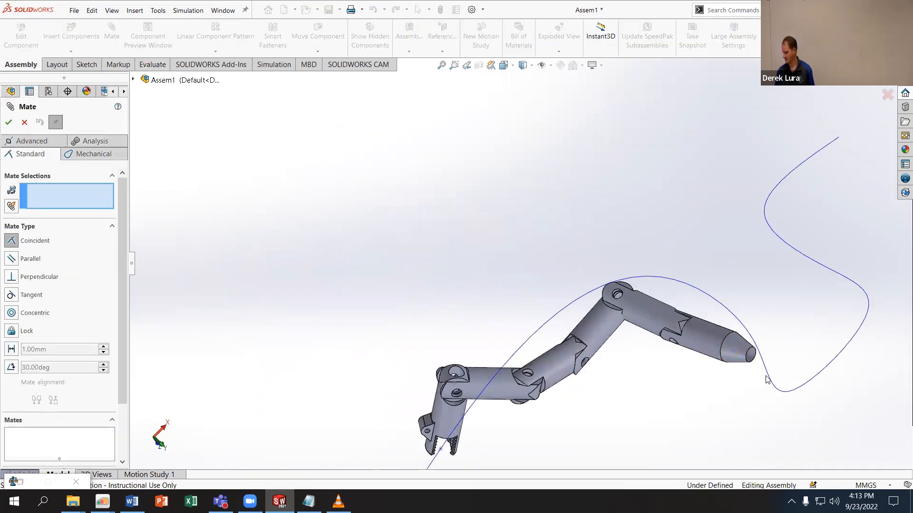
pyautogui.click(754, 363)
pyautogui.click(755, 362)
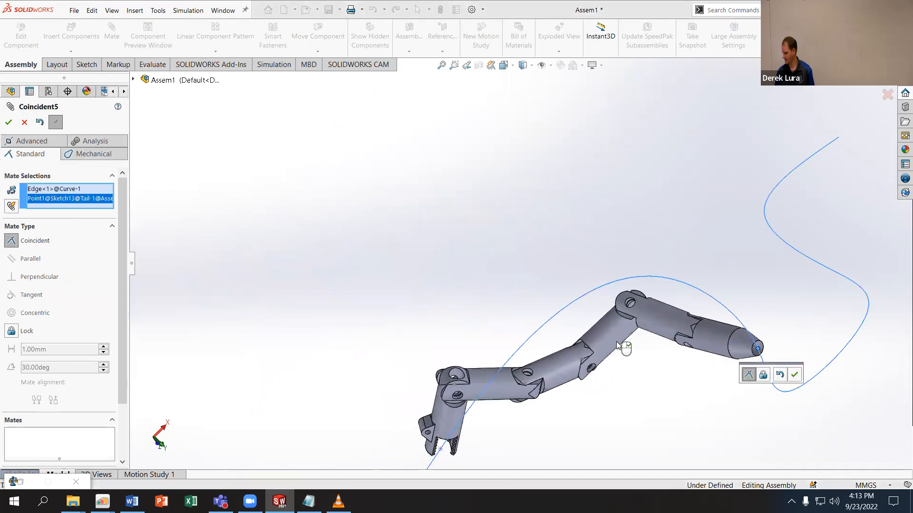
pyautogui.click(793, 375)
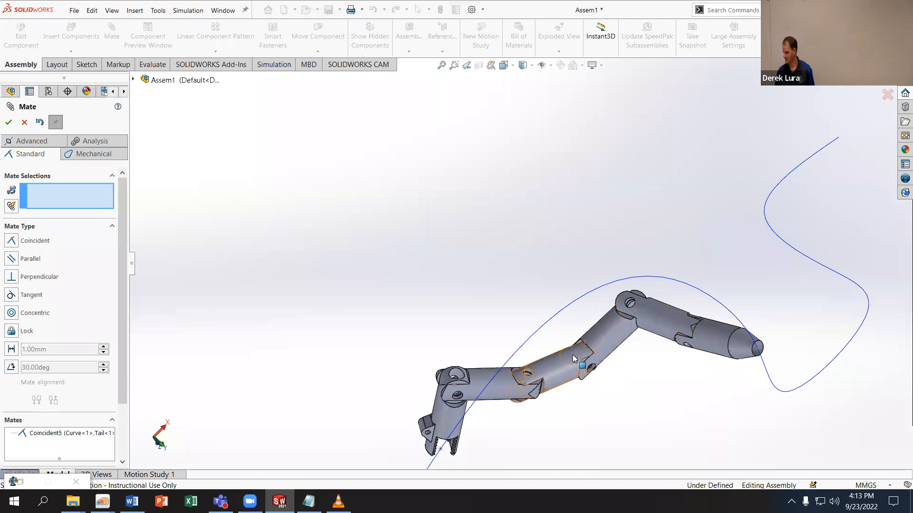
pyautogui.scroll(-3, 579, 349)
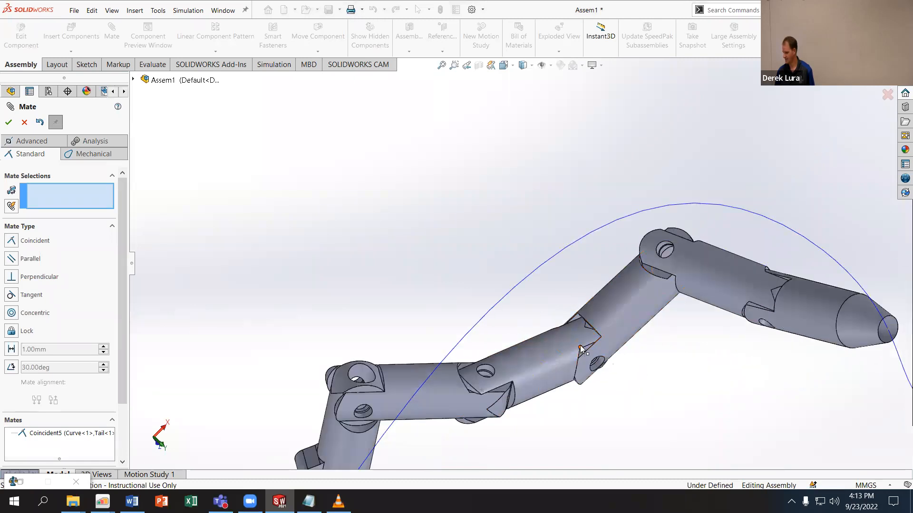
# Step: Mate the sketch point at the joint of Link-4 coincident with the curve
pyautogui.click(580, 350)
pyautogui.click(544, 268)
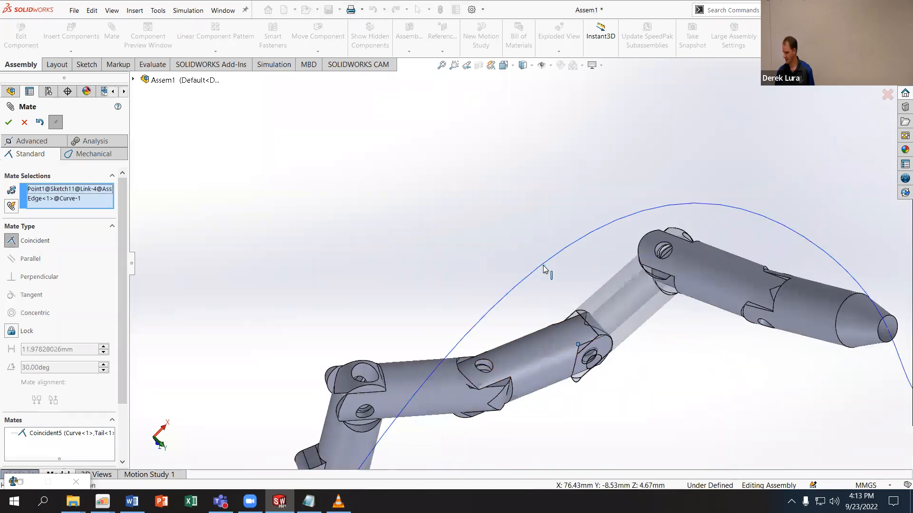
pyautogui.click(603, 283)
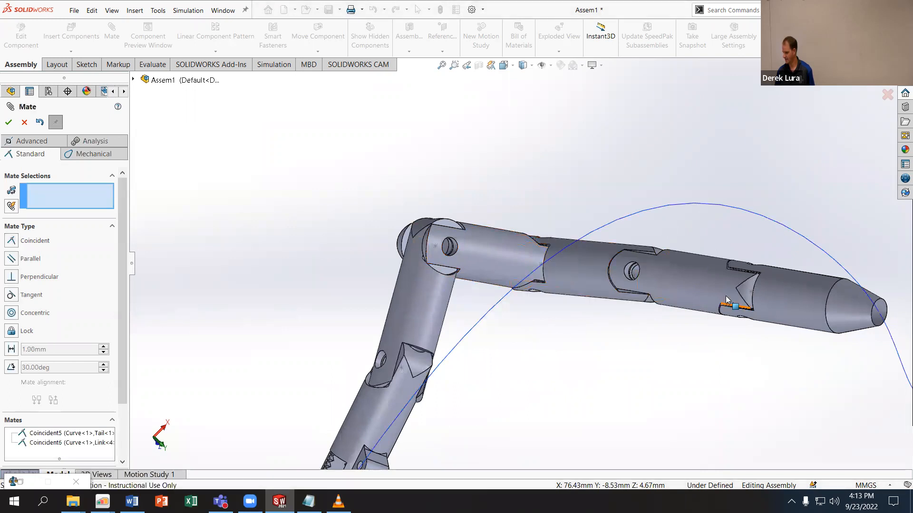
# Step: Mate the sketch point at the joint of Link-6 next to the Tail coincident with the curve
pyautogui.click(728, 302)
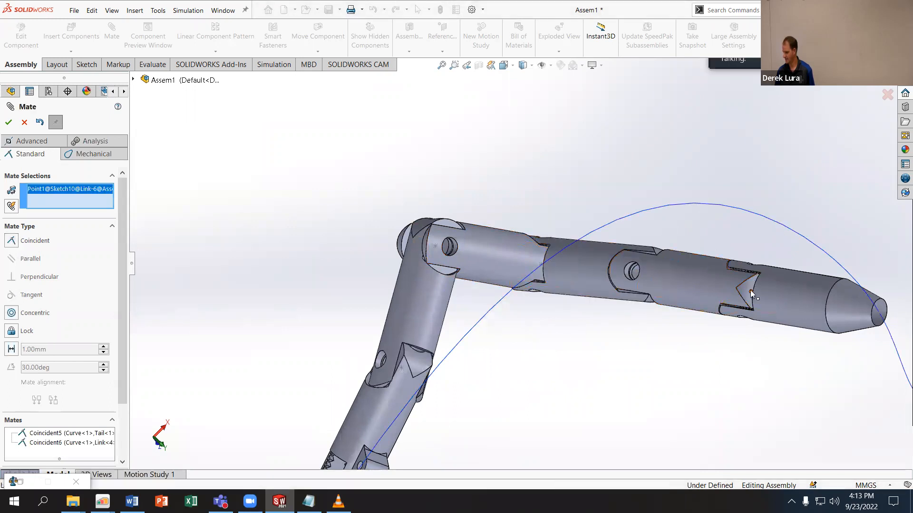
pyautogui.click(776, 225)
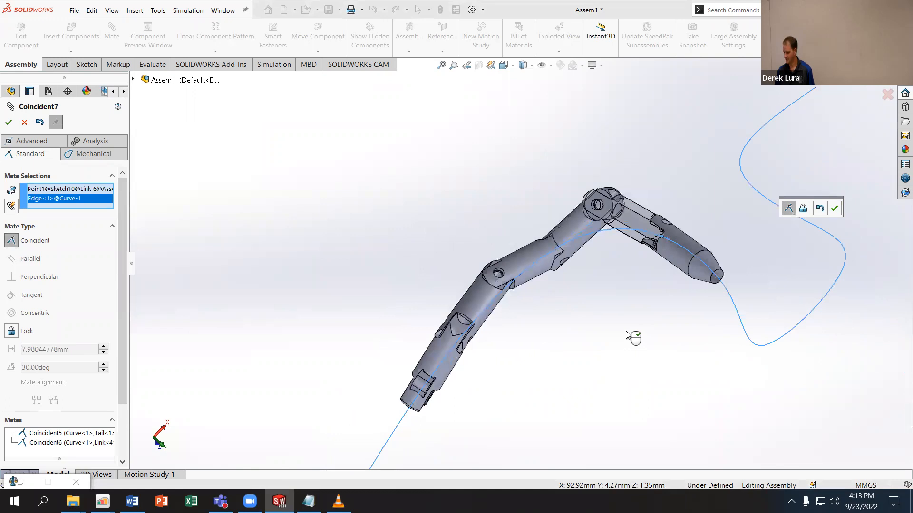
pyautogui.click(834, 208)
# Step: Move the Head end of the snake down along the curve so the front links stretch out along it
pyautogui.moveTo(710, 241); pyautogui.dragTo(545, 316, button='middle')
pyautogui.scroll(4, 494, 285)
pyautogui.scroll(-3, 404, 254)
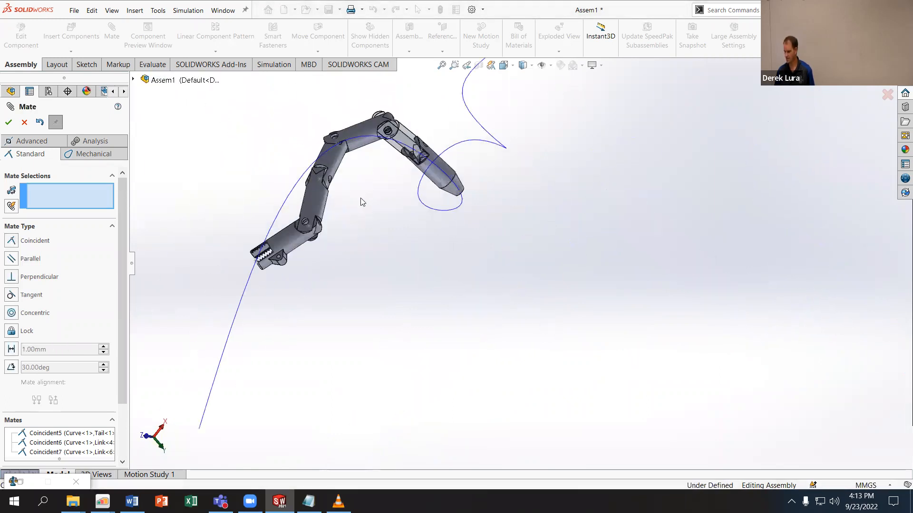
pyautogui.scroll(-3, 327, 178)
pyautogui.moveTo(261, 280); pyautogui.dragTo(204, 362)
pyautogui.scroll(3, 237, 381)
pyautogui.scroll(-3, 238, 381)
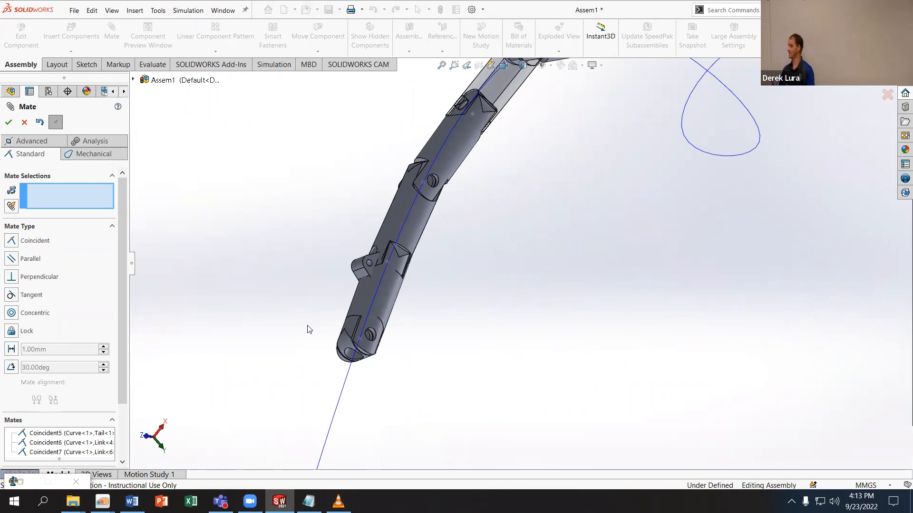
# Step: Slide the front links back up the curve to follow its bend, and finish the Mate command
pyautogui.moveTo(355, 306); pyautogui.dragTo(445, 108)
pyautogui.moveTo(449, 176); pyautogui.dragTo(432, 163)
pyautogui.scroll(4, 481, 127)
pyautogui.scroll(-5, 480, 126)
pyautogui.moveTo(550, 312); pyautogui.dragTo(574, 309)
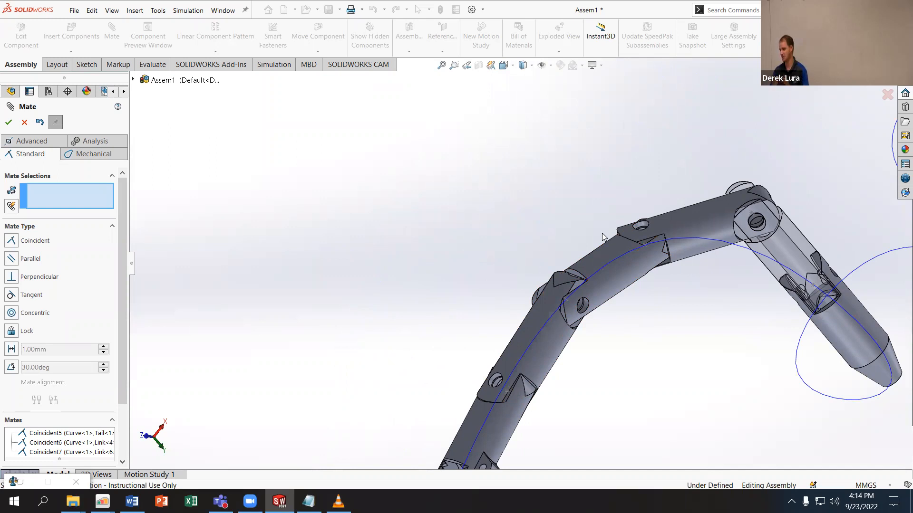
pyautogui.click(8, 123)
# Step: Swing the links and Link-1 about their joints to check how the snake still moves relative to the curve
pyautogui.moveTo(411, 285); pyautogui.dragTo(532, 288, button='middle')
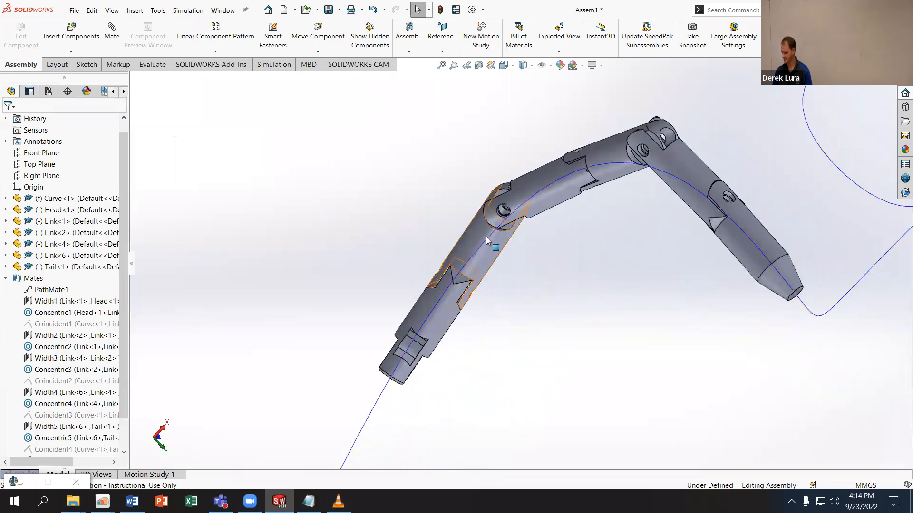
pyautogui.moveTo(463, 280); pyautogui.dragTo(732, 233)
pyautogui.moveTo(771, 272); pyautogui.dragTo(618, 271)
pyautogui.click(512, 248)
pyautogui.moveTo(512, 248); pyautogui.dragTo(484, 236)
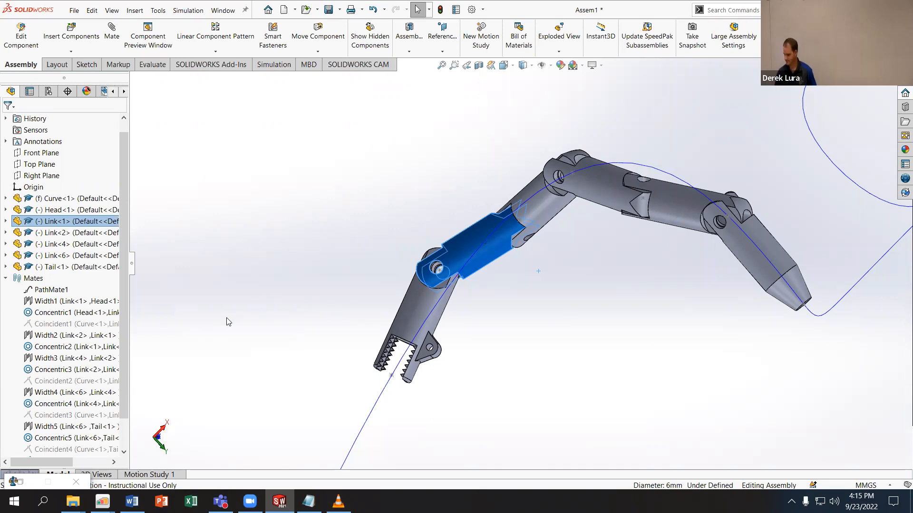
# Step: Highlight PathMate1 and examine which curve path it uses and how the whole snake lies on it
pyautogui.scroll(1, 24, 304)
pyautogui.click(51, 301)
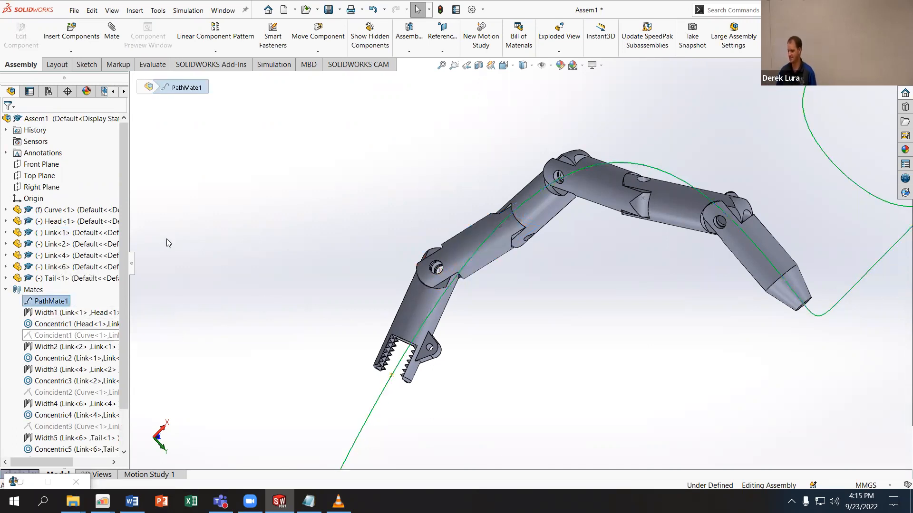
pyautogui.scroll(-4, 332, 313)
pyautogui.scroll(7, 407, 328)
pyautogui.scroll(1, 623, 351)
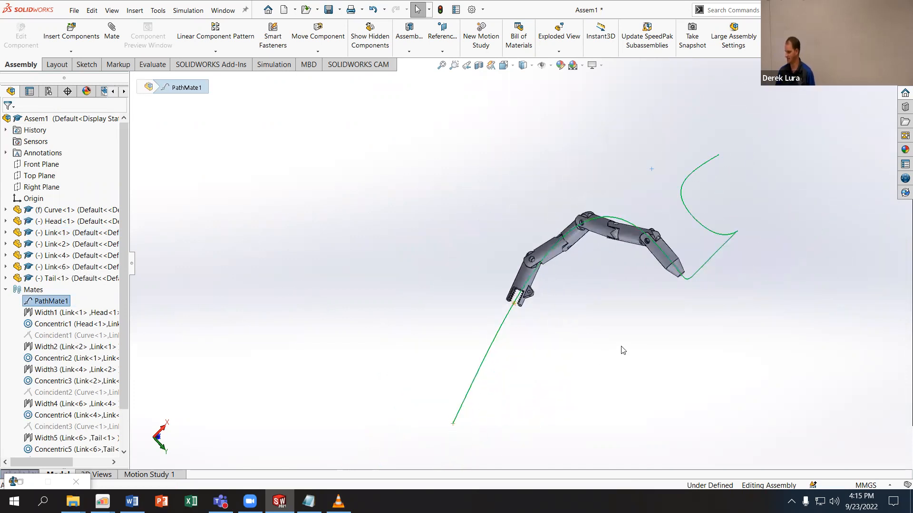
pyautogui.click(354, 206)
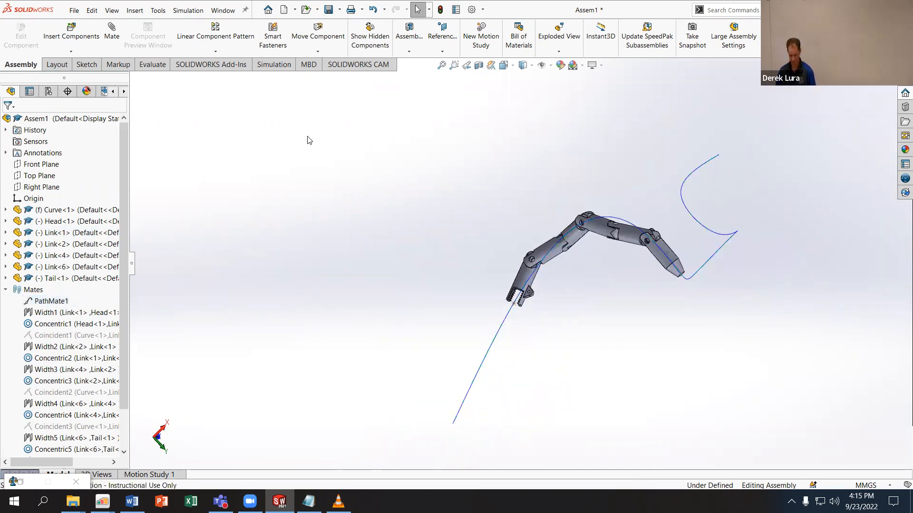